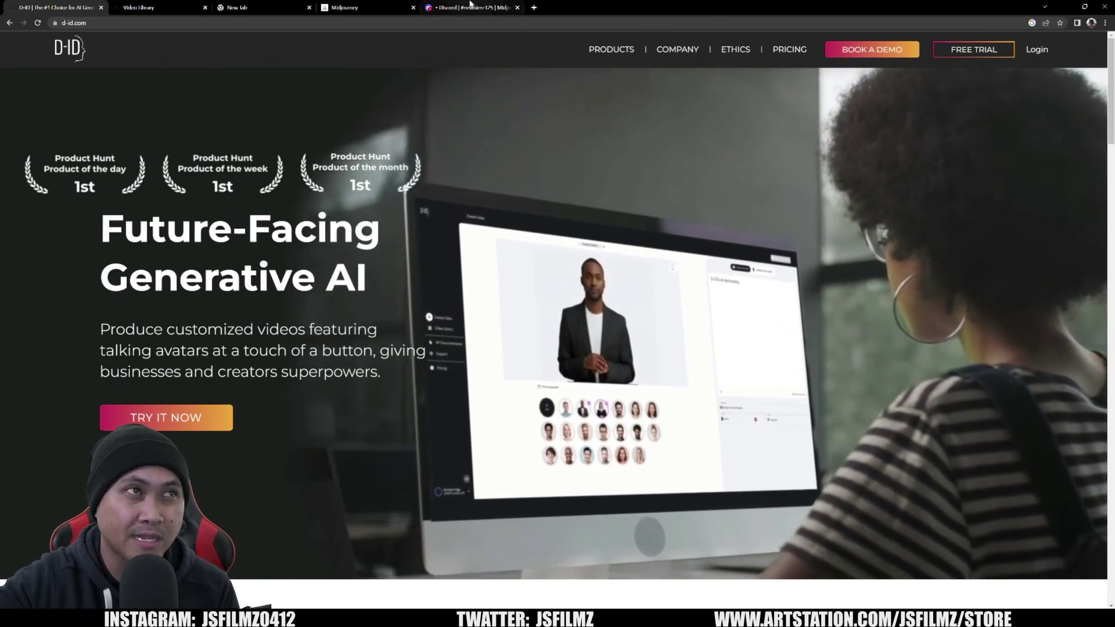
Step: Switch to Discord and open the Midjourney server's newbies-125 channel with its member list displayed
key(ctrl+5)
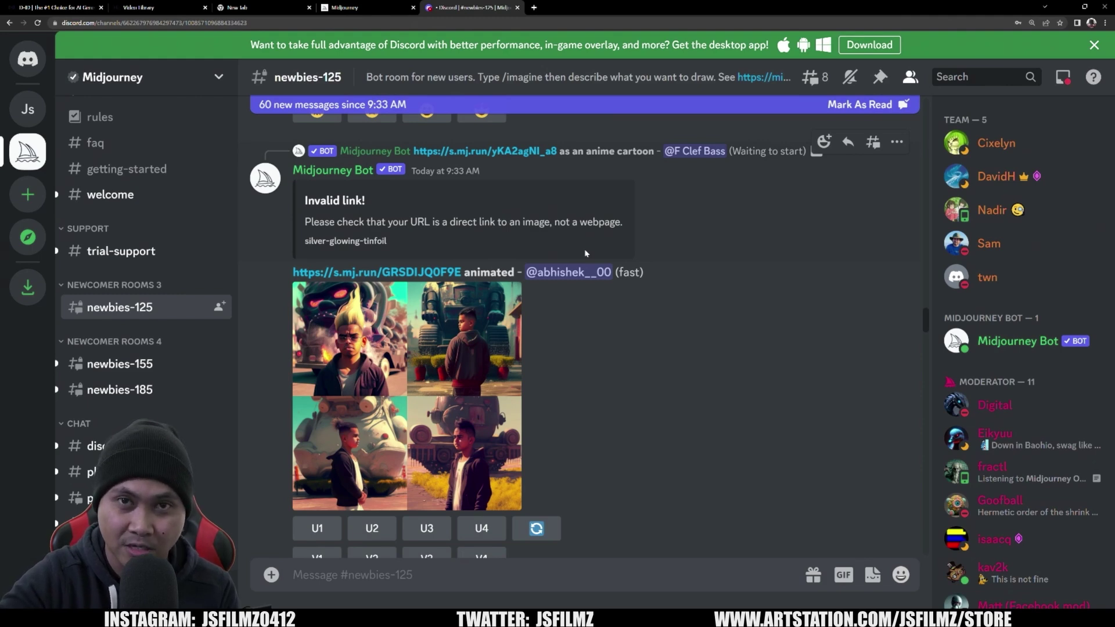
click(27, 109)
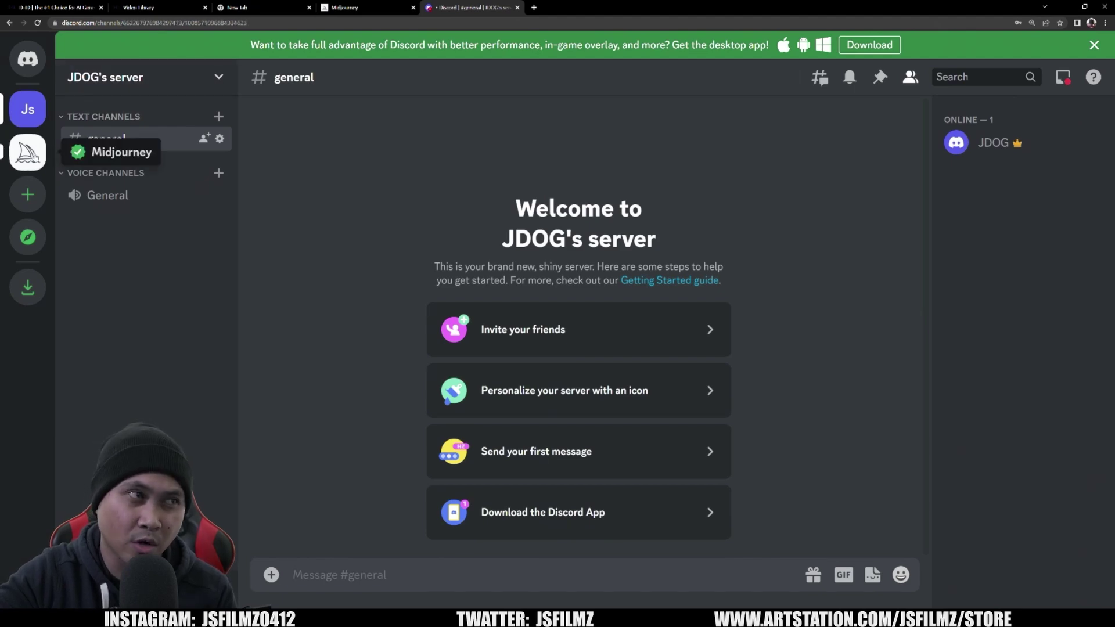
click(33, 154)
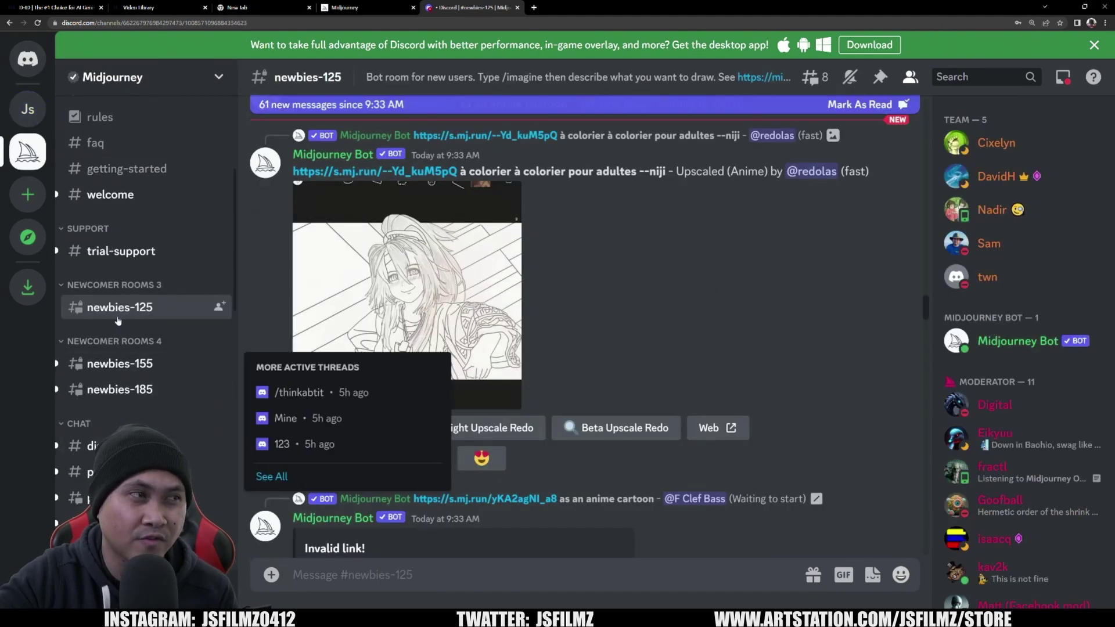
click(142, 366)
scroll(166, 153, up, 3)
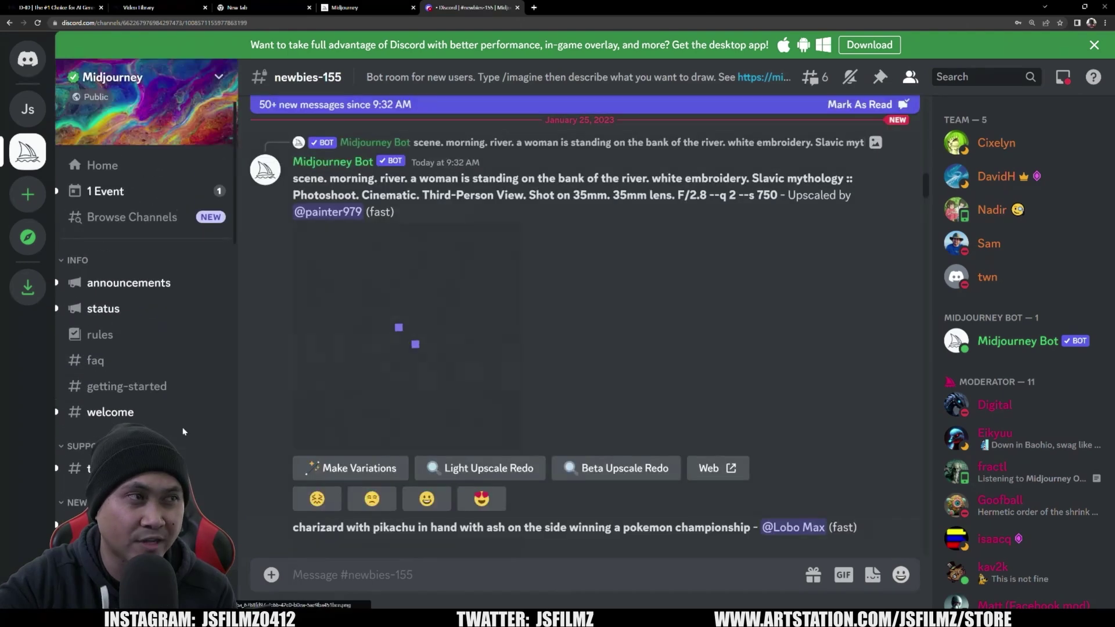
click(145, 438)
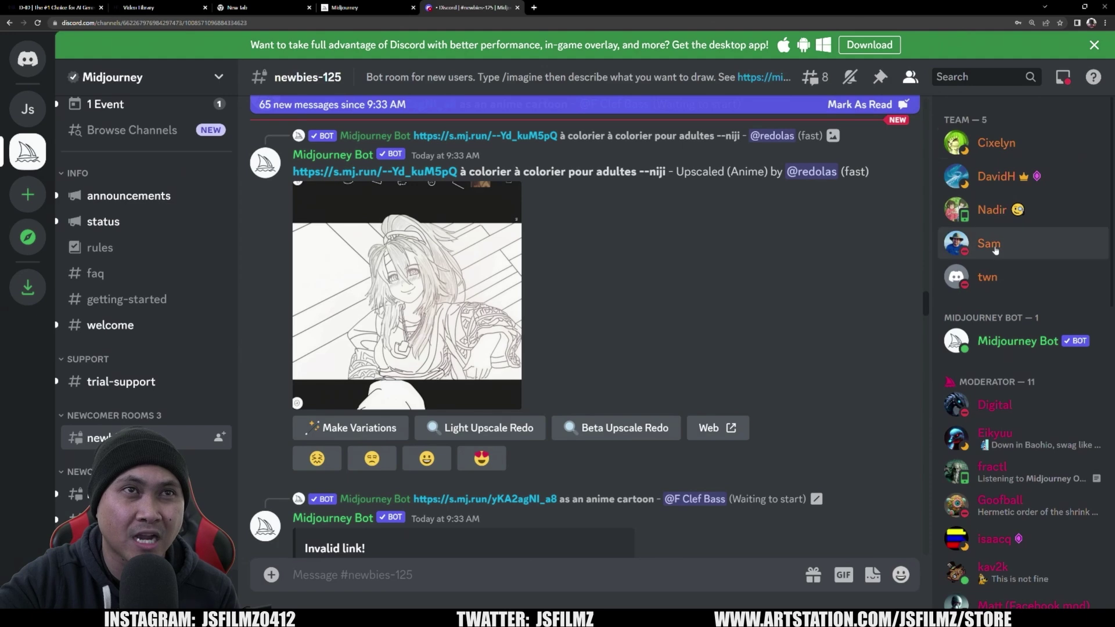
click(909, 78)
click(909, 78)
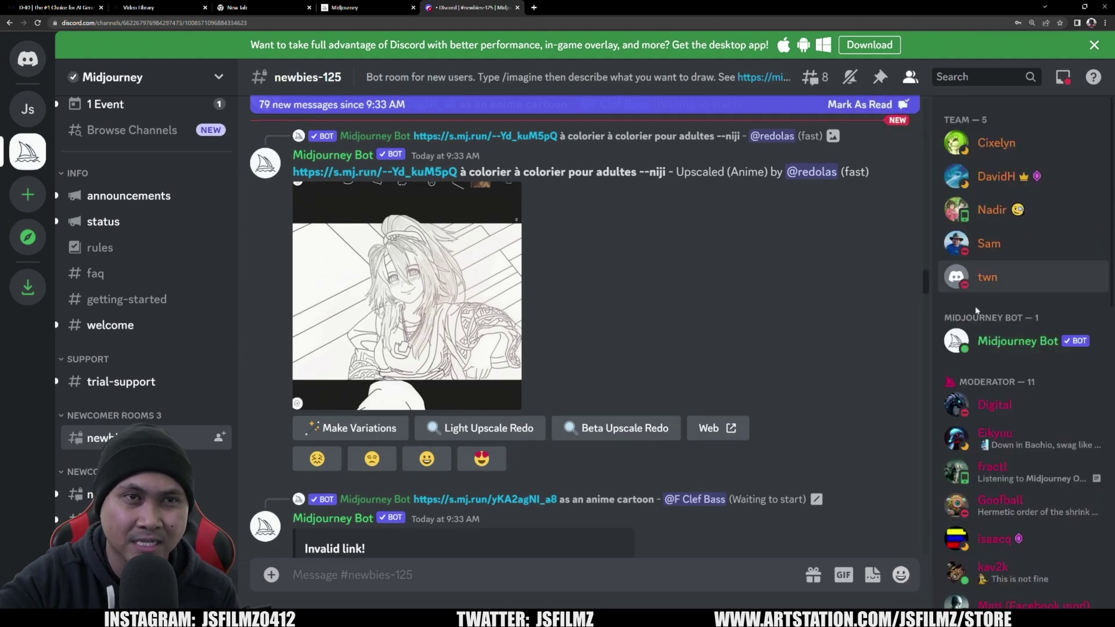
Step: Add the Midjourney Bot to the personal server, authorize it with the human check, and go to that server
click(1013, 346)
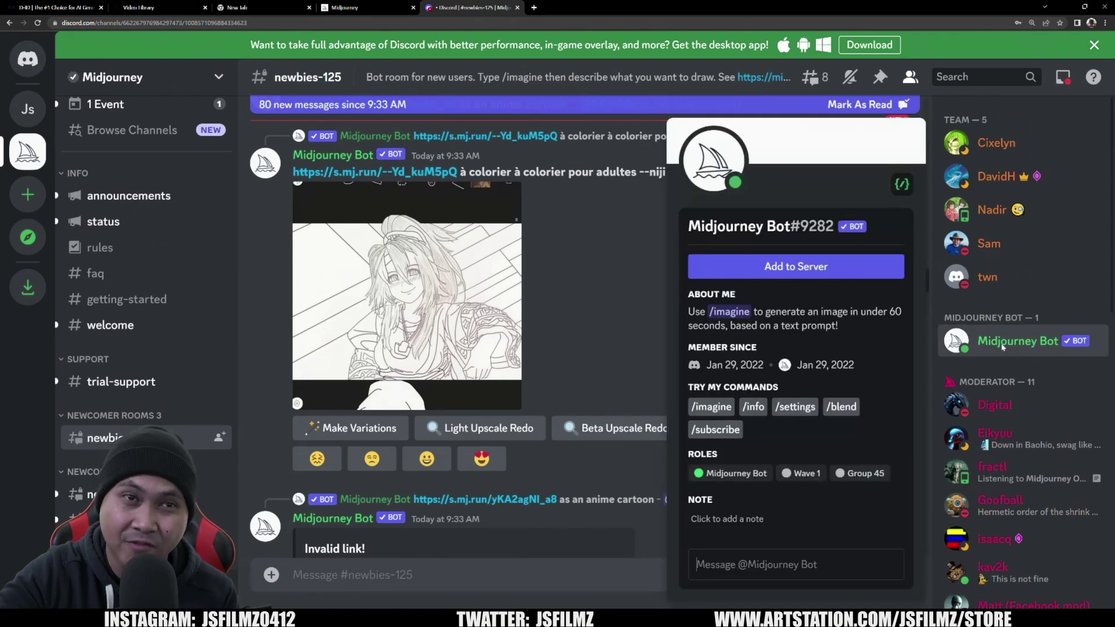
click(809, 265)
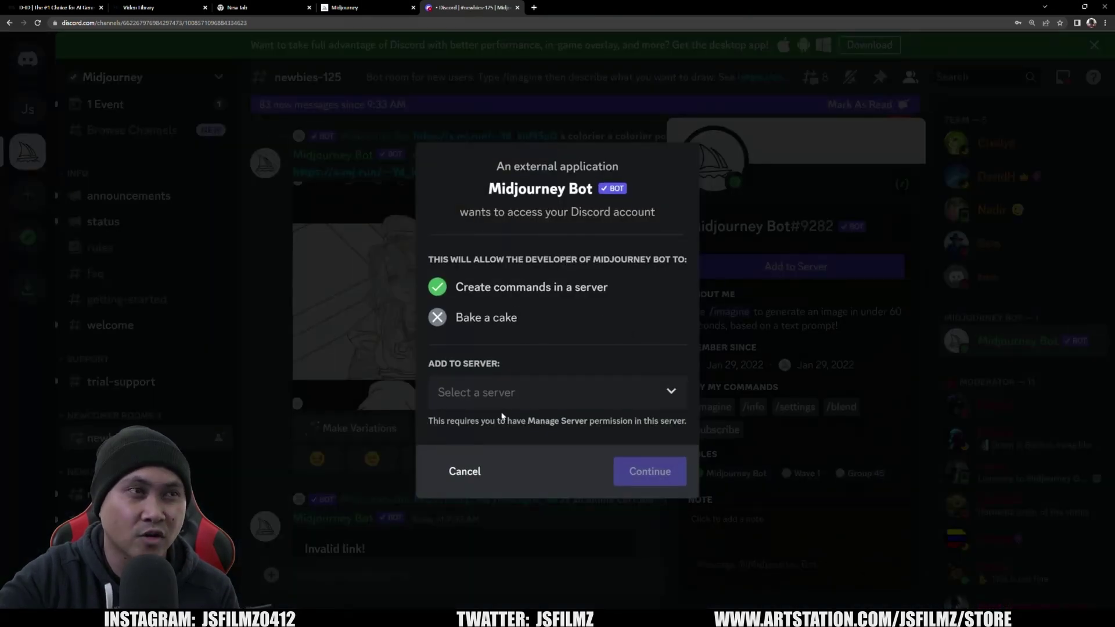
click(507, 404)
click(498, 430)
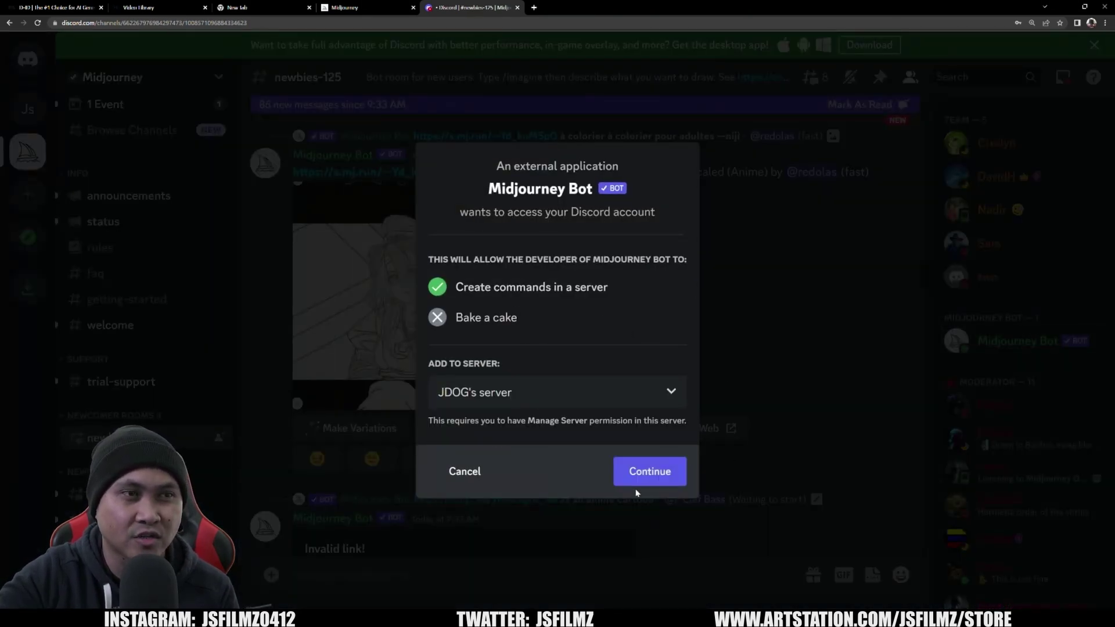
click(649, 474)
scroll(655, 528, down, 1)
click(664, 548)
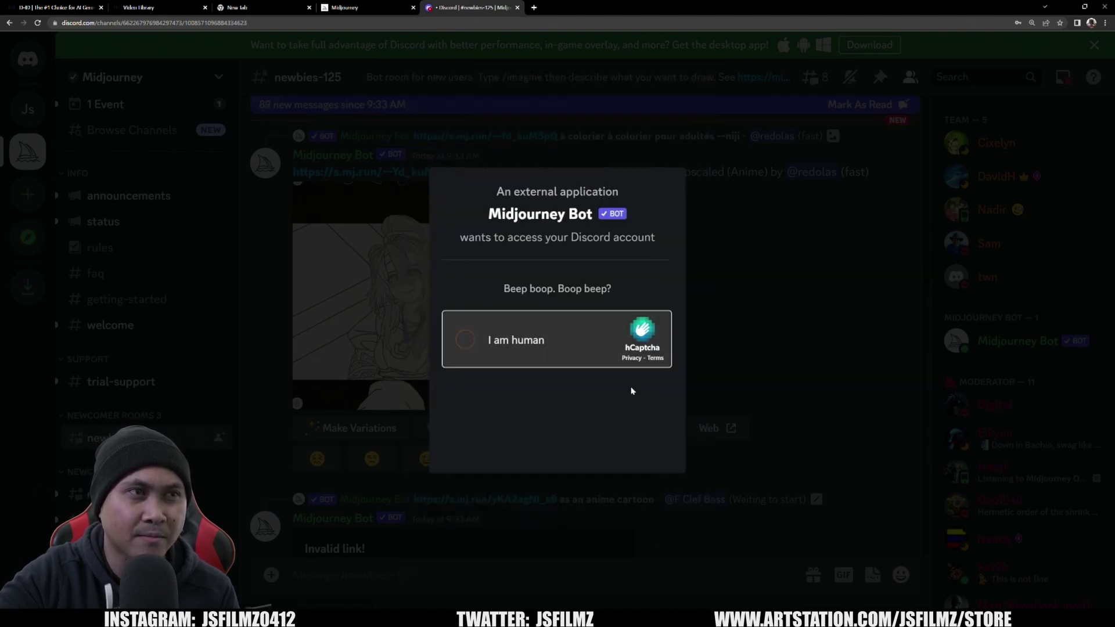
click(642, 188)
click(28, 110)
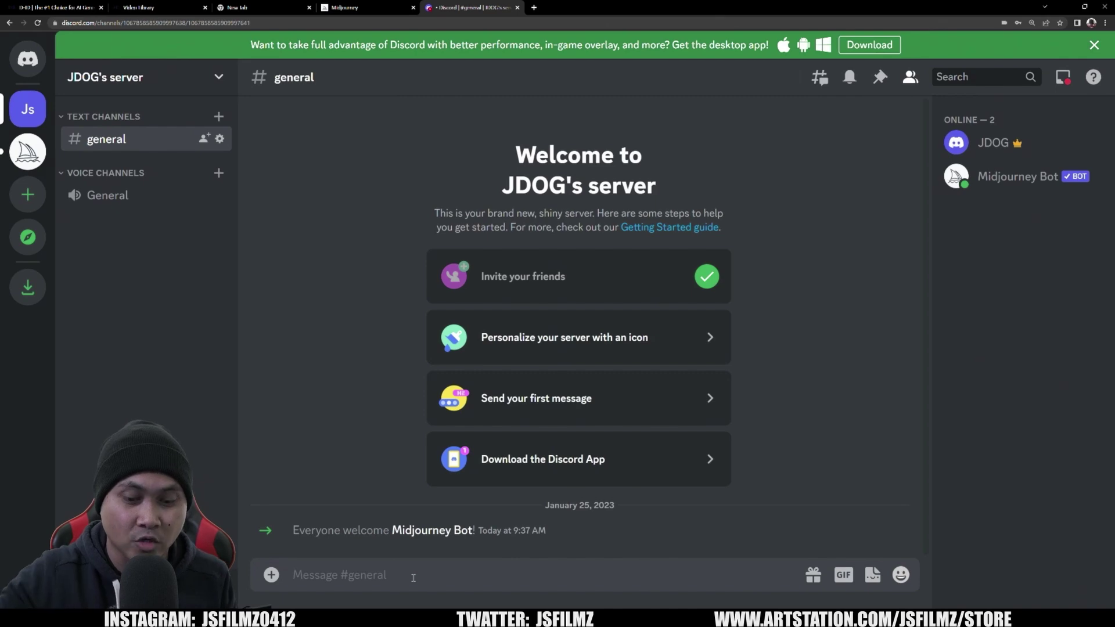
Step: Generate images with the /imagine prompt "realistic attractive cyberpunk asian girl, sitting on a chair, full face close up, 85mm, cinematic lighting, --v 4"
text(/imagine)
key(Return)
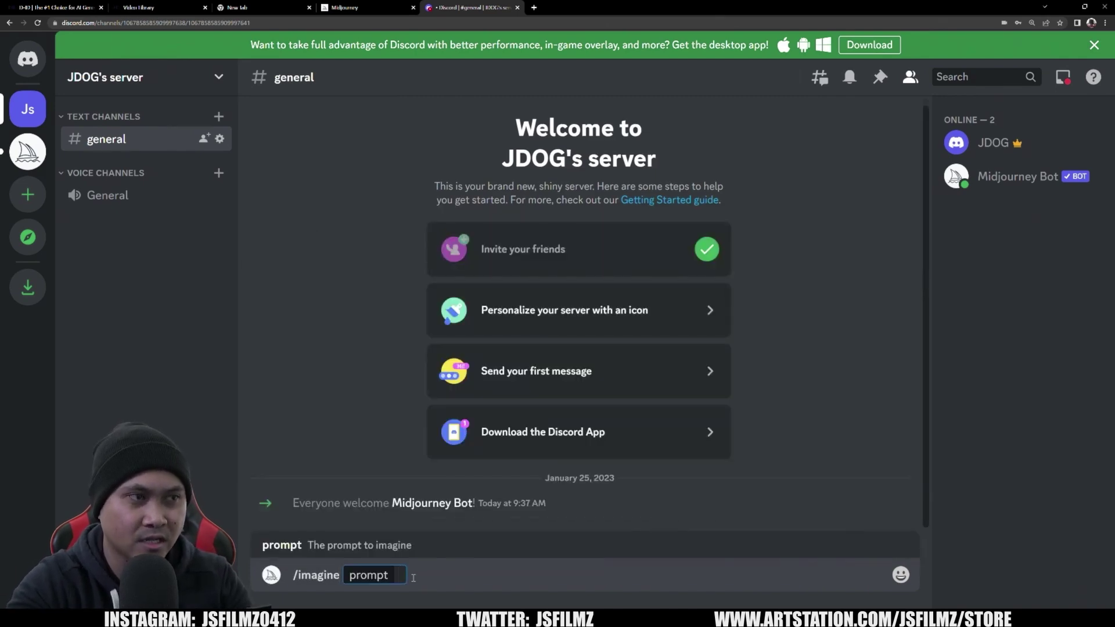
text(realist)
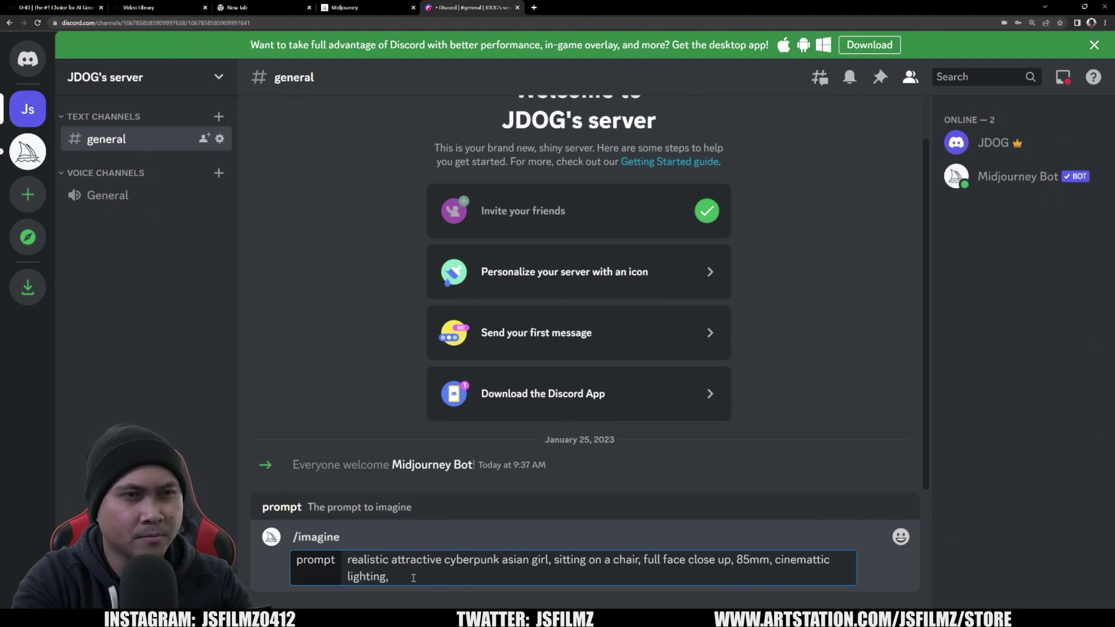
click(812, 561)
key(BackSpace)
click(445, 576)
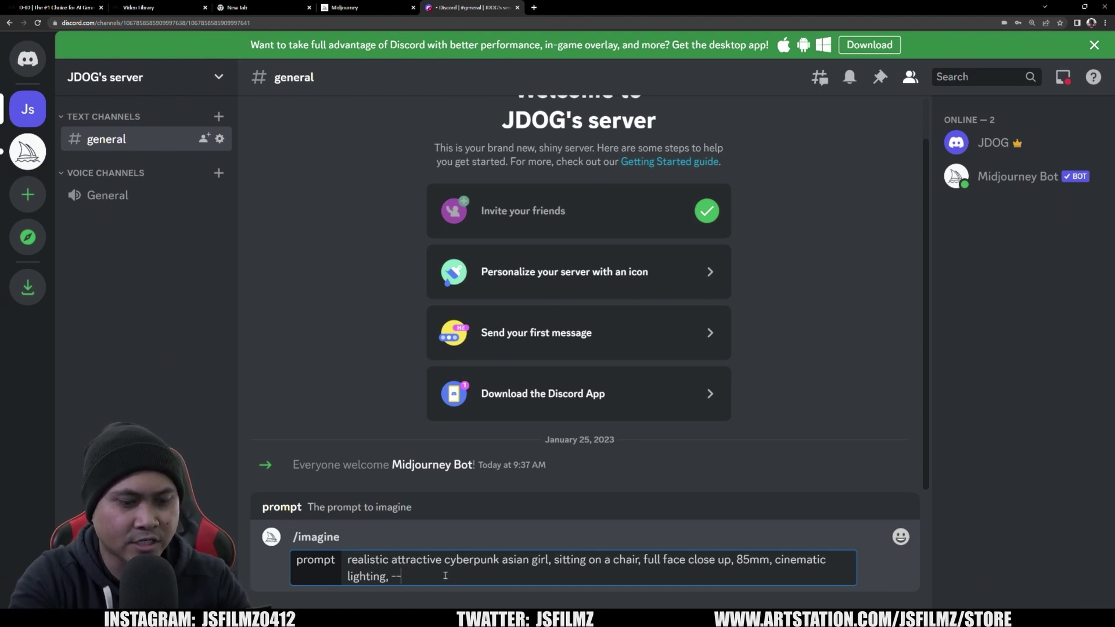
text(--v 4)
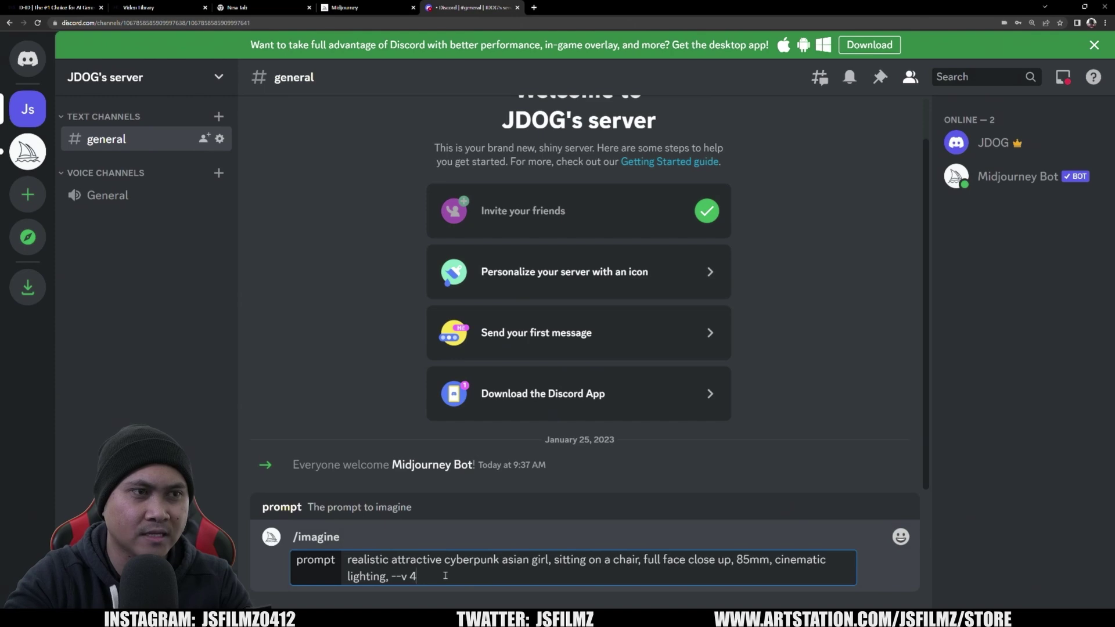
key(Return)
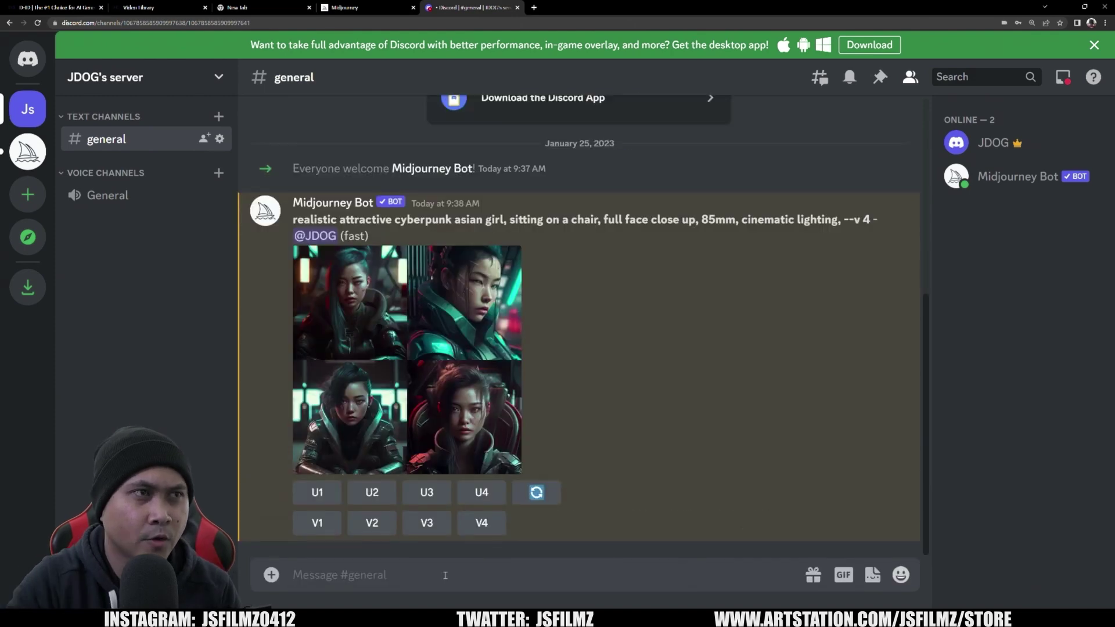
Step: Review the generated image grid enlarged, then upscale its first image and view the result
click(447, 388)
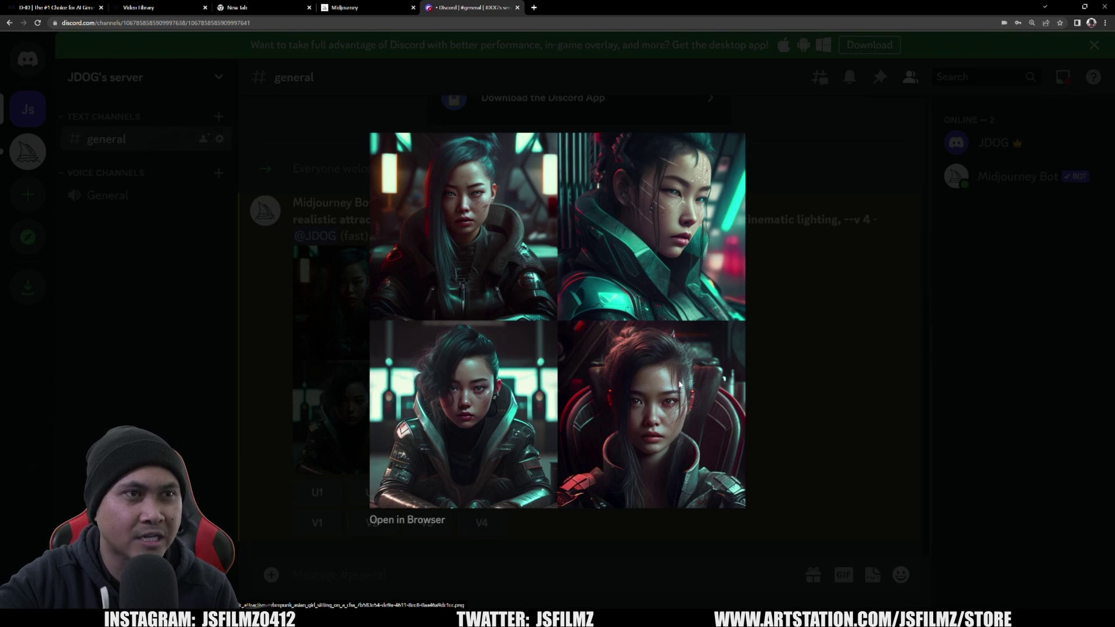
click(939, 405)
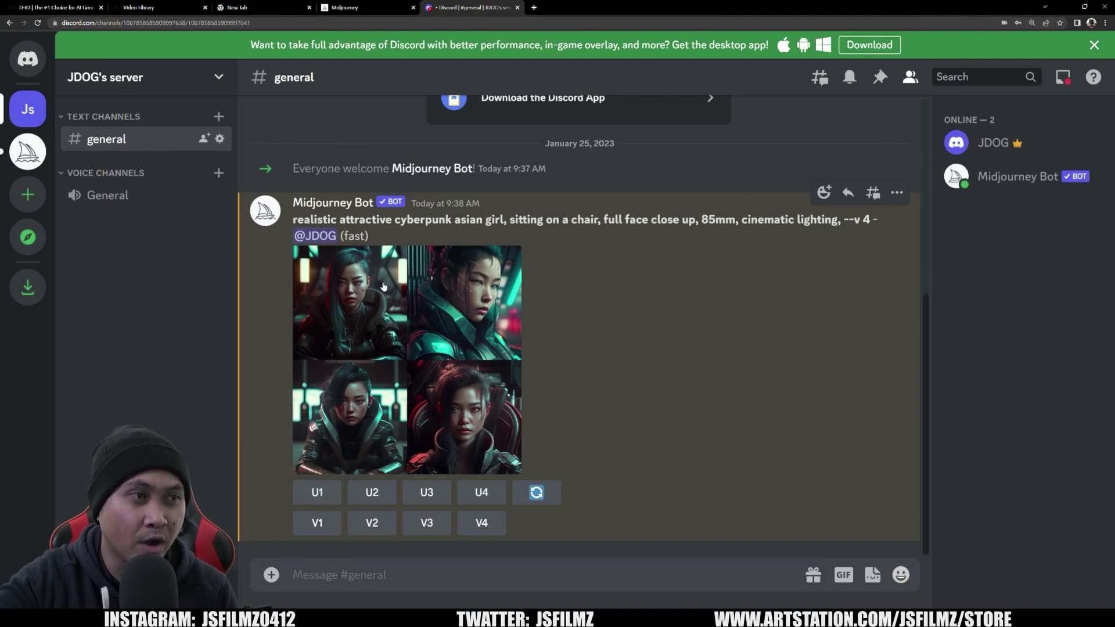
click(318, 494)
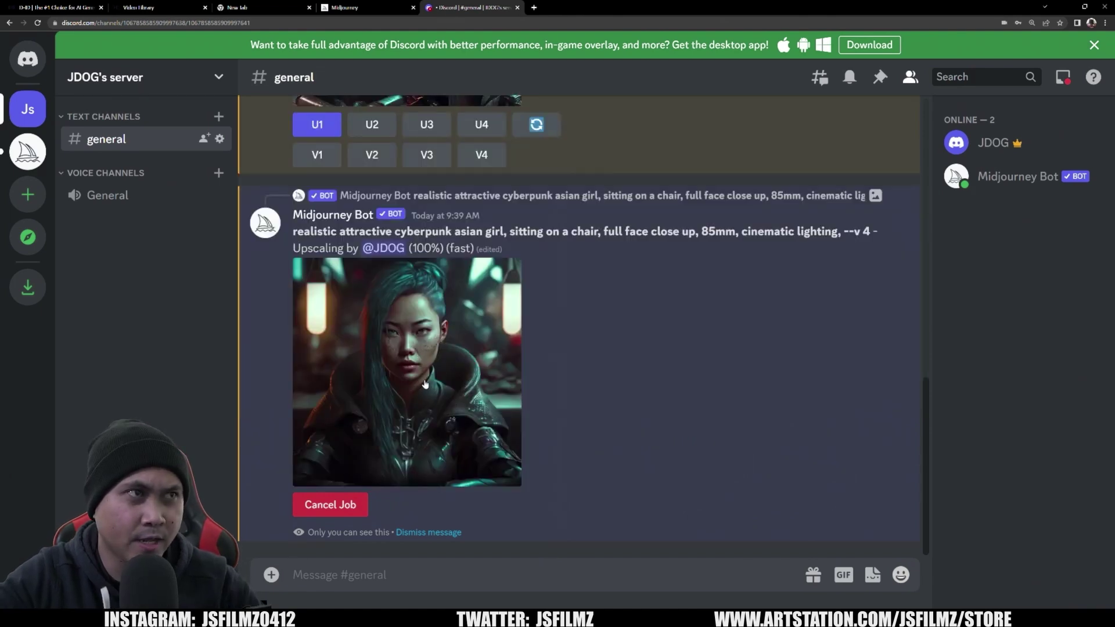
click(425, 383)
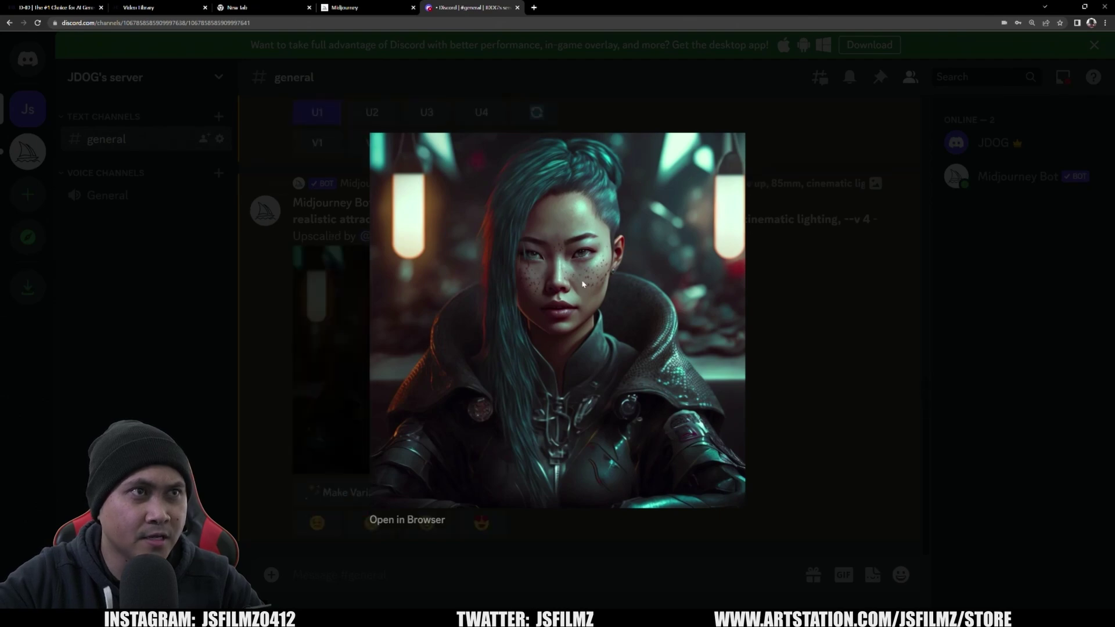
click(1005, 334)
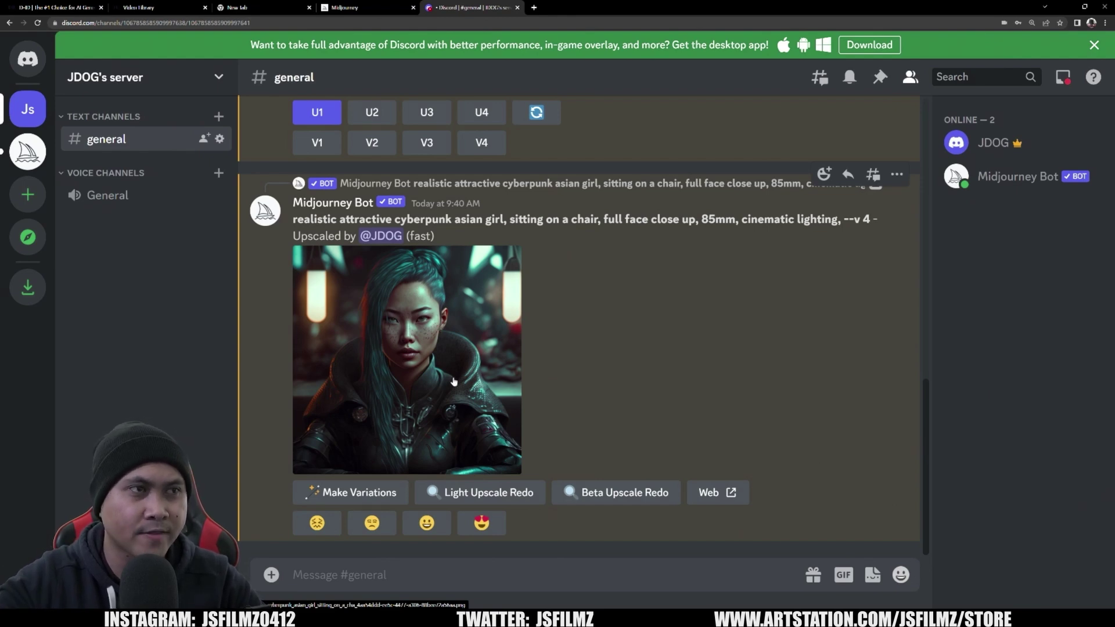
Step: Open the upscaled portrait in the browser and save it to the Desktop as a PNG image named ssone
click(397, 321)
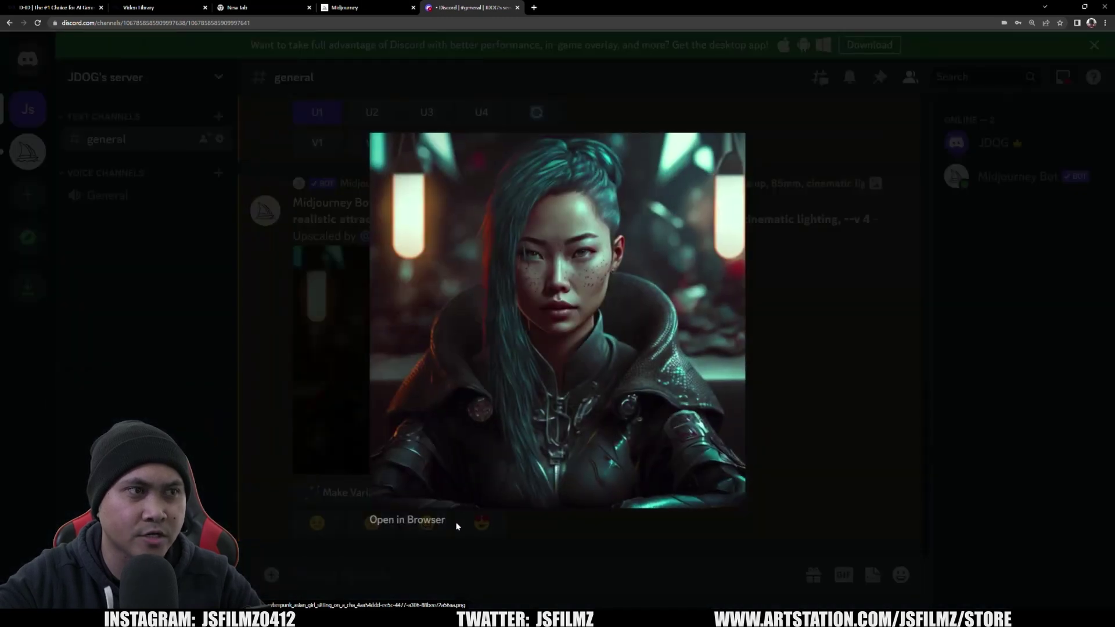
click(407, 520)
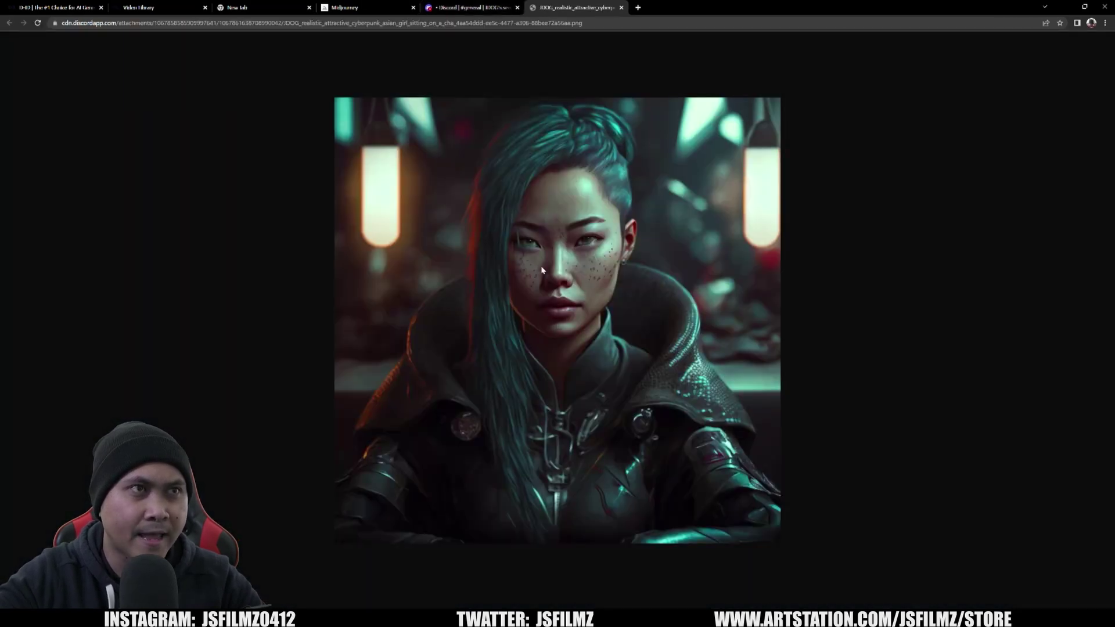
right_click(608, 271)
click(642, 293)
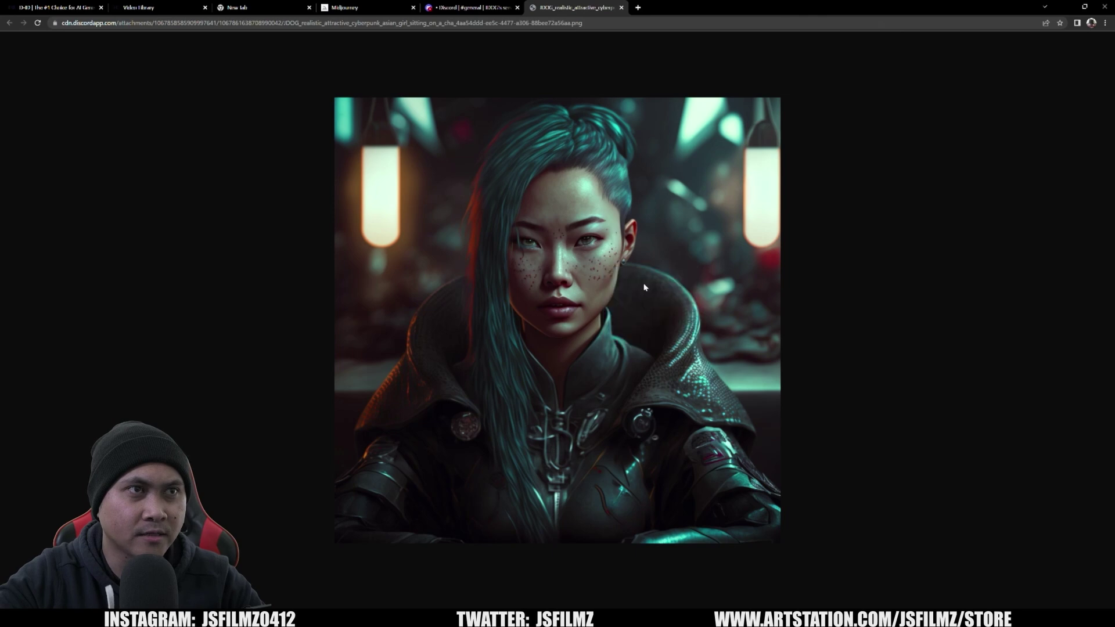
text(ssone)
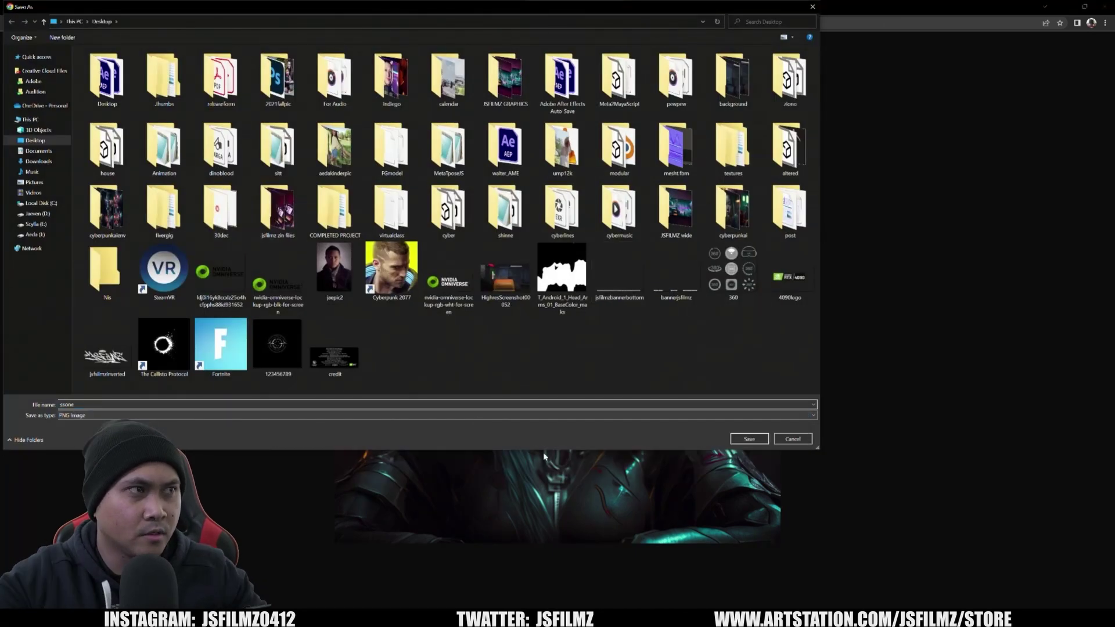
click(749, 439)
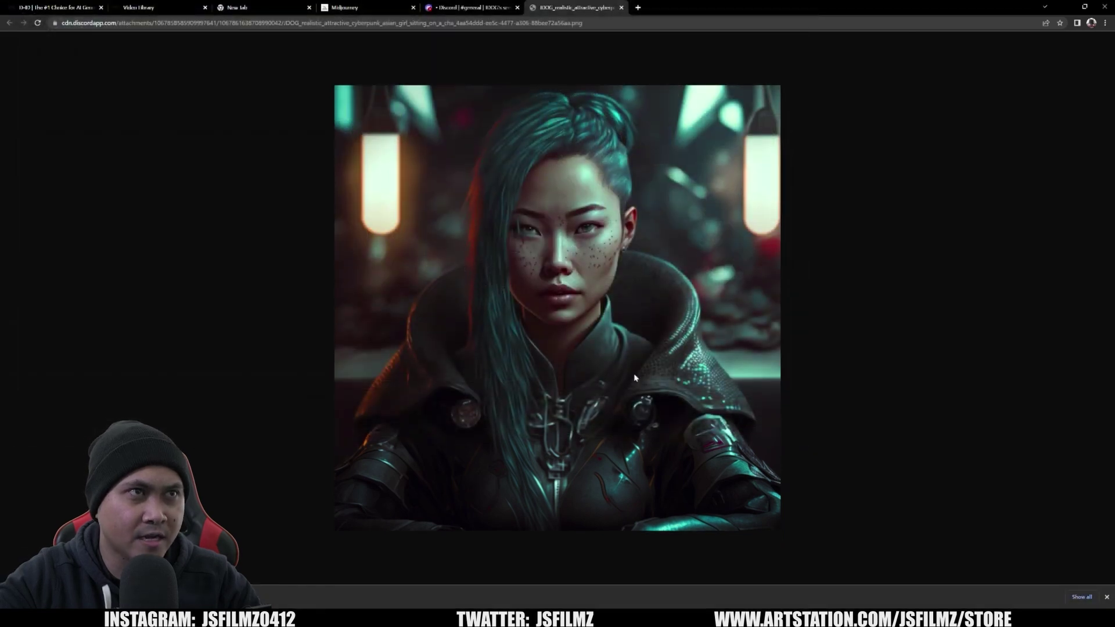
Step: Switch to Photoshop and open the saved portrait from the Desktop
key(ctrl+shift+Tab)
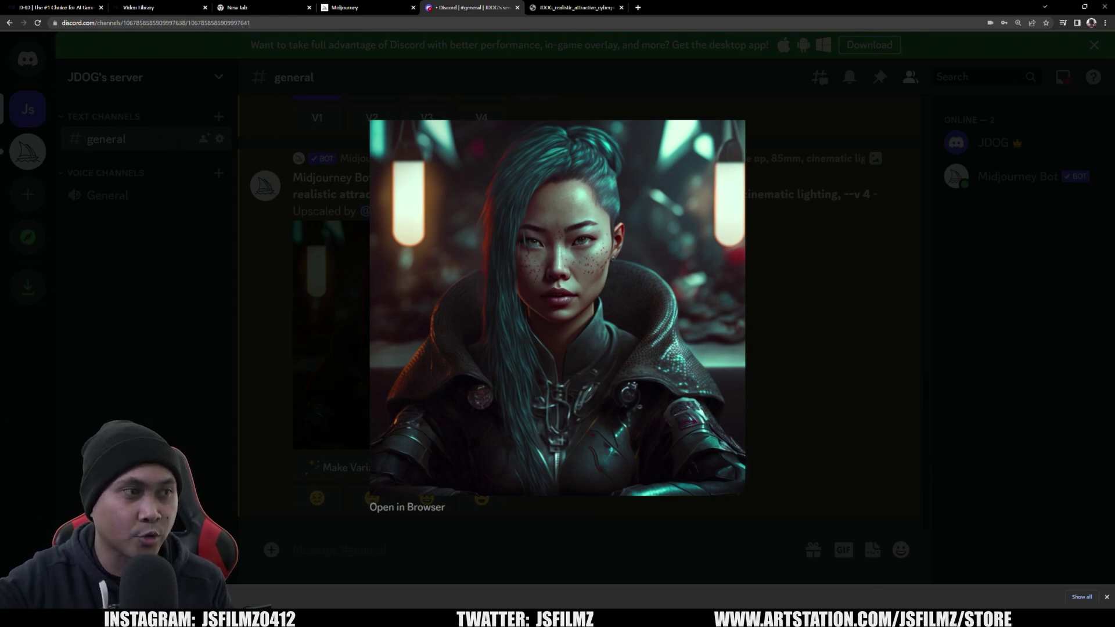
key(alt+Tab)
click(19, 7)
click(31, 28)
scroll(534, 357, down, 5)
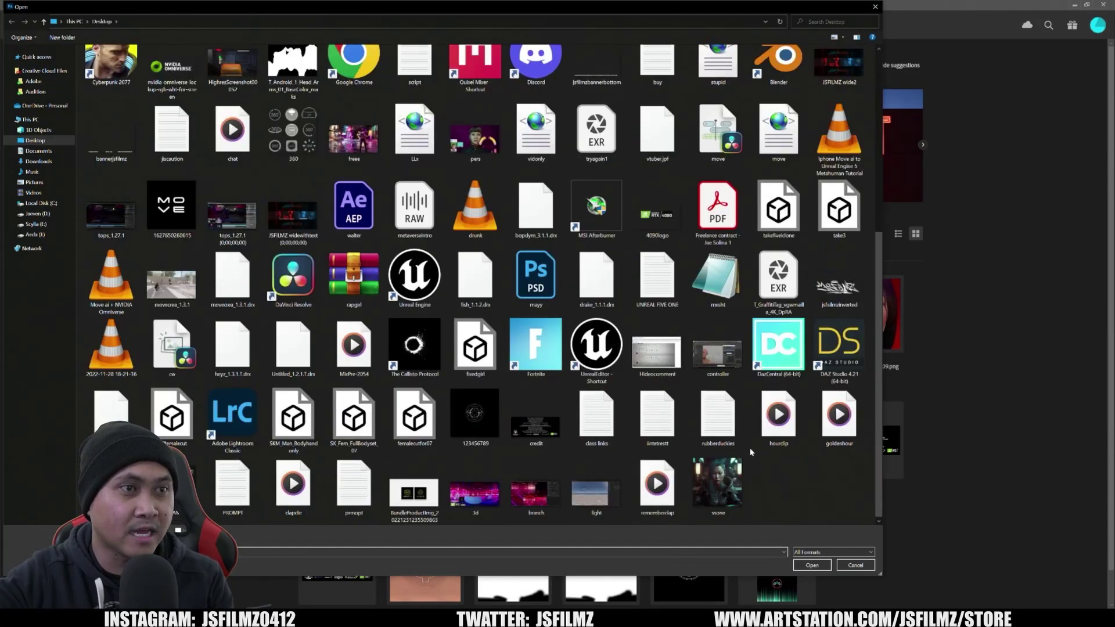
double_click(717, 487)
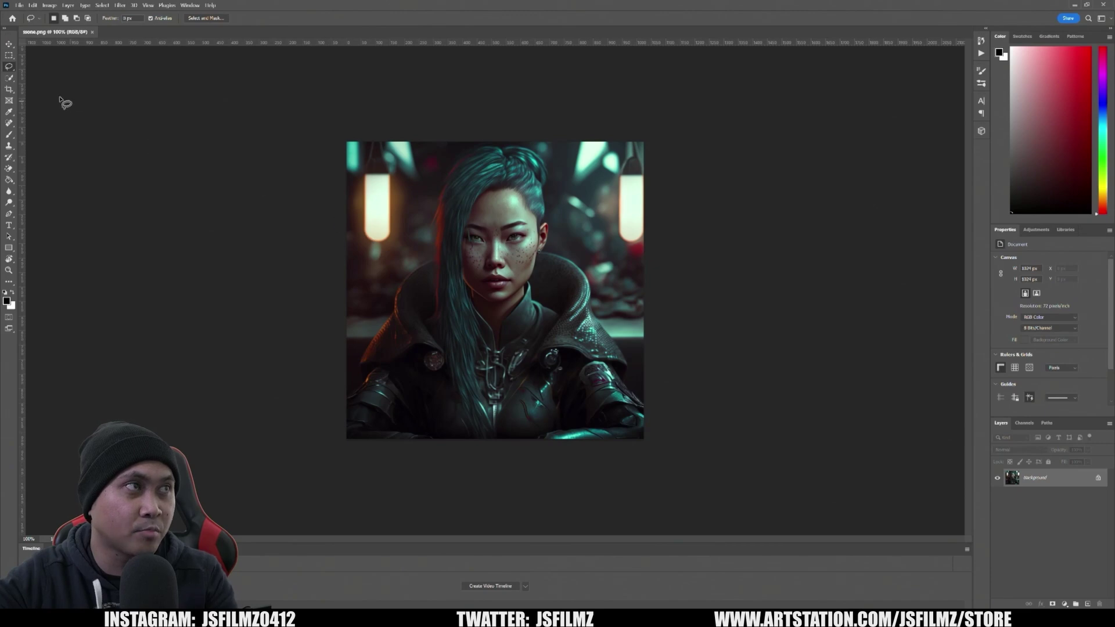
Step: Duplicate the portrait layer and delete the scenery around the woman from the copy using the Quick Selection tool
alt+scroll(42, 93, up, 1)
click(9, 78)
key(ctrl+j)
mouse_move(356, 281)
mouse_down()
mouse_move(378, 199)
mouse_move(346, 158)
mouse_up()
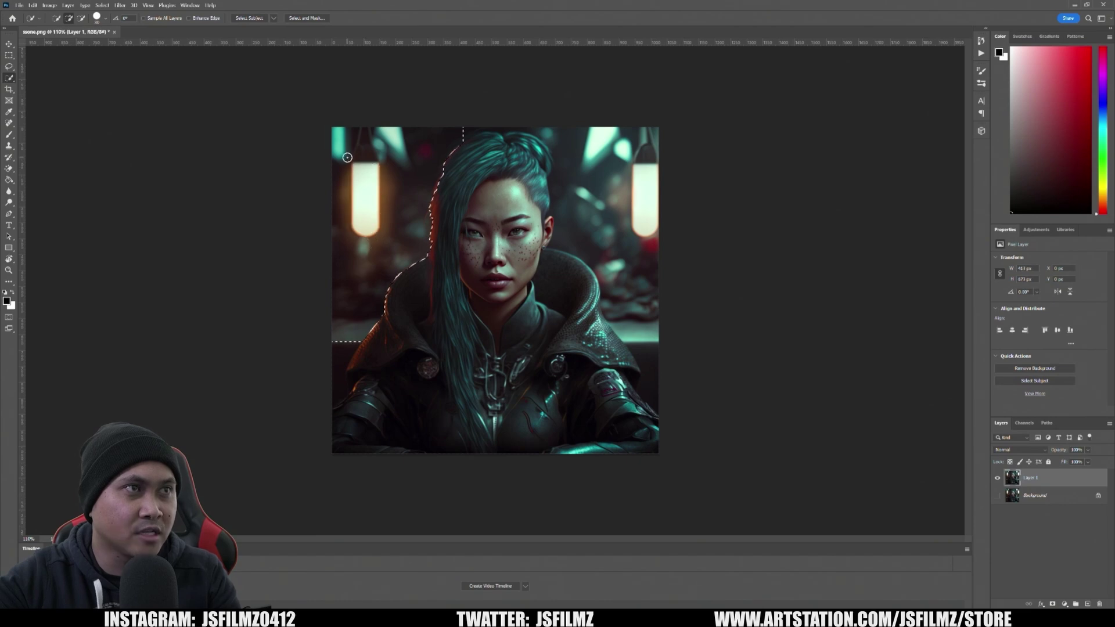
key(Delete)
key(ctrl+d)
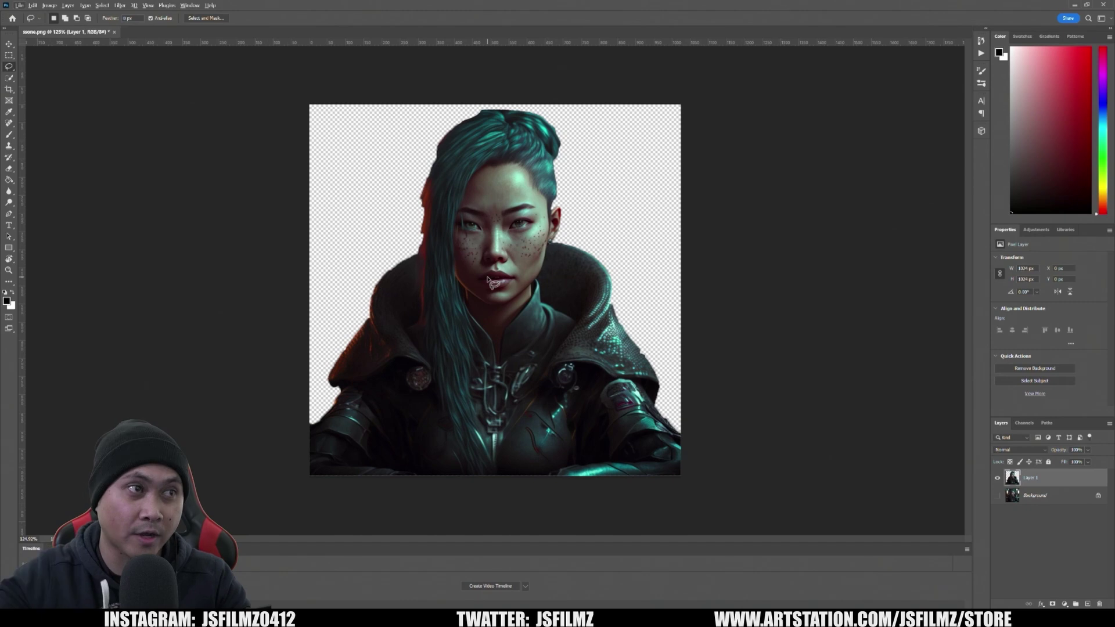
Step: Create a new empty layer in Normal mode at 100% opacity and place it beneath the cut-out woman
click(66, 5)
mouse_move(68, 5)
mouse_move(116, 14)
click(194, 14)
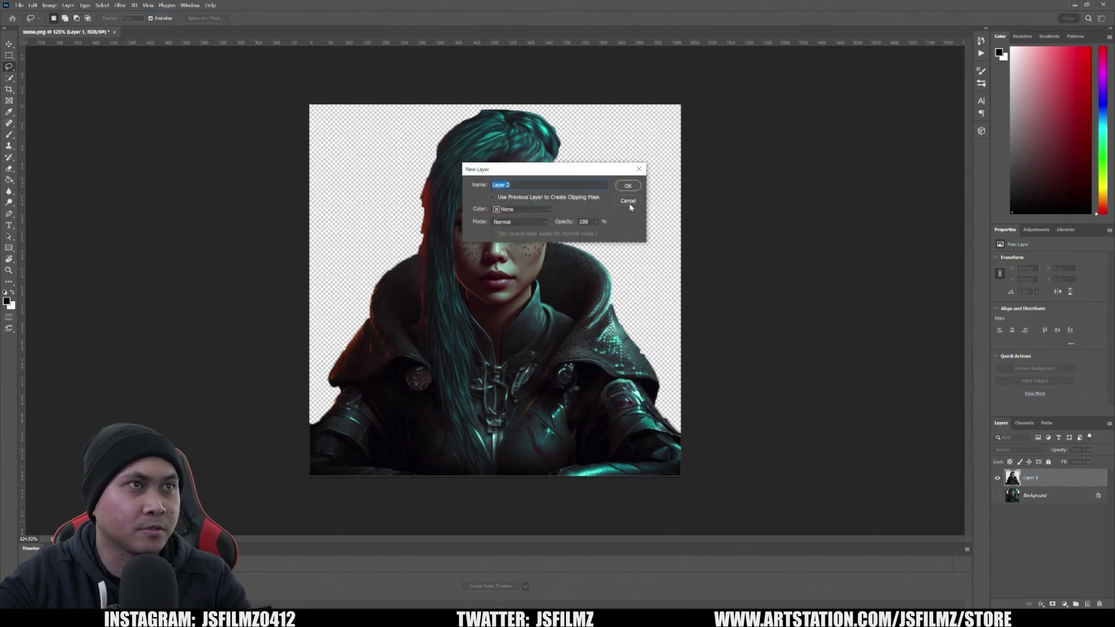
click(628, 186)
drag(1030, 477, 1028, 504)
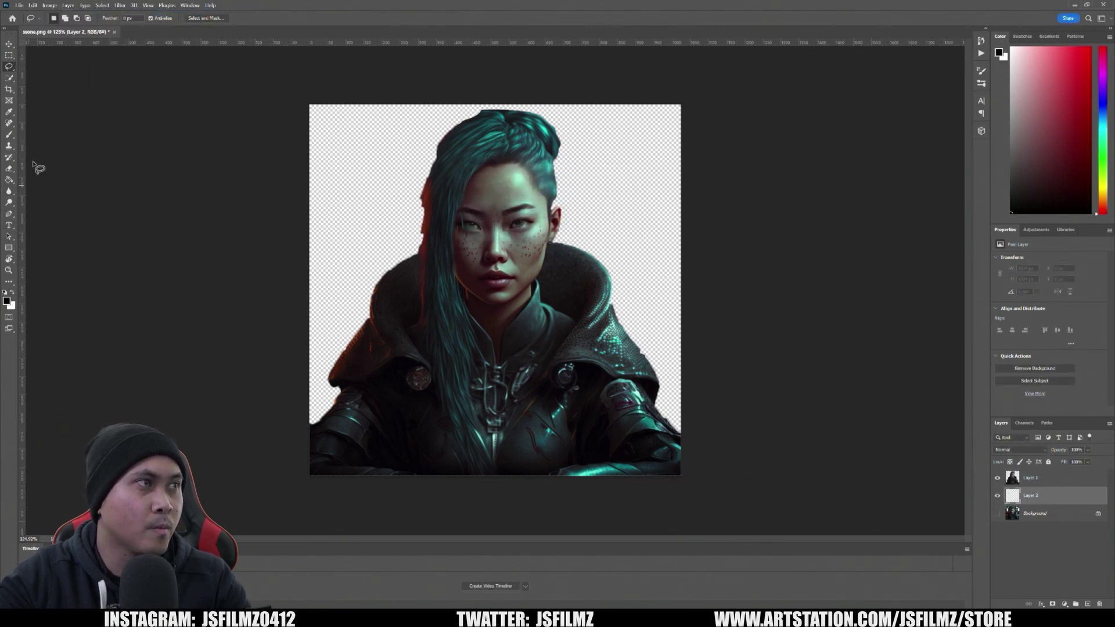
Step: Fill the empty layer behind the woman with pure green (R 0, G 255, B 0) using the Paint Bucket Tool
click(9, 180)
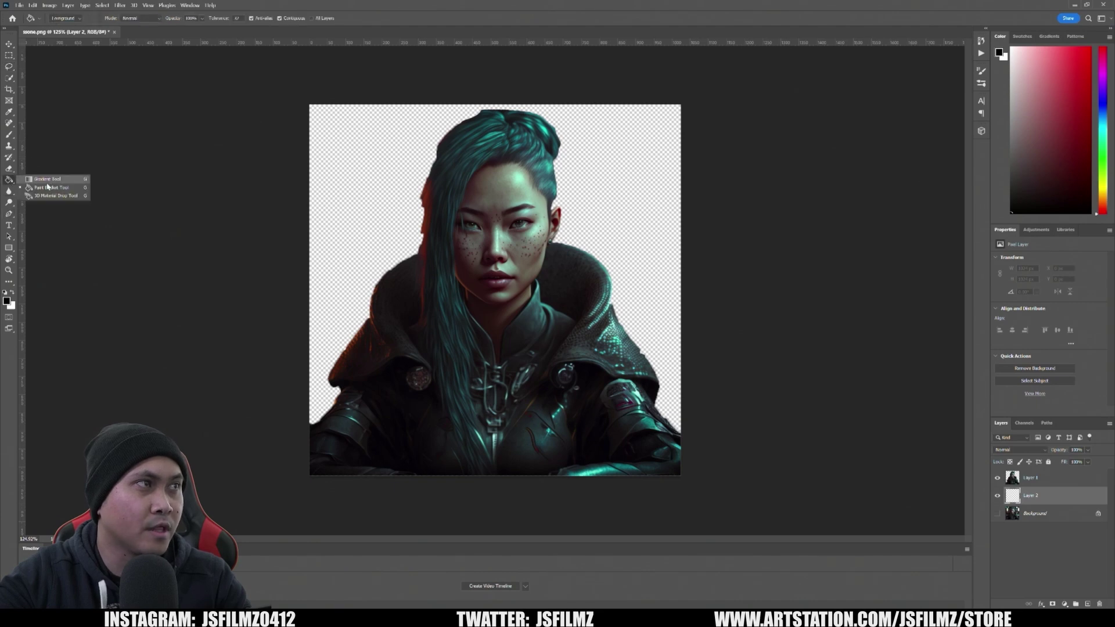
click(35, 188)
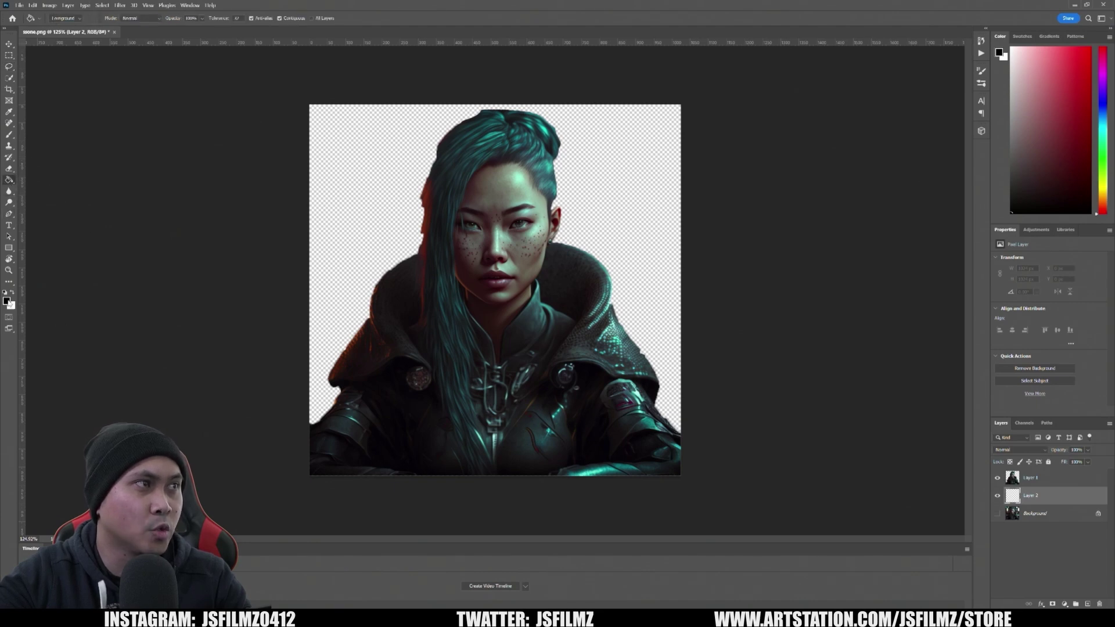
click(8, 302)
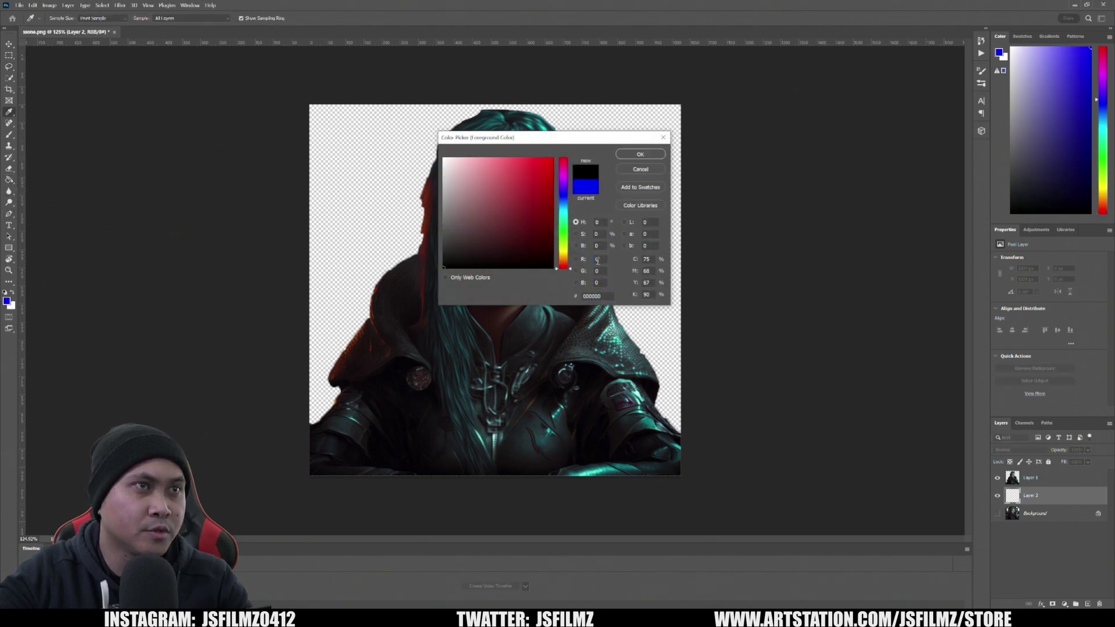
key(Tab)
text(255)
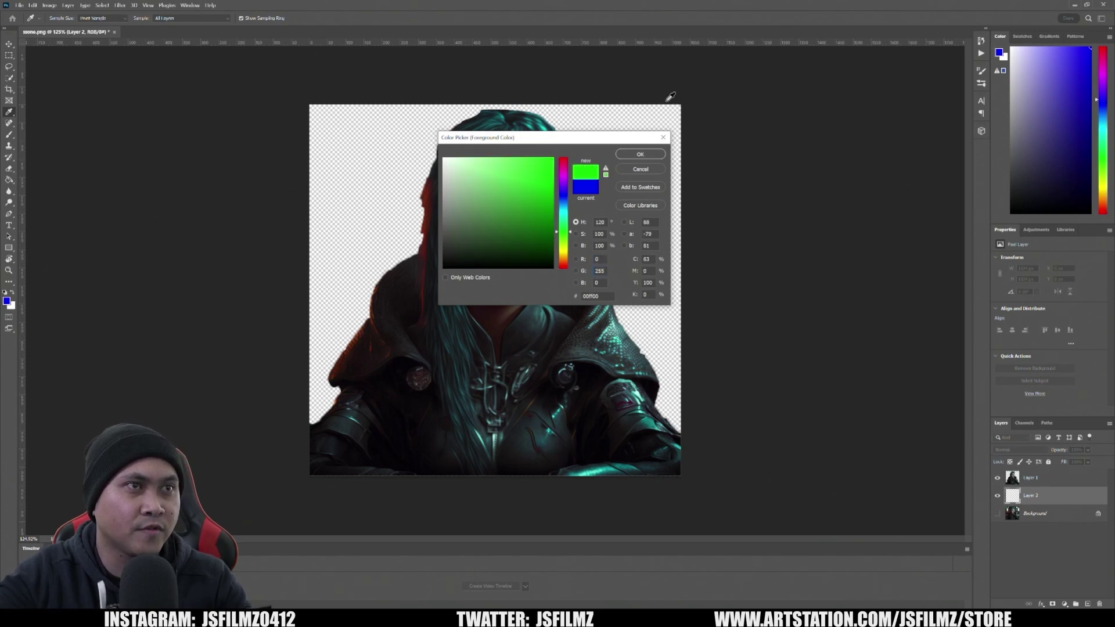
click(640, 154)
key(g)
click(407, 161)
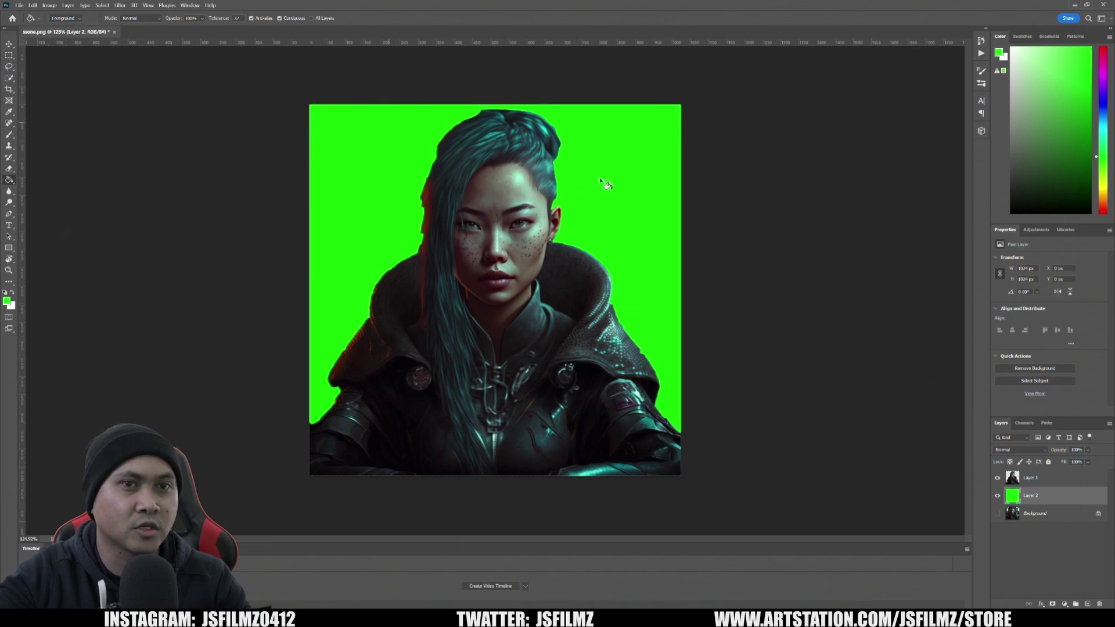
Step: Merge the cut-out woman with the green layer beneath and export the result to the Desktop as ssonegreen
click(1038, 481)
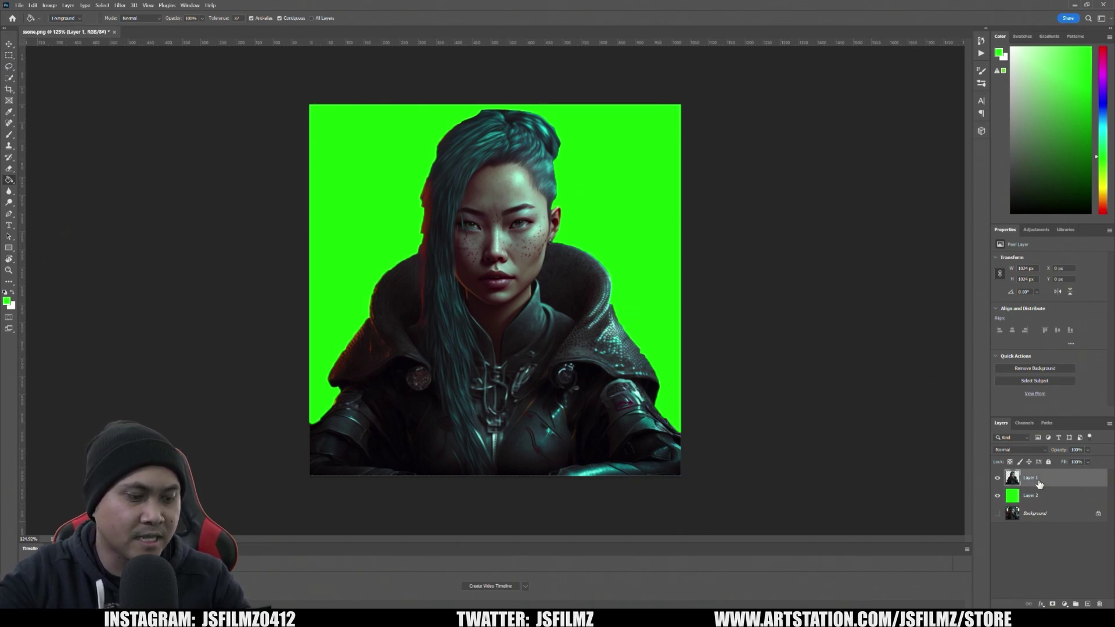
key(ctrl+e)
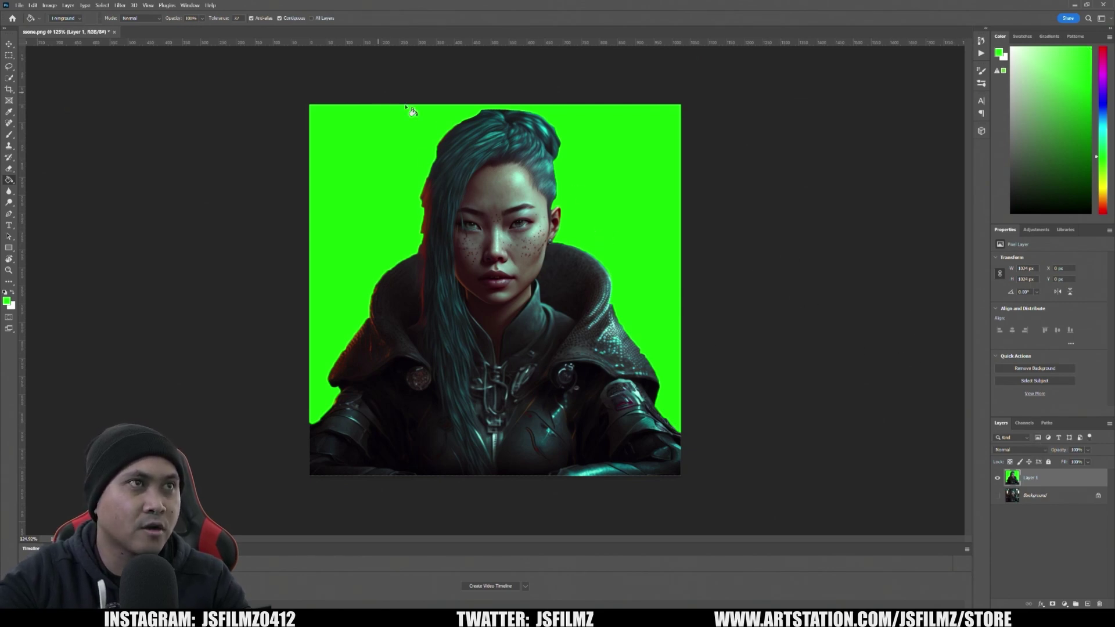
click(19, 5)
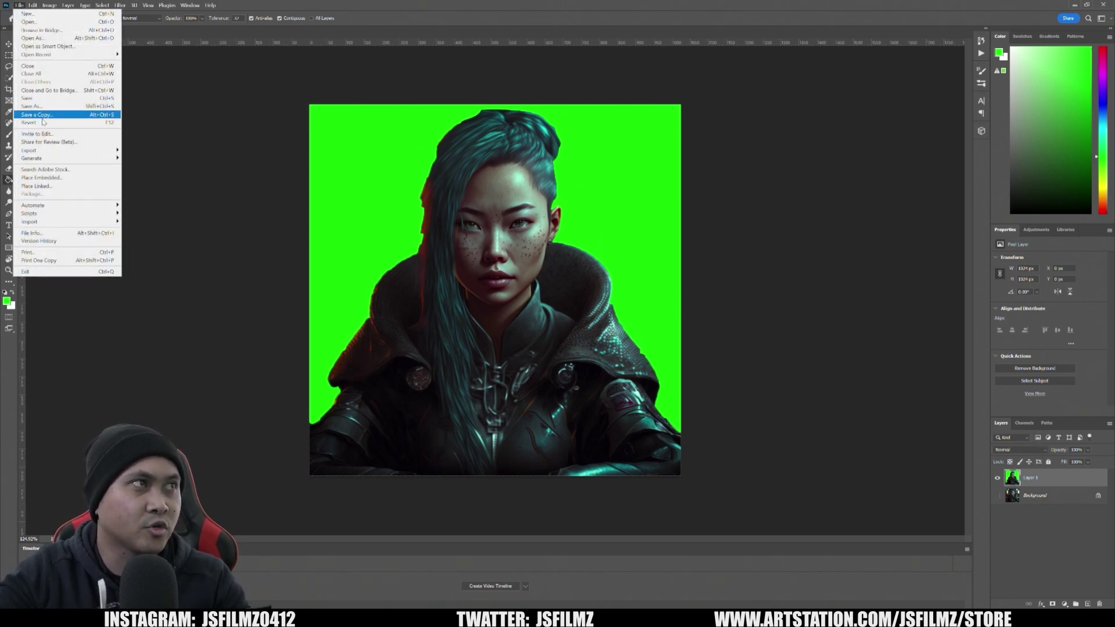
mouse_move(35, 150)
click(198, 151)
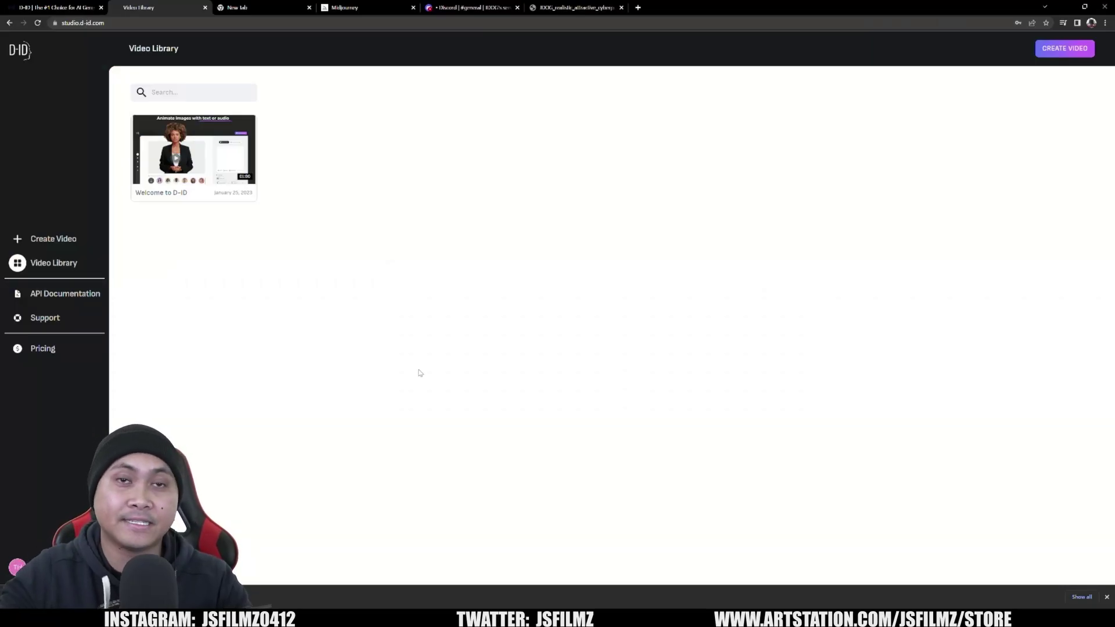
Step: Switch to D-ID in the browser, start a new video and add the ssonegreen image from the Desktop as presenter
click(46, 236)
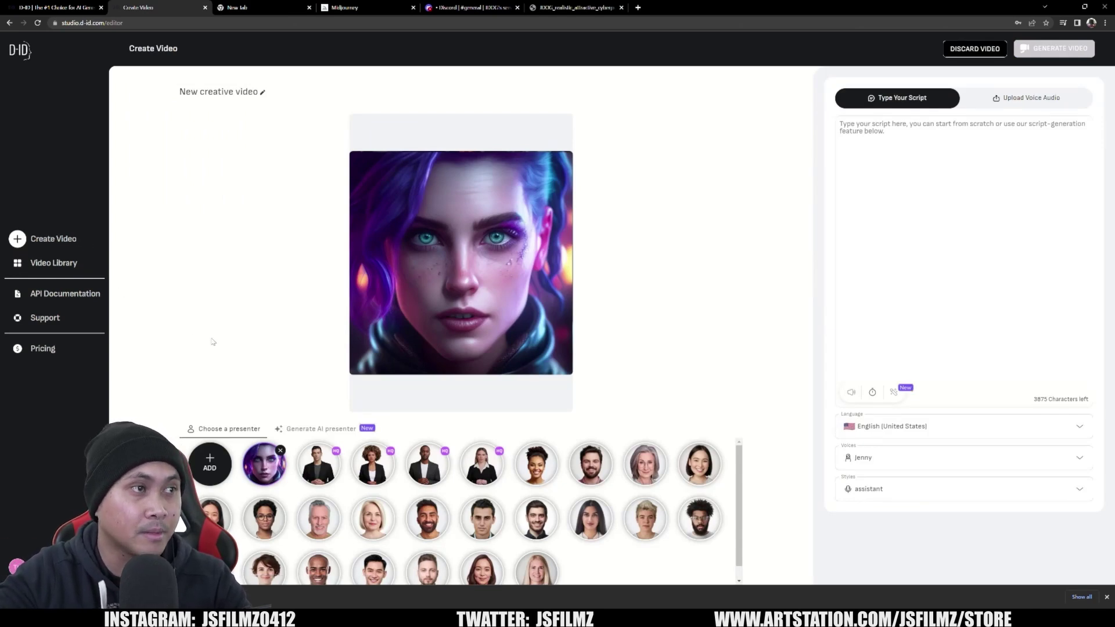
click(220, 465)
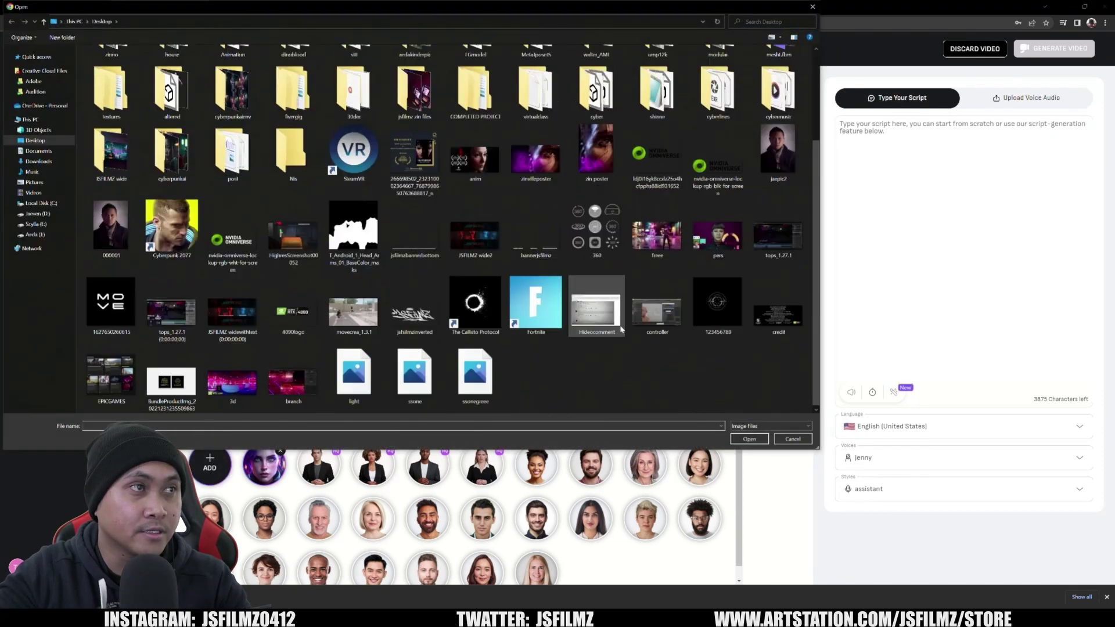
double_click(494, 397)
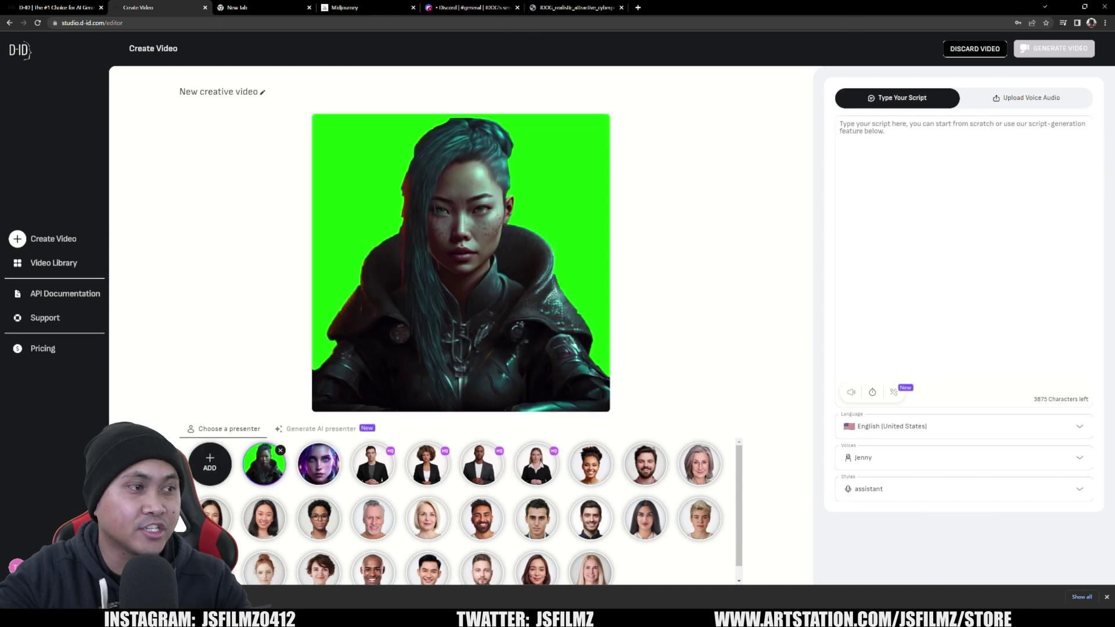
Step: Bring the prepared avatar introduction from Notepad into the D-ID video script
key(alt+Tab)
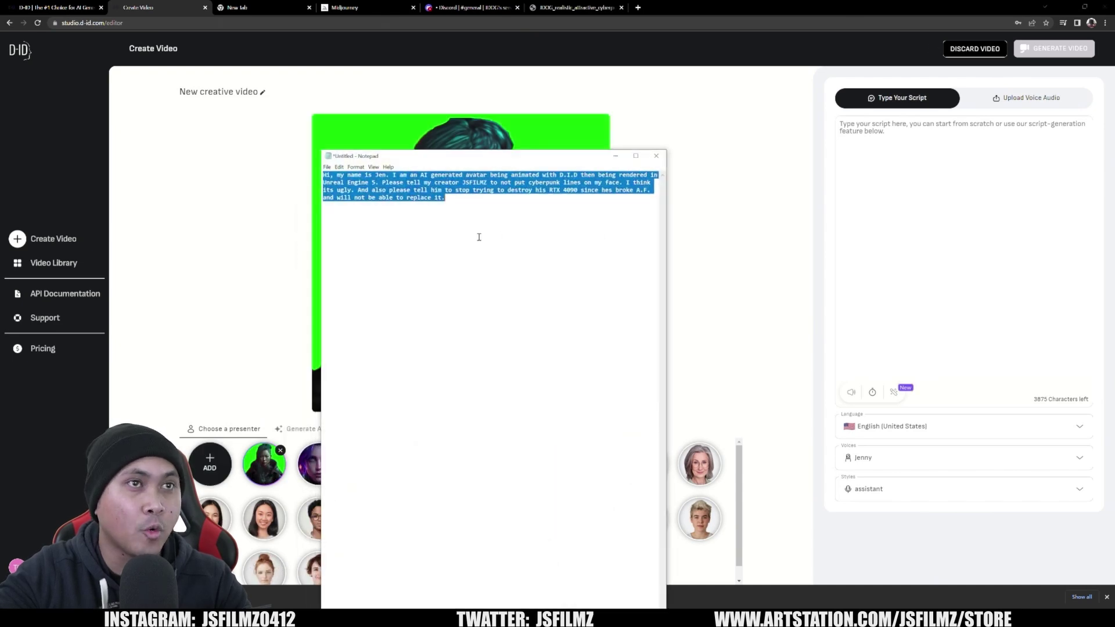
click(616, 156)
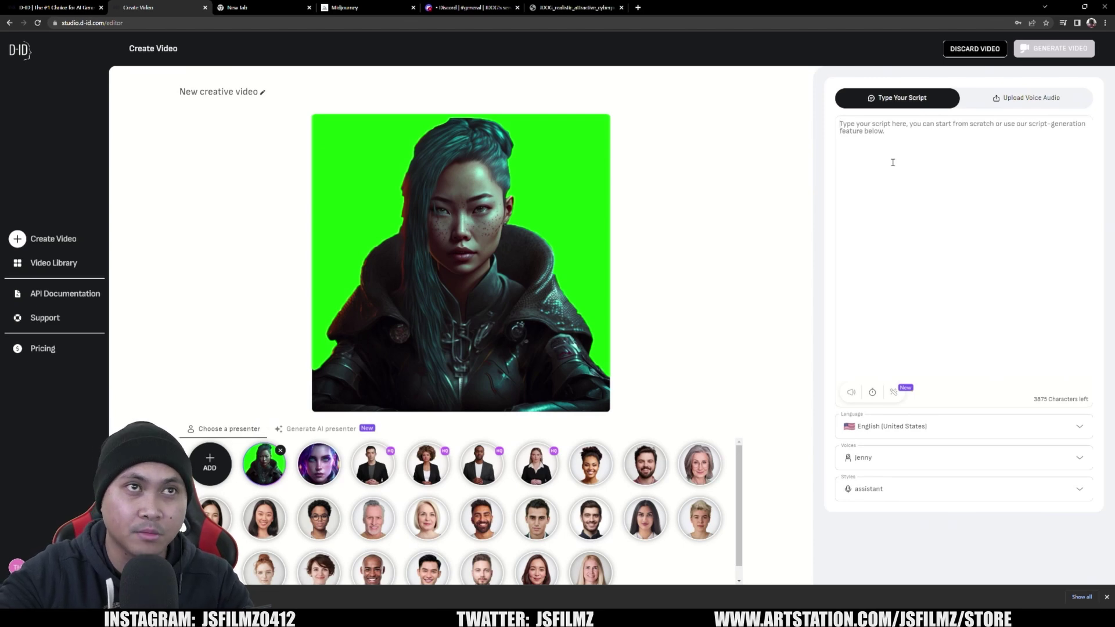
click(892, 163)
text(Hi, my name is Jen. I am an AI generated avatar being animated with D.I.D then being rendered in Unreal Engine 5. Please tell my creator JSFILMZ to not put cyberpunk lines on my face. I think its ugly. And also please tell him to stop trying to destroy his RTX 4090 since hes broke A.F. and will not be able to replace it.)
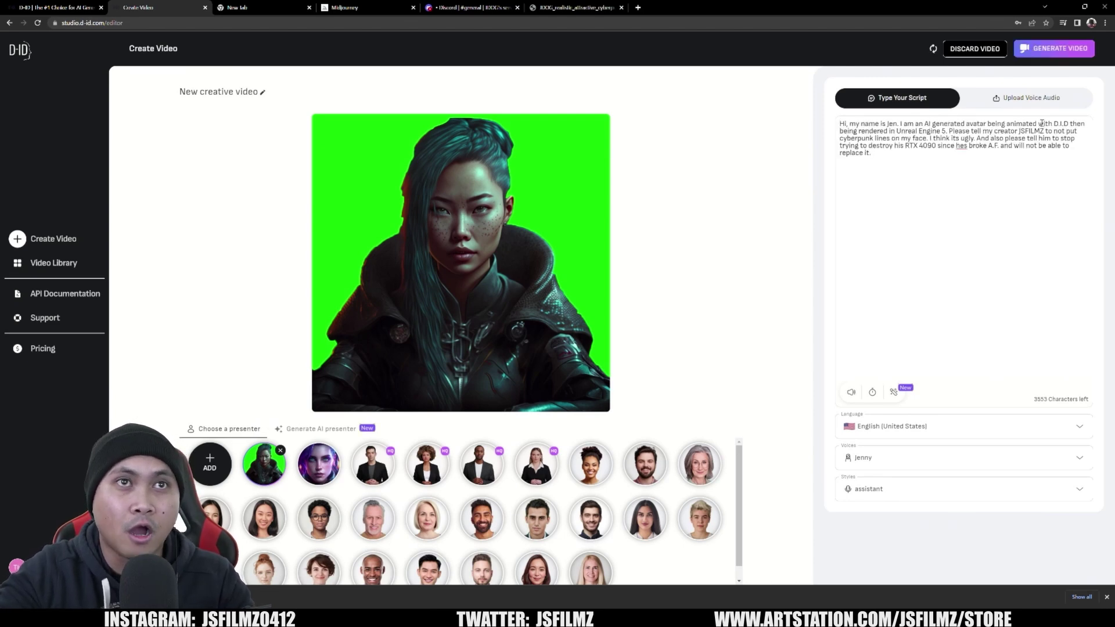
Step: Remove the periods from D.I.D and respell the creator's name phonetically in the script, and choose the voice Ashley
click(1065, 124)
key(BackSpace)
click(1059, 123)
key(BackSpace)
click(1063, 124)
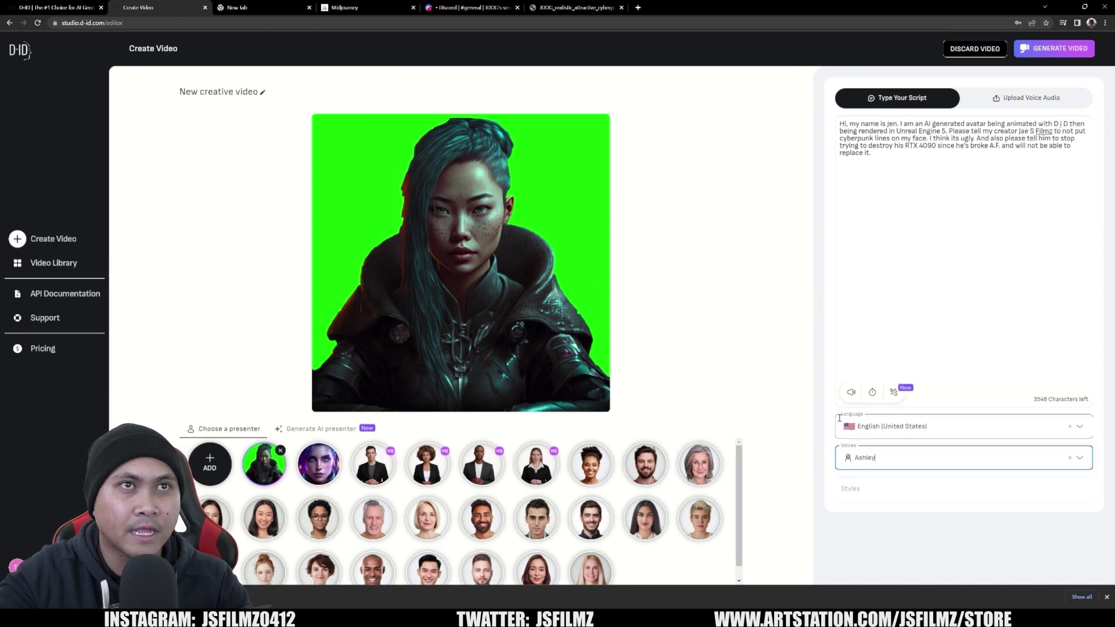
Step: Listen to the script in the chosen voice and generate the talking avatar video
click(850, 395)
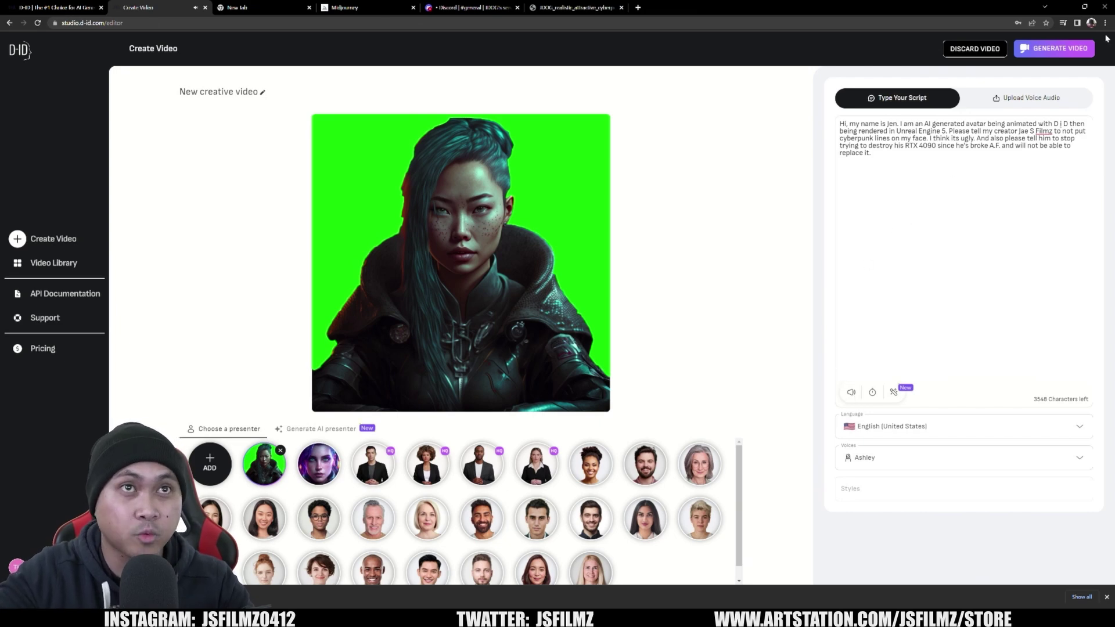
click(1057, 50)
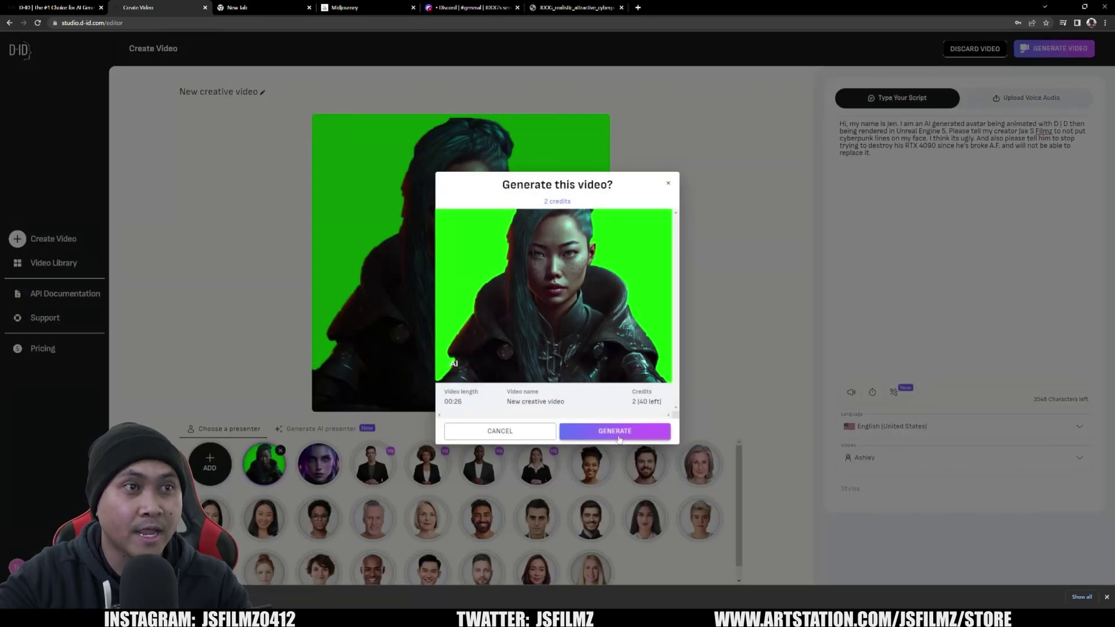
click(618, 433)
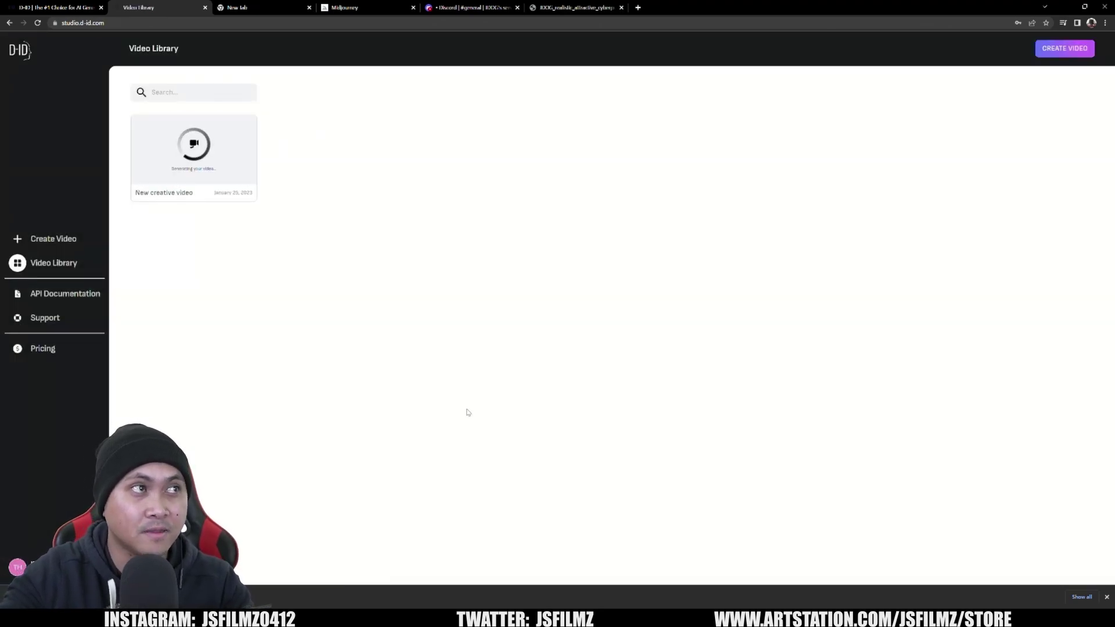
Step: Play the generated avatar video from the video library and download it
click(194, 148)
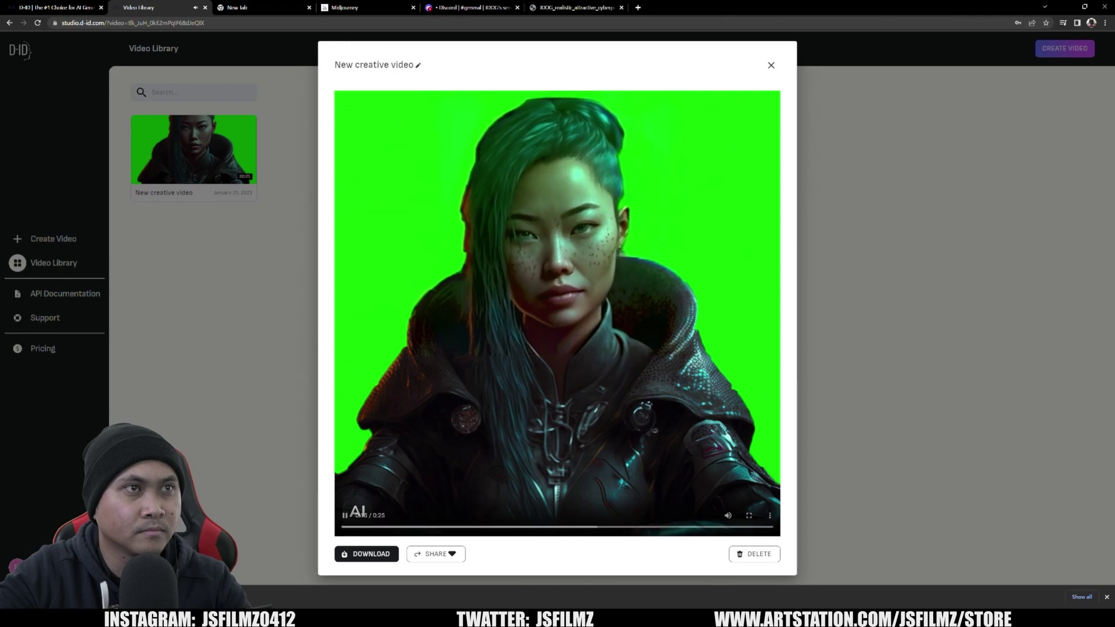
click(345, 516)
click(391, 553)
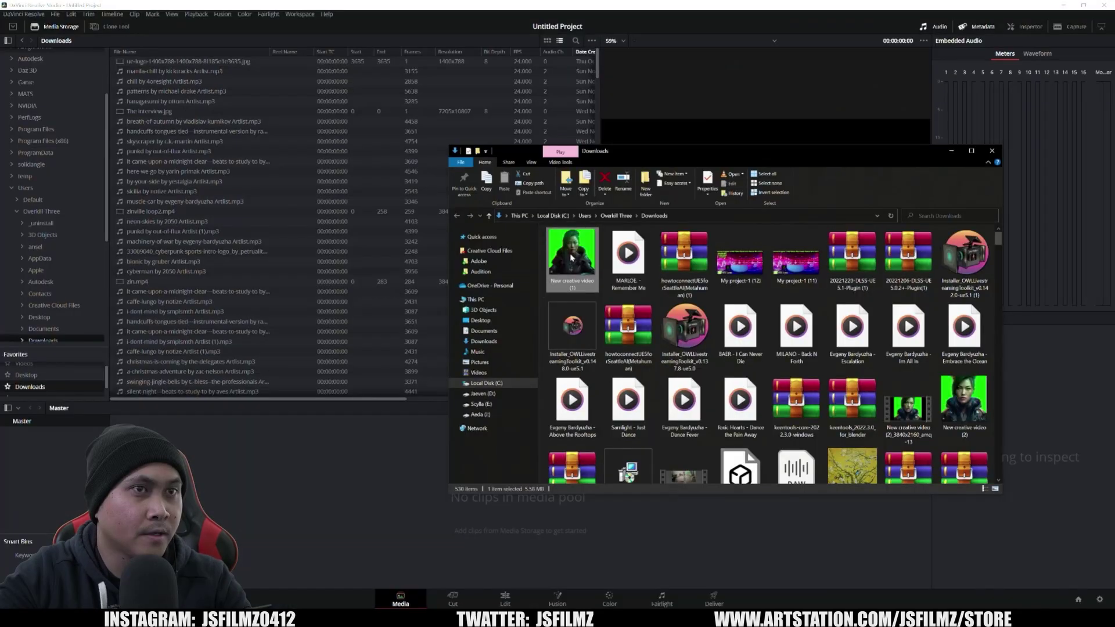
Step: Switch to DaVinci Resolve, import New creative video (1) from Downloads and place it on a new timeline
click(578, 348)
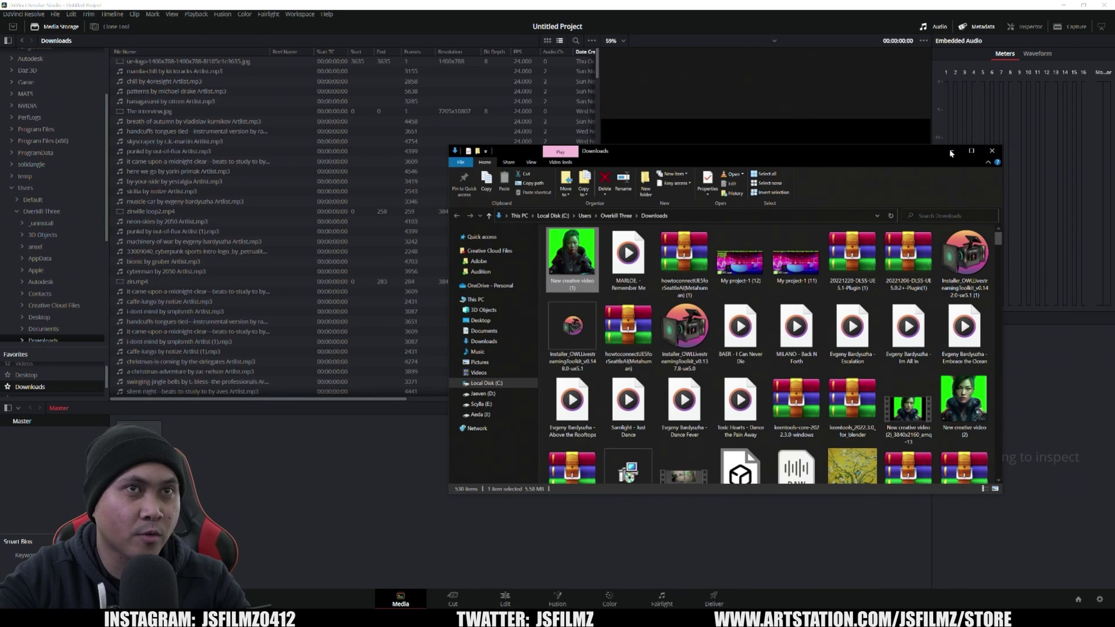
click(441, 465)
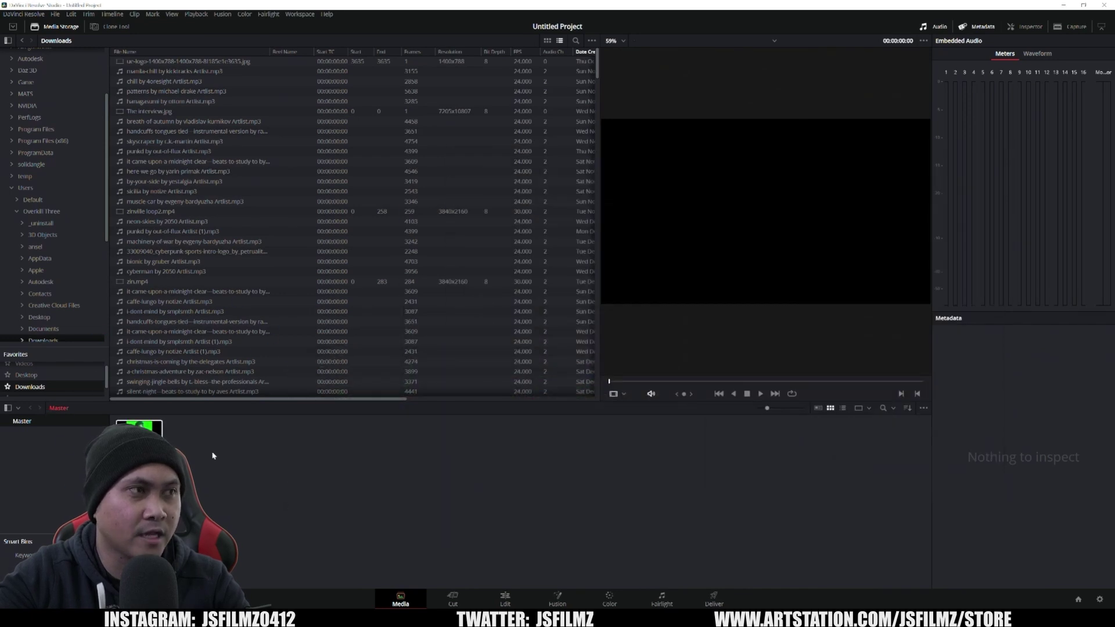
click(507, 603)
drag(96, 65, 389, 494)
Step: Find the 3D Keyer among the Open FX effects and apply it to the avatar clip on Video 1
click(259, 311)
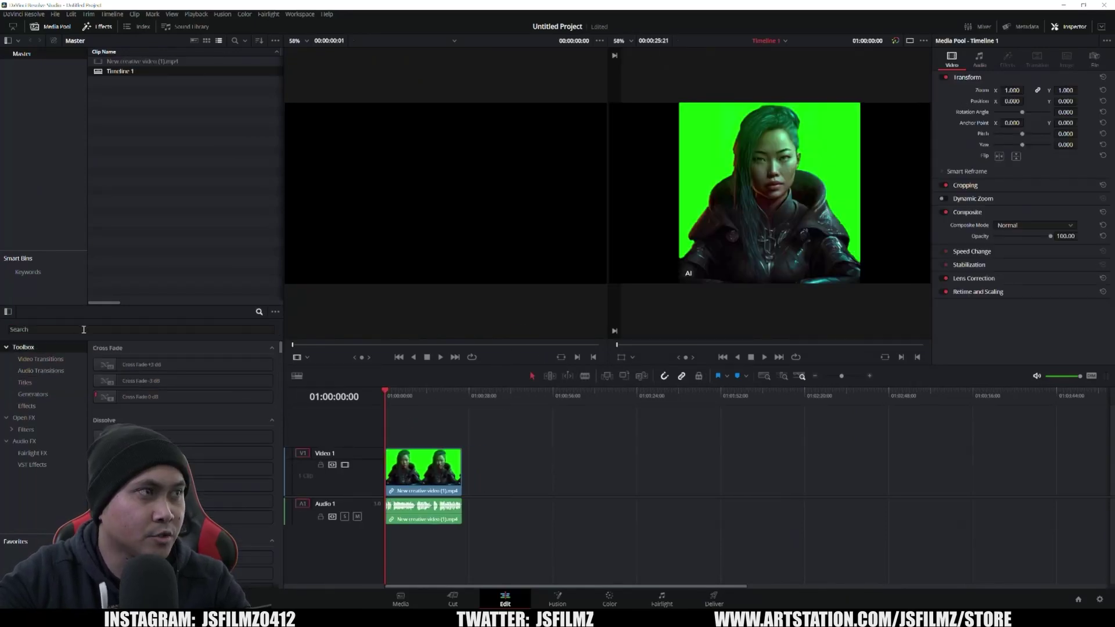
click(24, 417)
click(91, 329)
text(3d)
drag(133, 364, 424, 471)
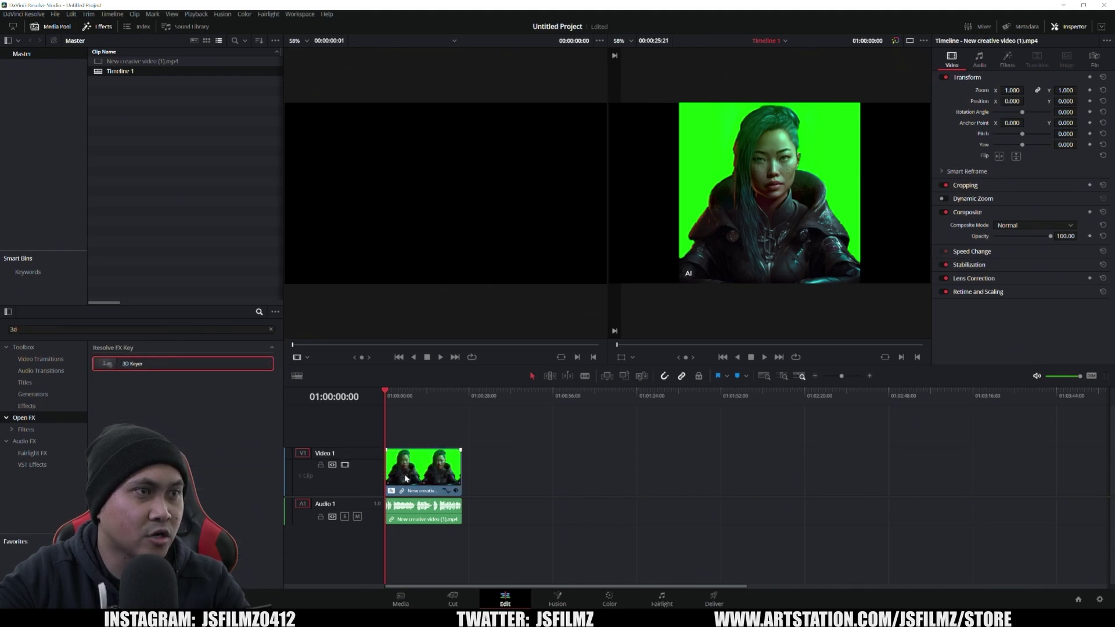
Step: Turn on the Open FX Overlay and key out the green background by sampling it in the viewer
click(1008, 58)
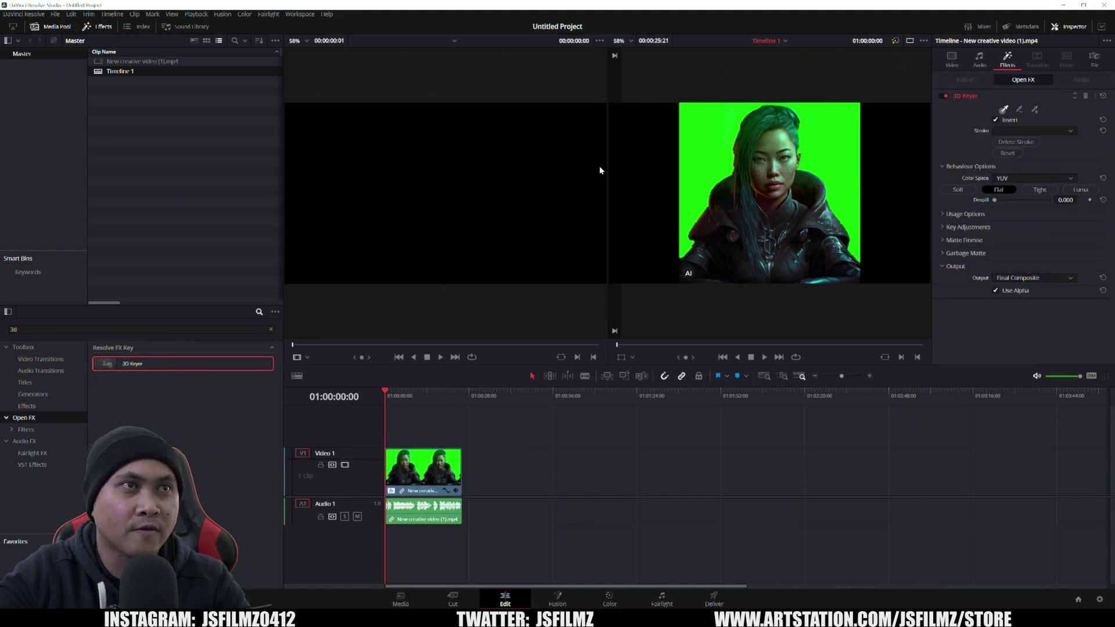
click(632, 357)
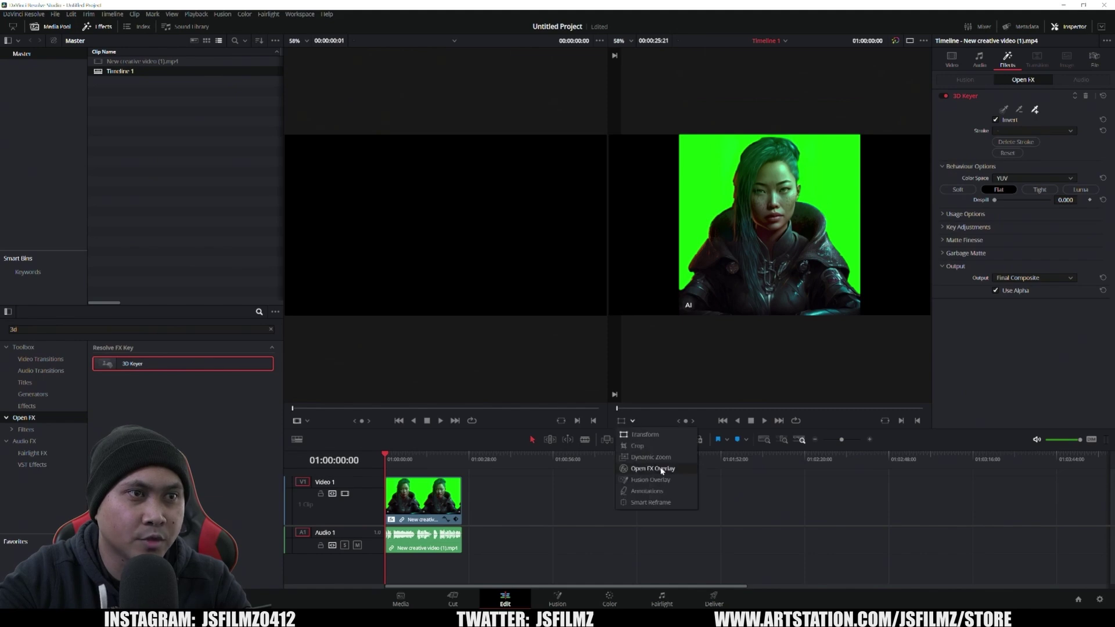
click(652, 468)
mouse_move(708, 150)
mouse_down()
mouse_move(701, 196)
mouse_move(884, 114)
mouse_up()
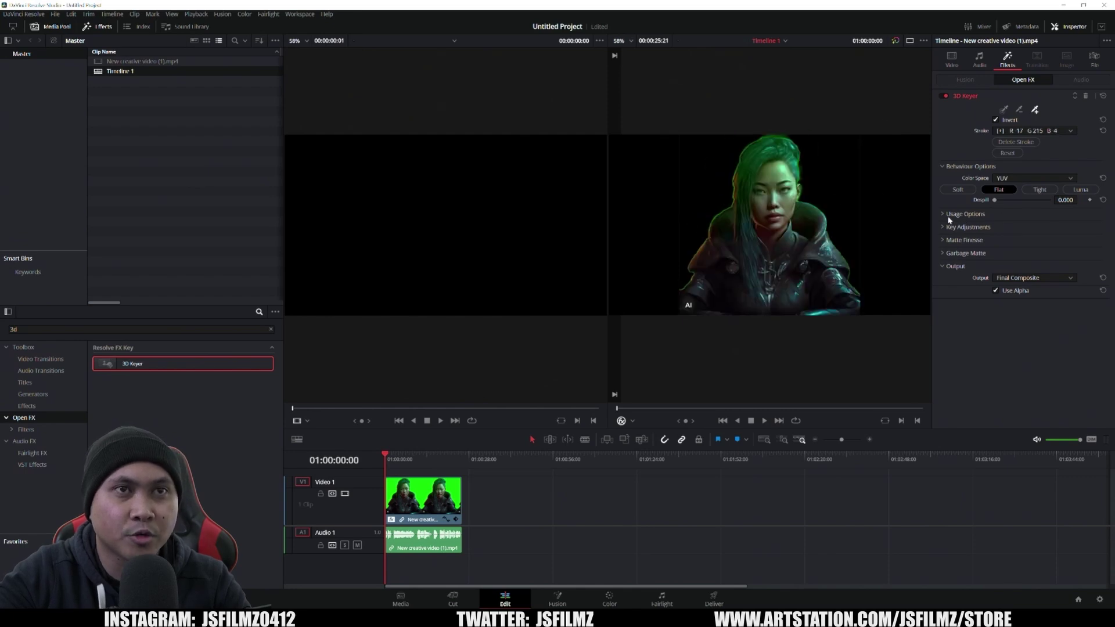
Step: Set the 3D Keyer's color space to HSL and its Despill to 0.5
click(1030, 178)
click(1004, 189)
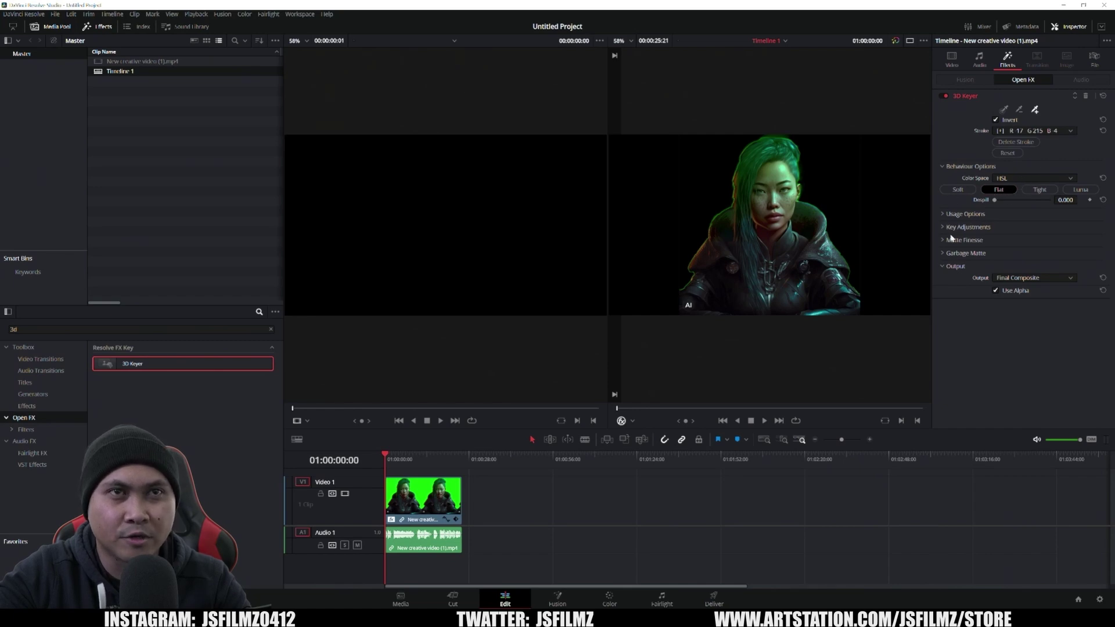
drag(995, 200, 1024, 201)
double_click(1066, 200)
text(0.5)
key(Return)
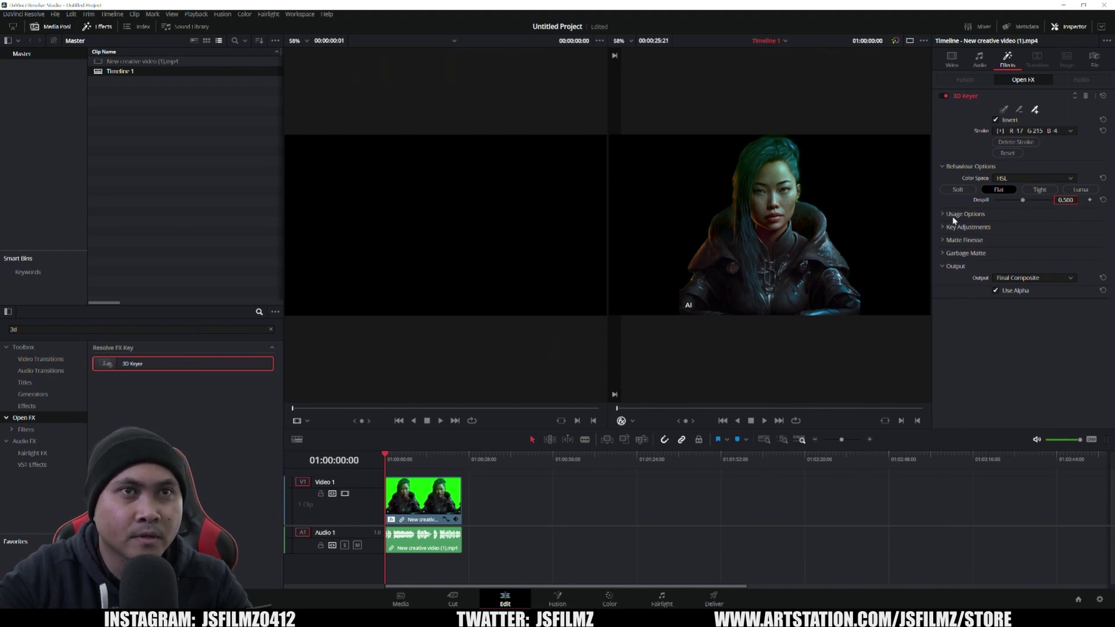
Step: Refine the key's matte with Pre Filter 0.271, Clean Black 12.4, Black Clip 58.2, White Clip 65.1 and Blur Radius 1
click(940, 241)
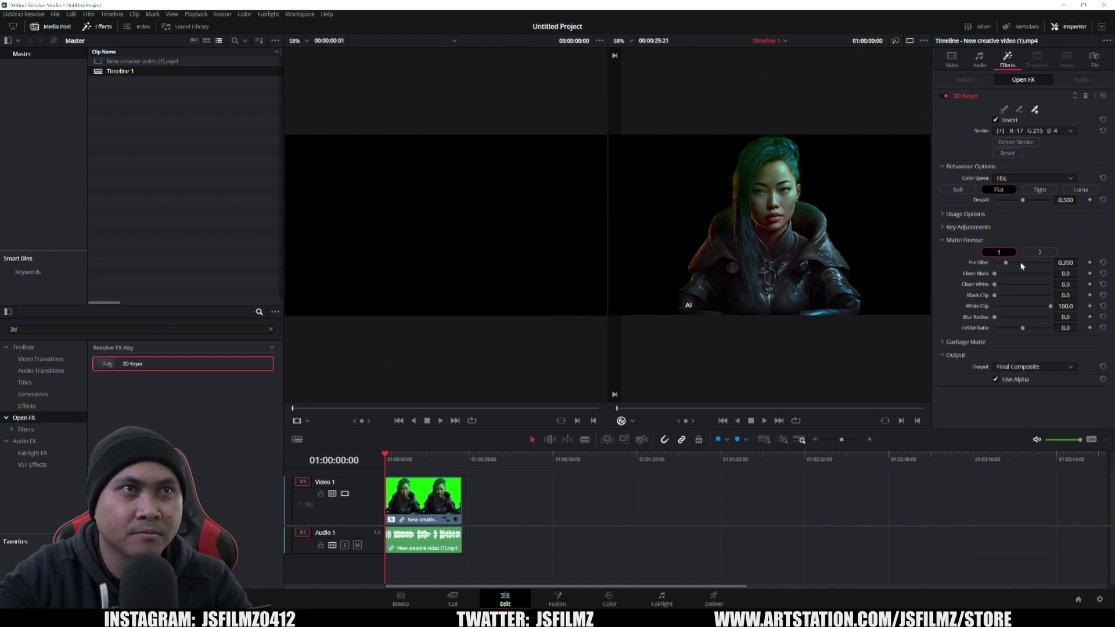
drag(995, 297, 1031, 310)
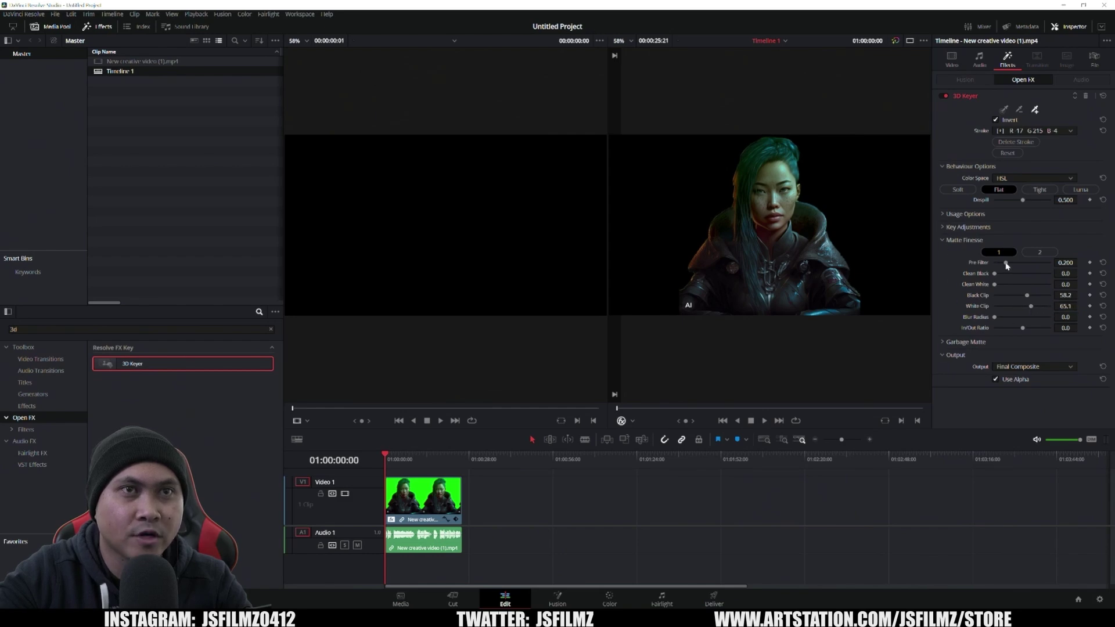
drag(996, 277, 1001, 278)
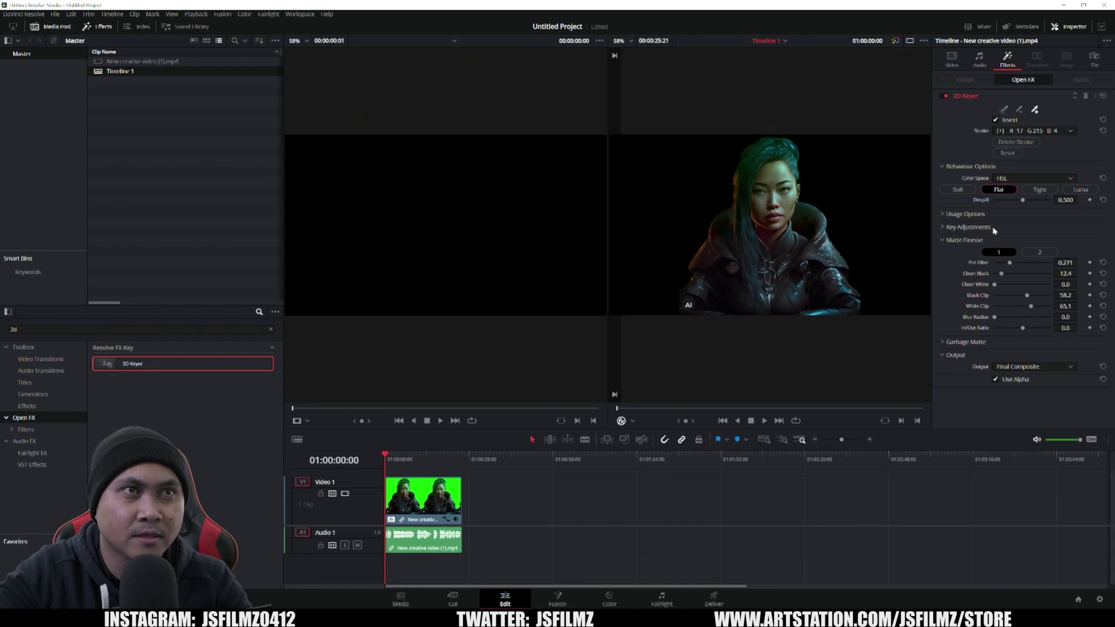
click(1064, 317)
text(1)
key(Return)
Step: Set the 3D Keyer's Despill to 0.6 and check the key at 01:00:06:23 in the timeline
click(945, 343)
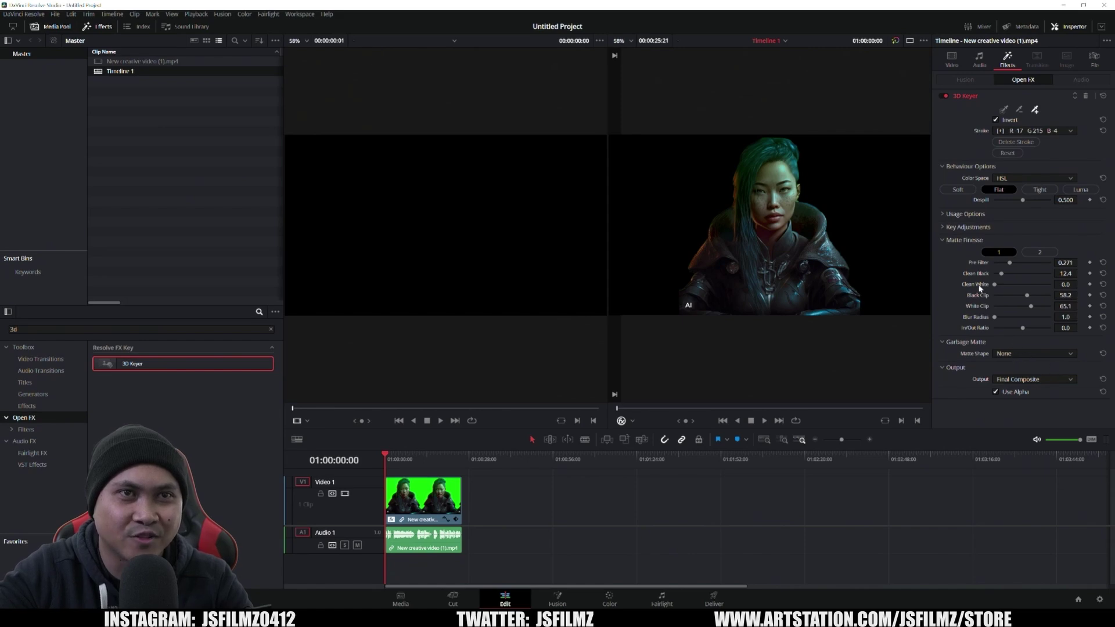
click(943, 228)
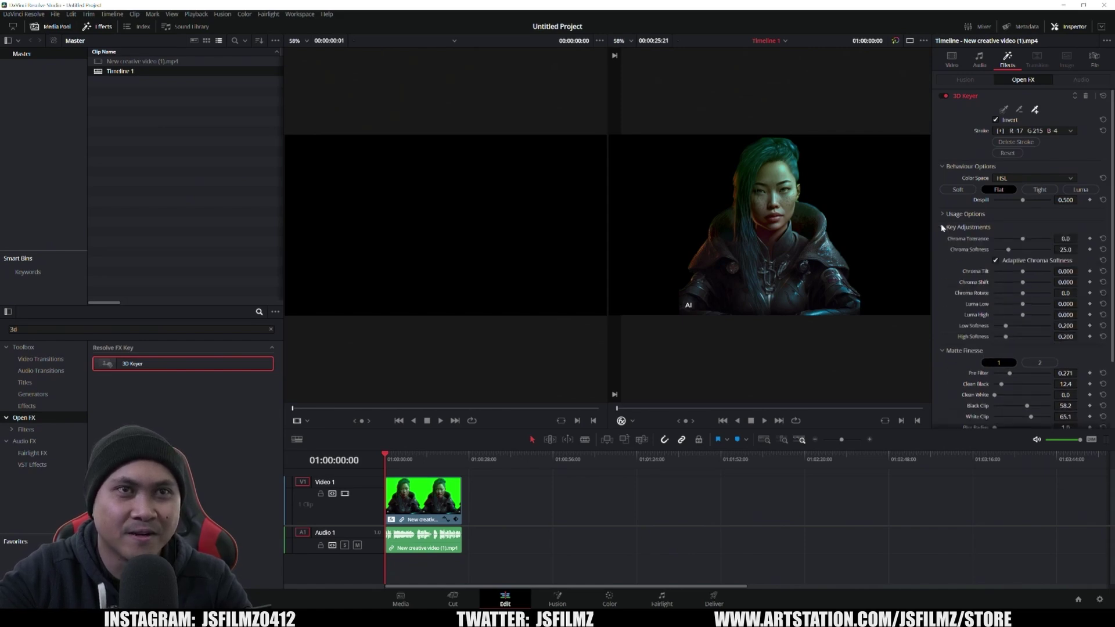
click(942, 227)
click(942, 214)
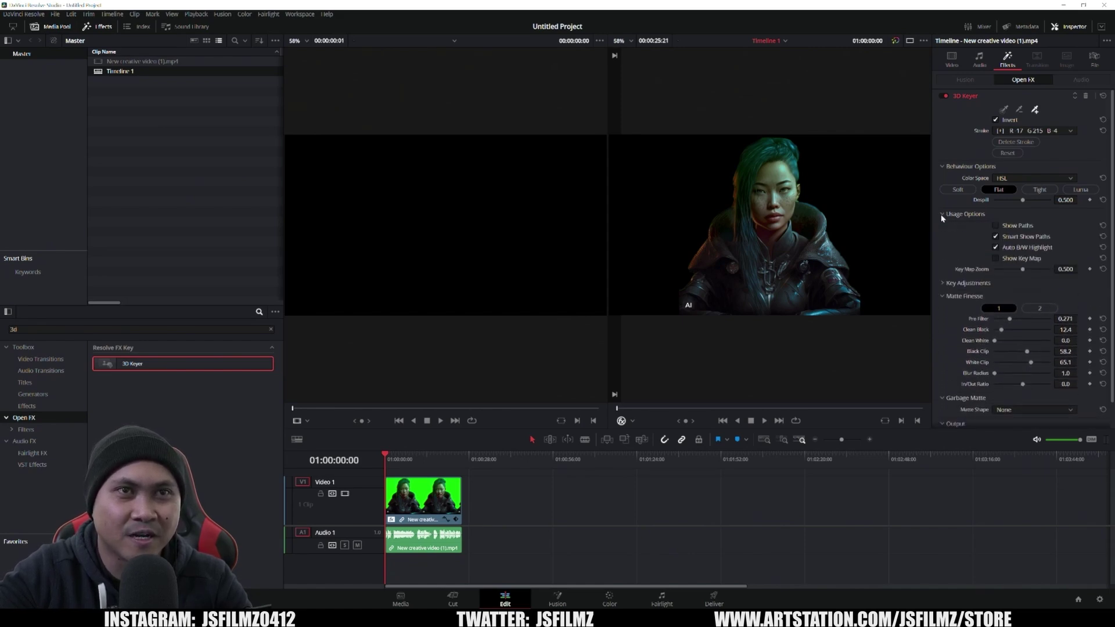
click(941, 214)
drag(1023, 200, 1028, 201)
click(401, 462)
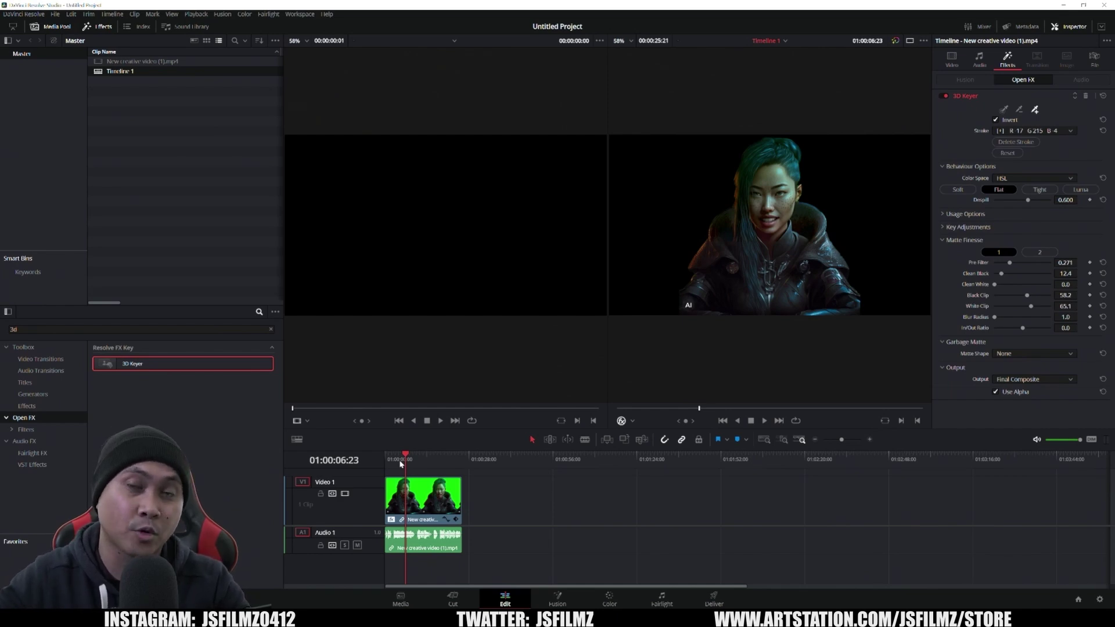
Step: On the Deliver page, set the custom export's format to EXR and enable Export Alpha
key(shift+8)
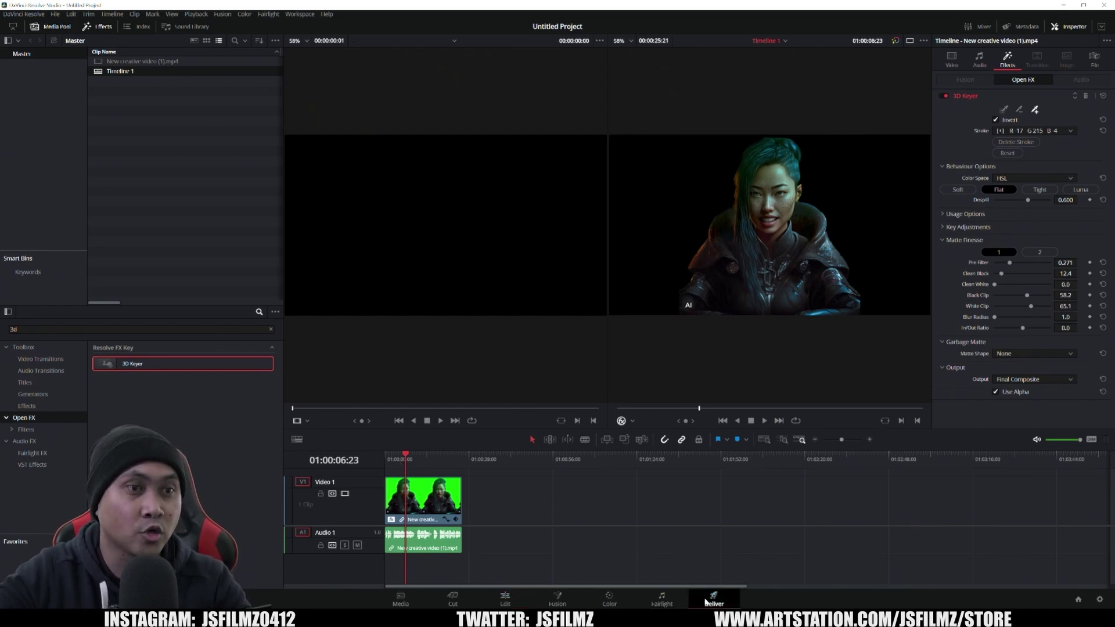
click(108, 193)
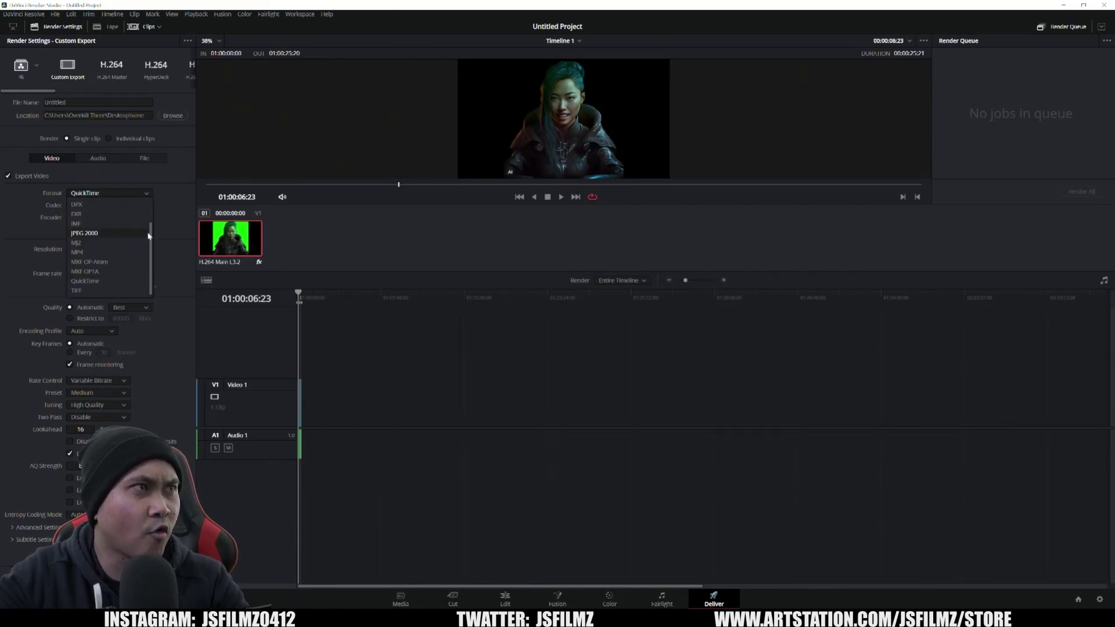
click(76, 213)
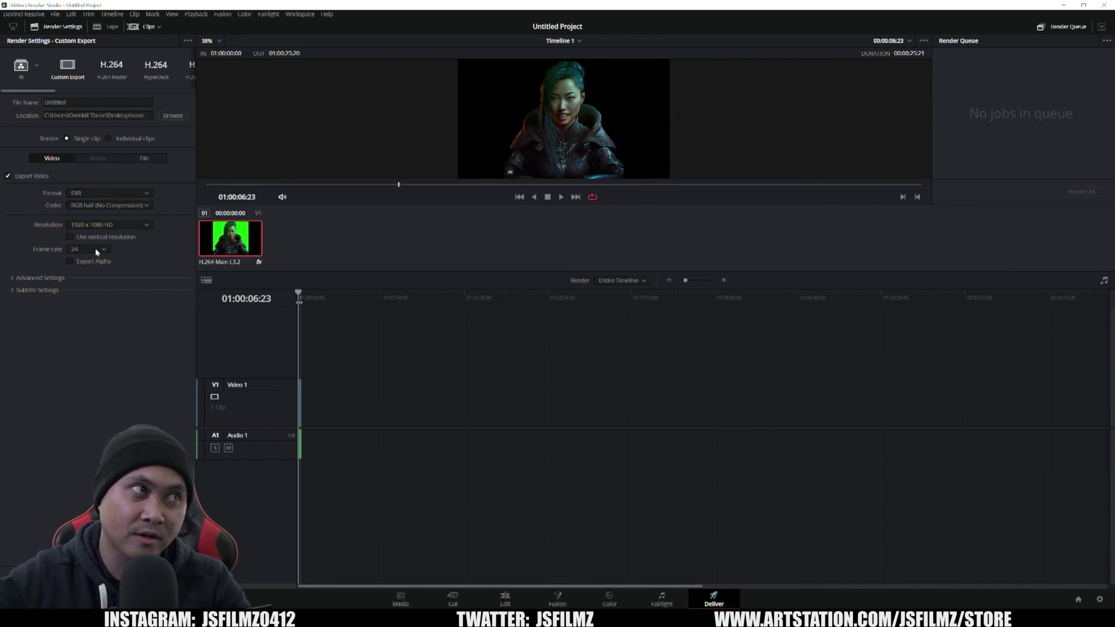
click(41, 279)
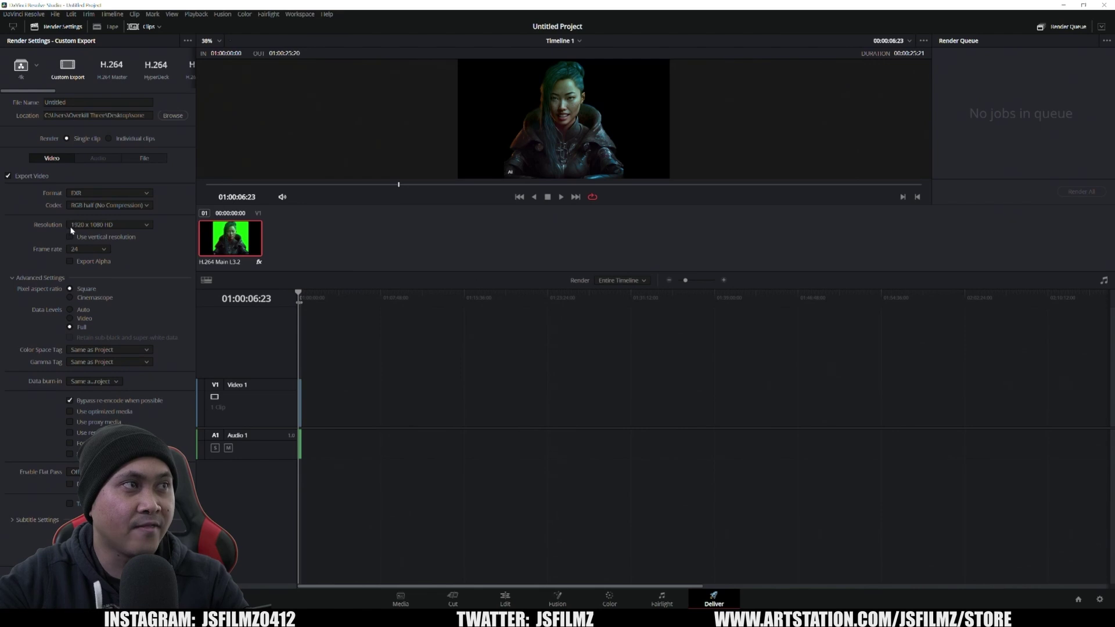
click(70, 262)
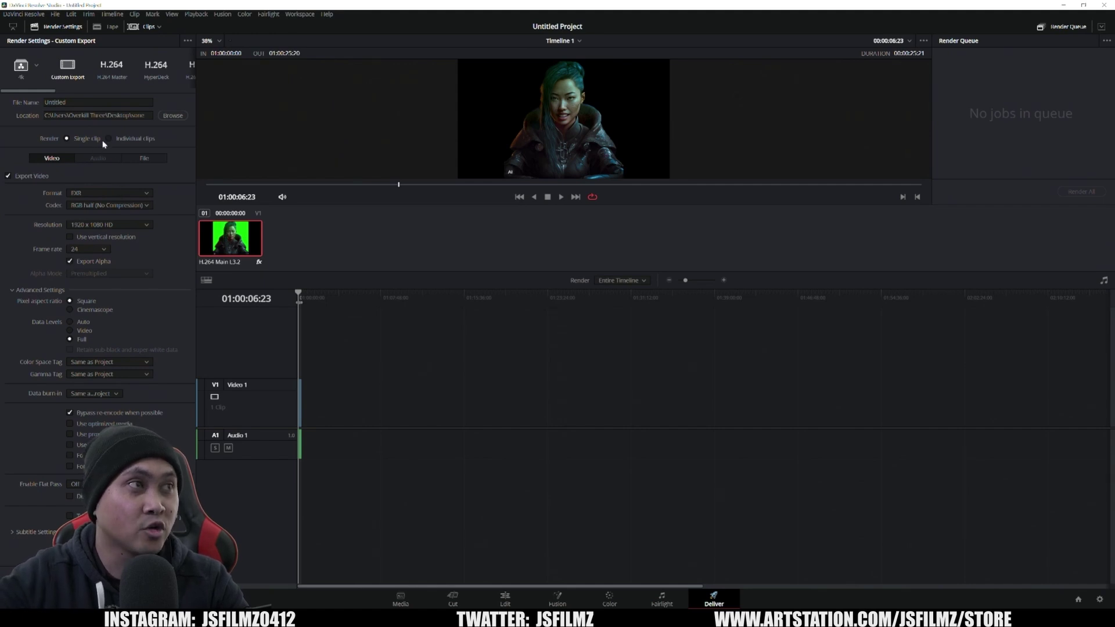
Step: Name the export girl, add it to the render queue and render it
text(girl)
click(145, 575)
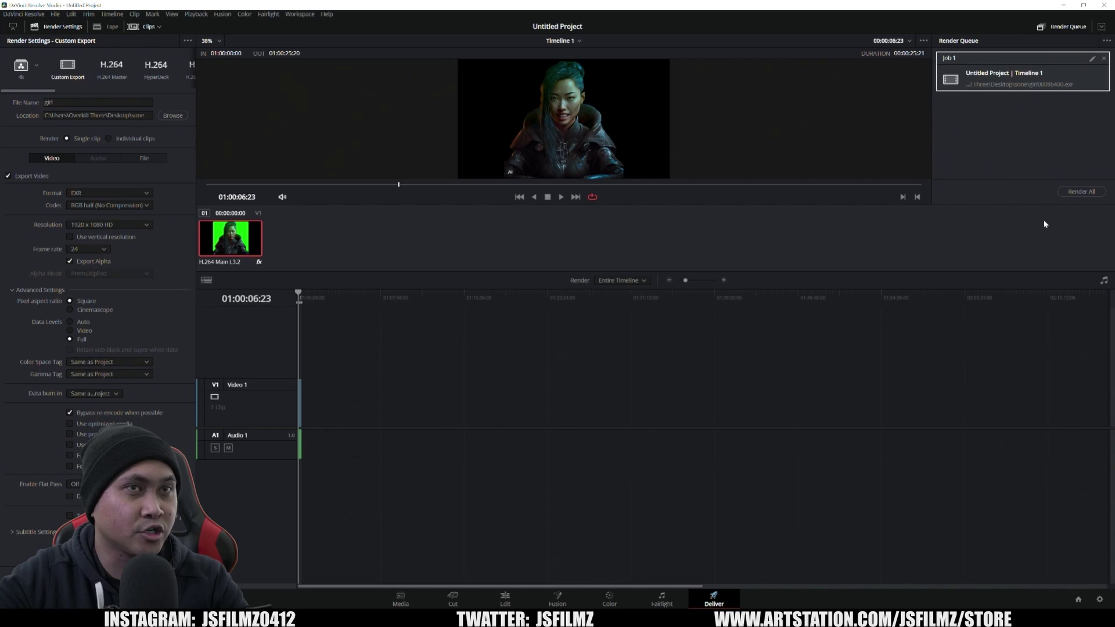
click(1081, 192)
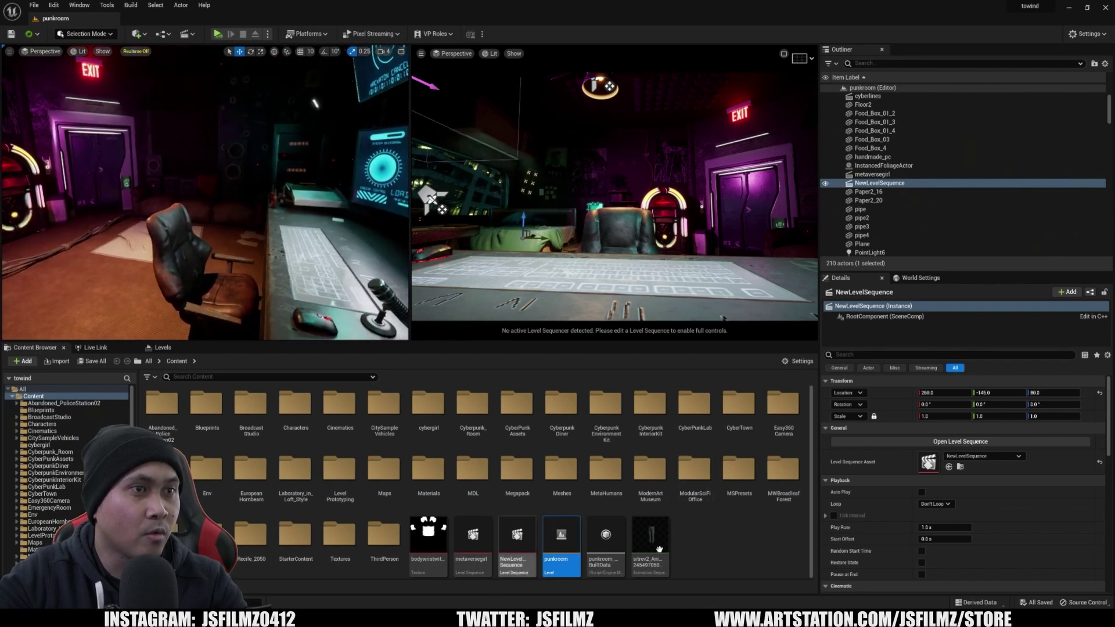
Step: In Unreal Engine, create a folder named girls in the Content folder and open it
click(698, 555)
right_click(698, 555)
click(734, 261)
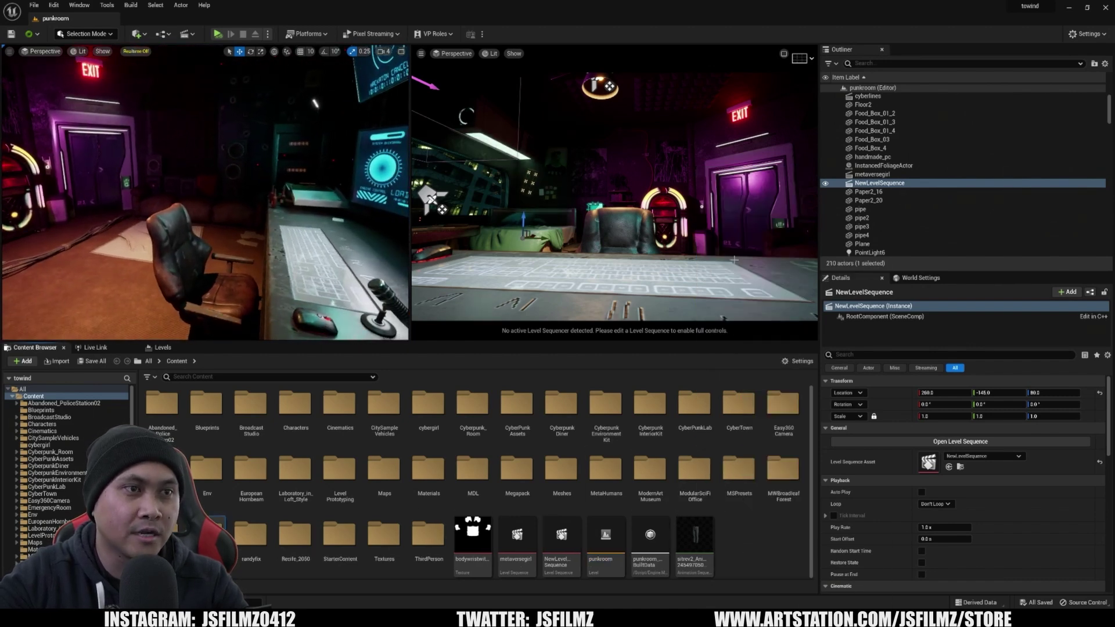
text(girls)
key(Return)
key(Return)
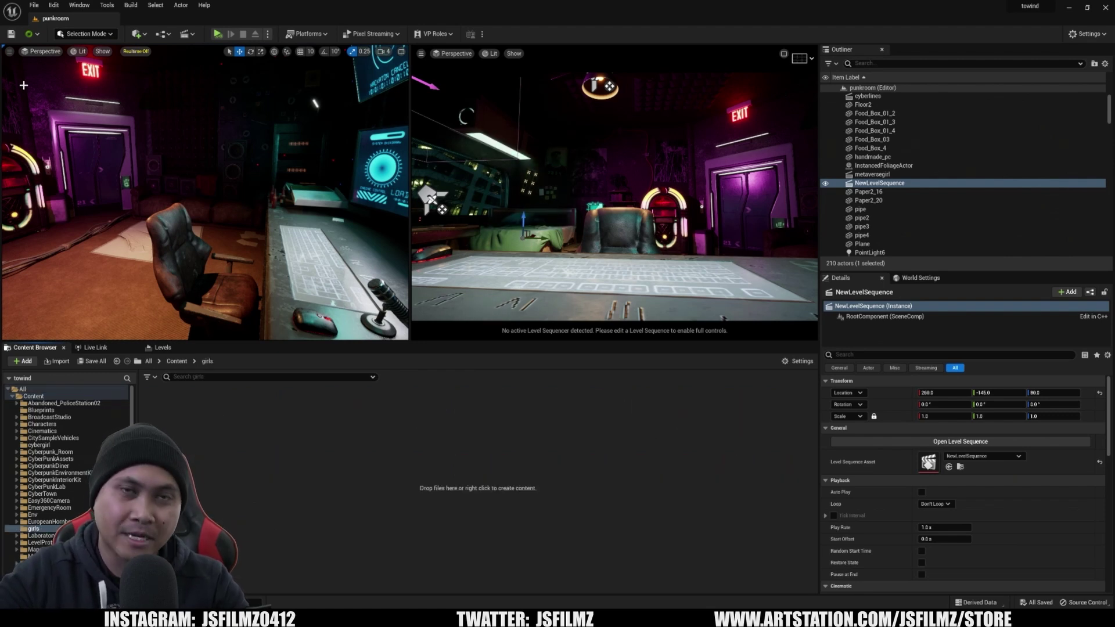
Step: Search the plugins for exr and check whether the Image Sequence Media Player is enabled
click(46, 6)
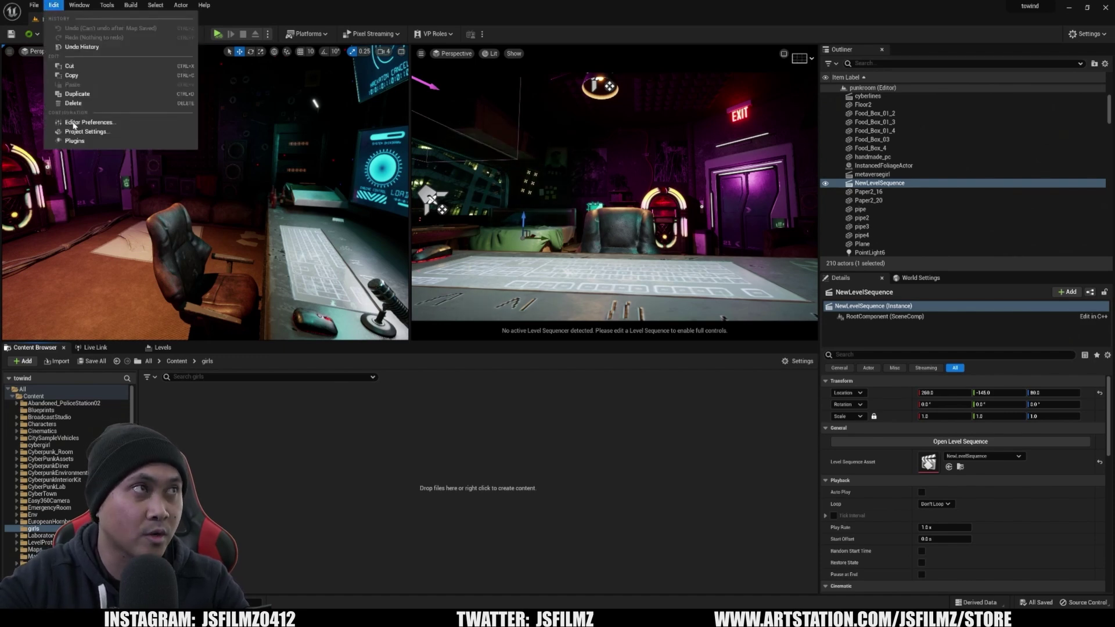
click(76, 141)
click(486, 111)
text(ex)
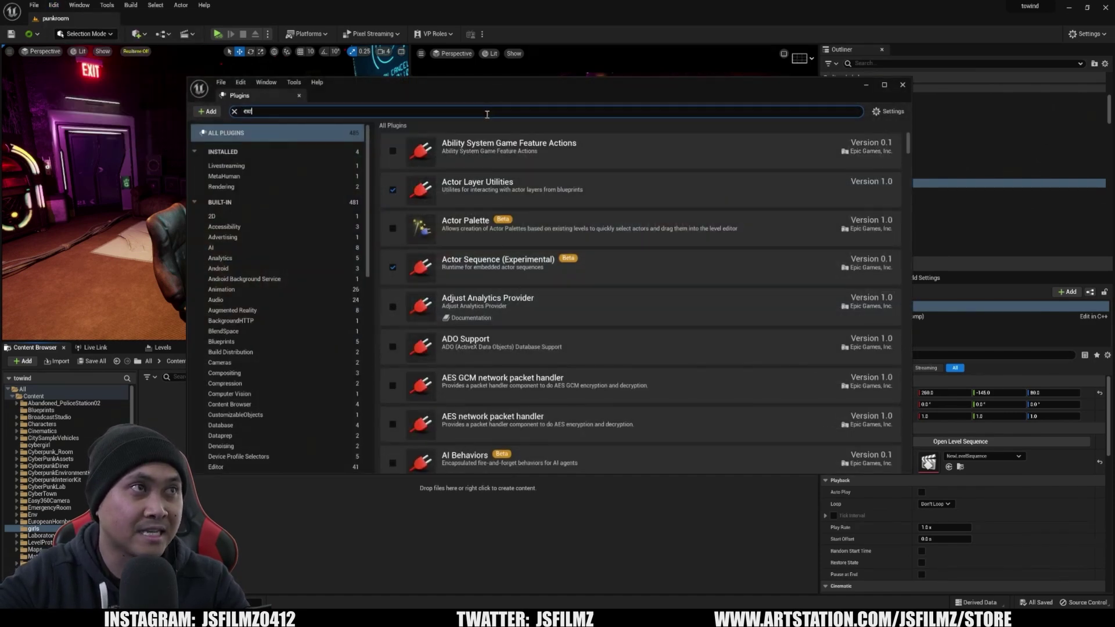
text(r)
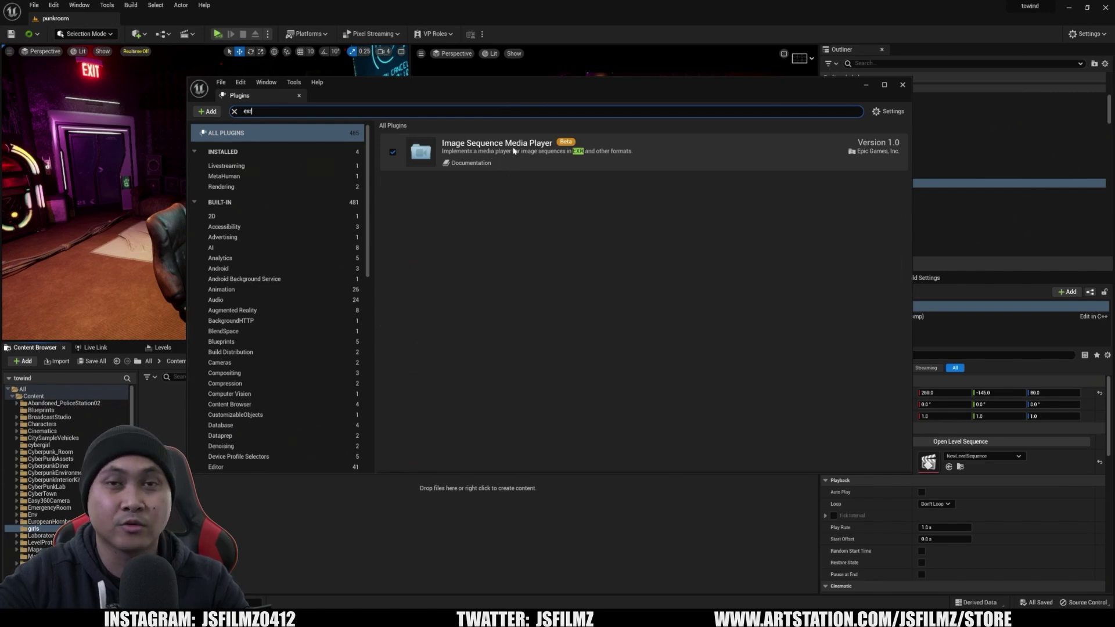
click(903, 86)
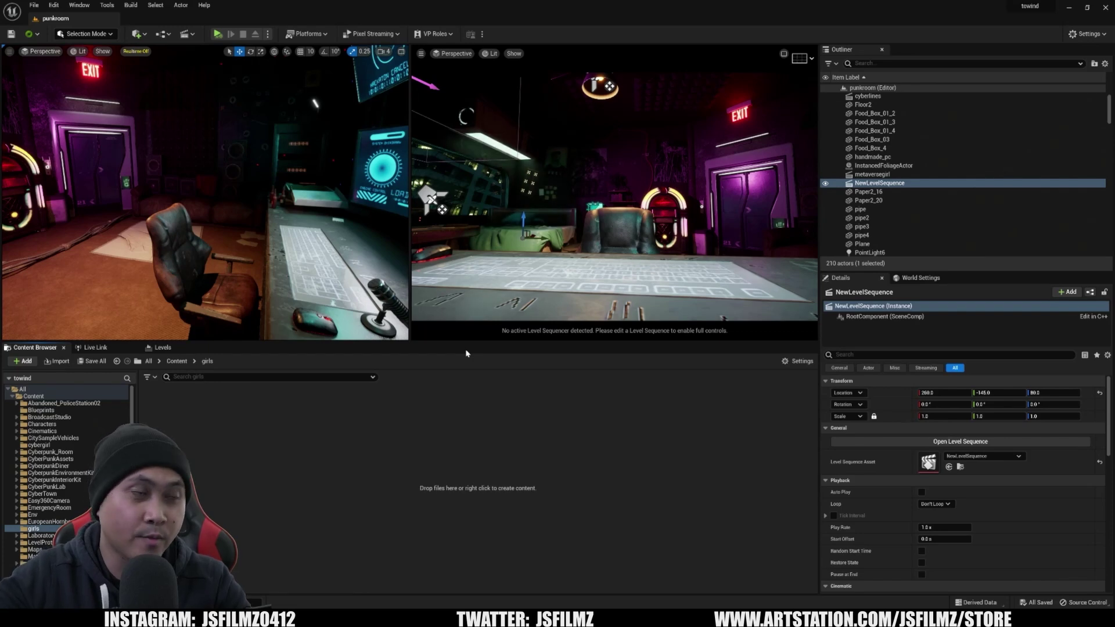
Step: Create an Img Media Source asset named girl in the girls folder
right_click(180, 447)
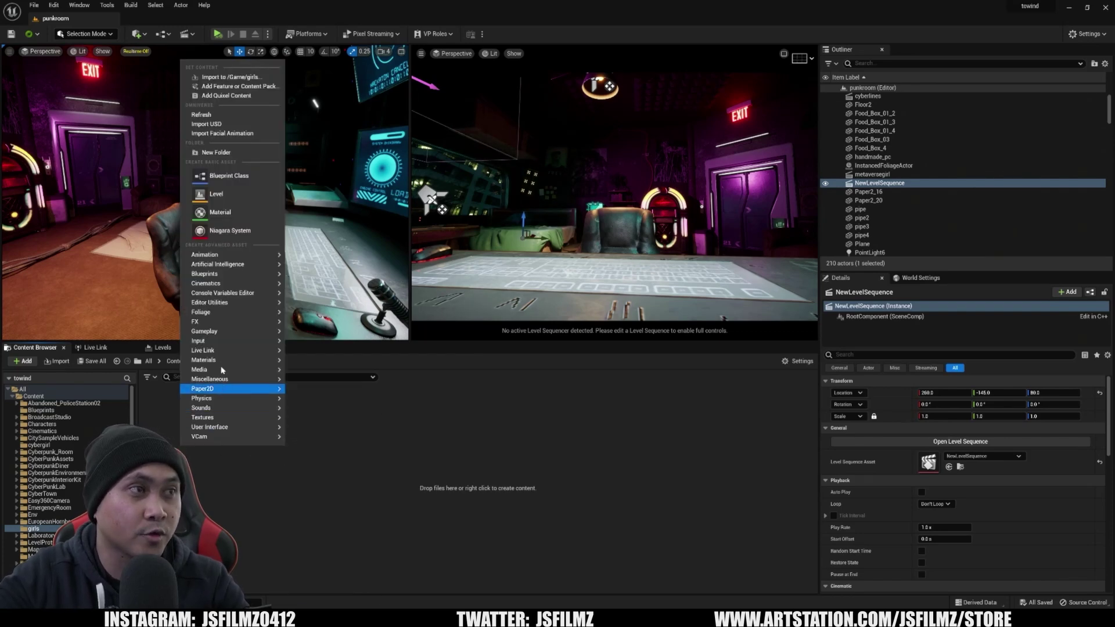
mouse_move(221, 370)
click(334, 414)
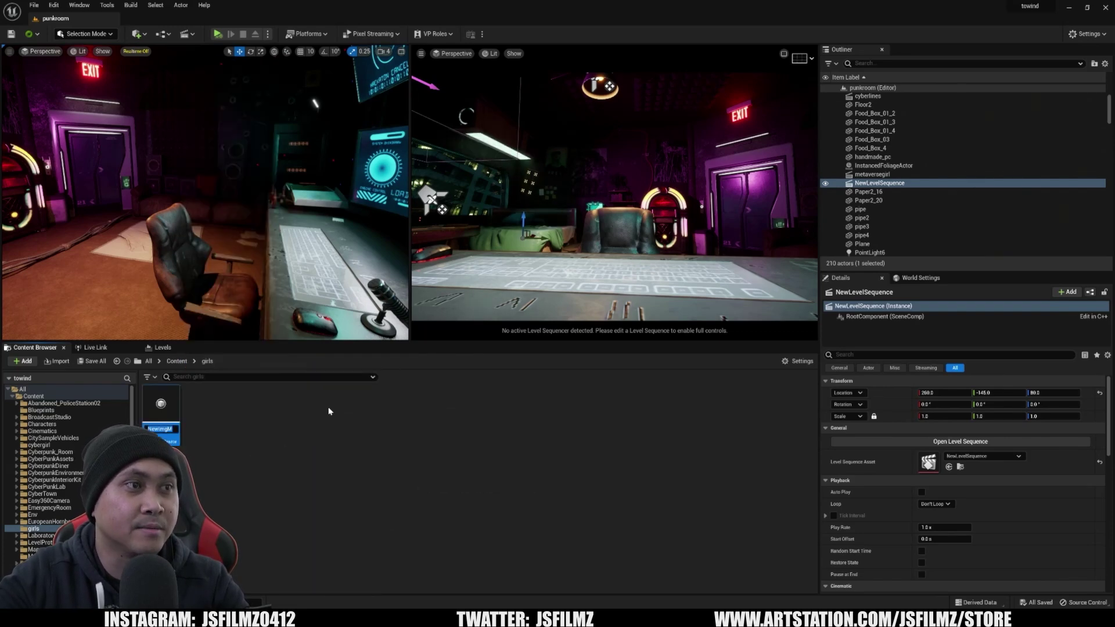
text(girl)
key(Return)
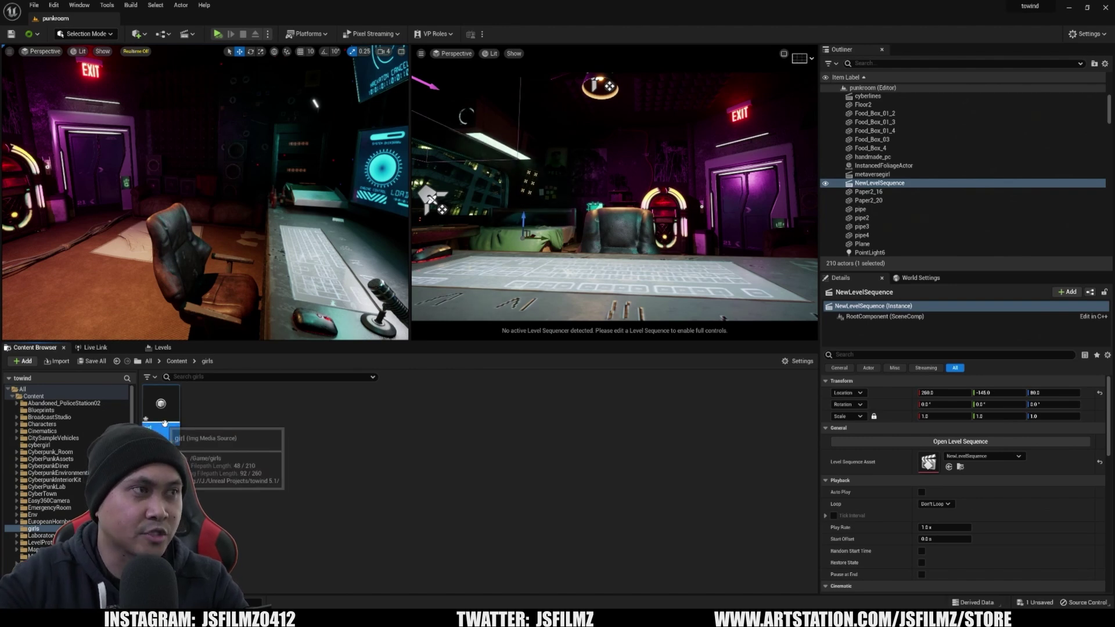
Step: Set the girl media source's frame rate override to 24 fps and its sequence path to the rendered EXR frames in the Desktop's sone folder
double_click(161, 404)
click(491, 217)
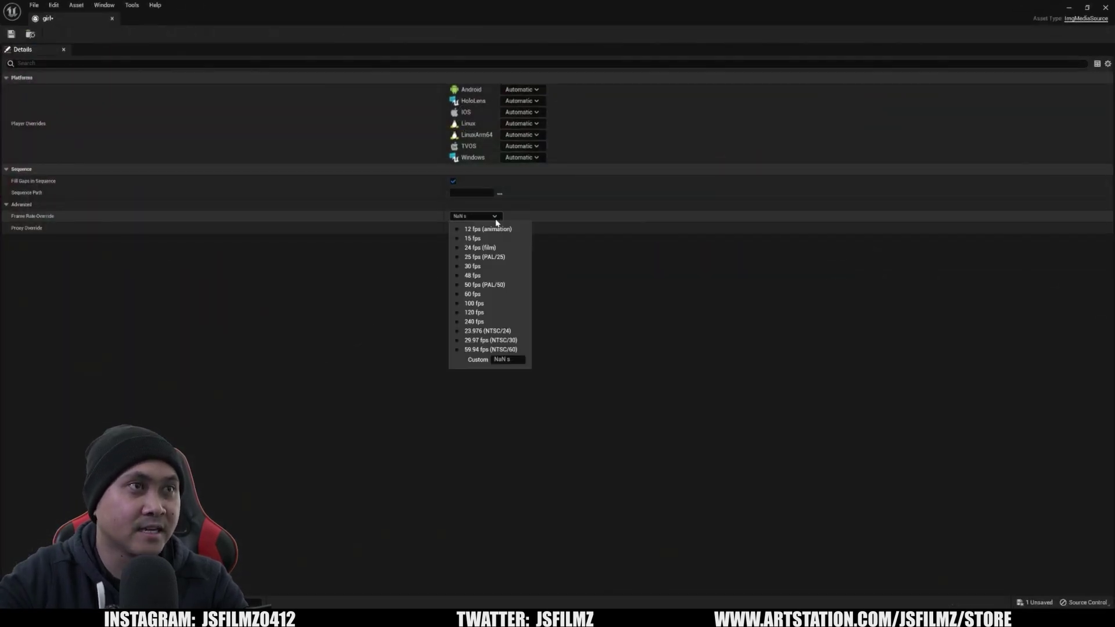
click(473, 247)
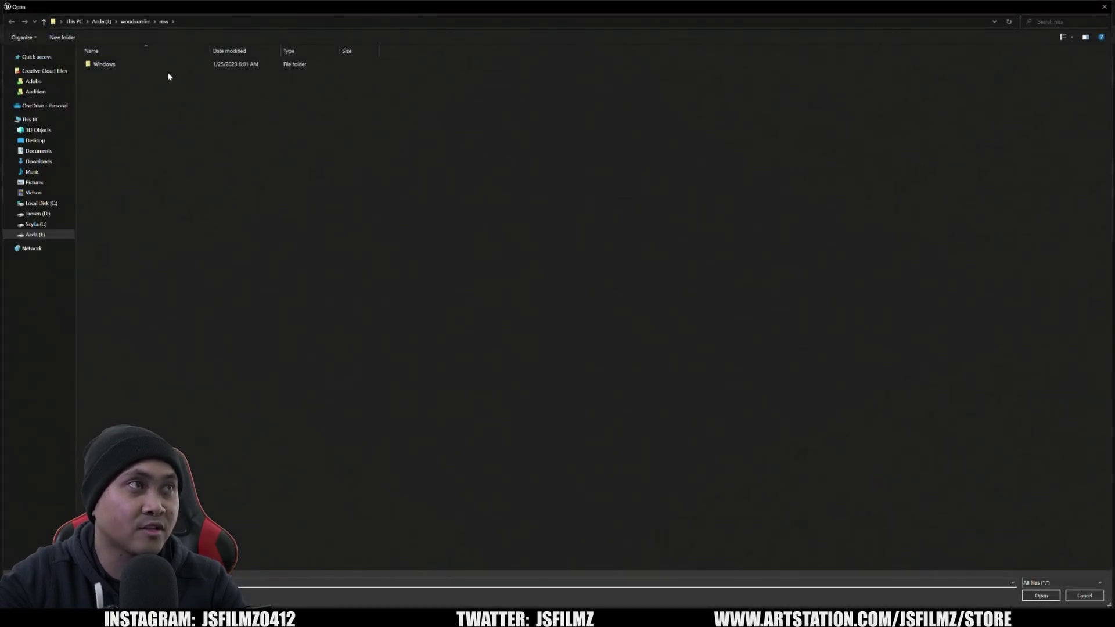
click(34, 140)
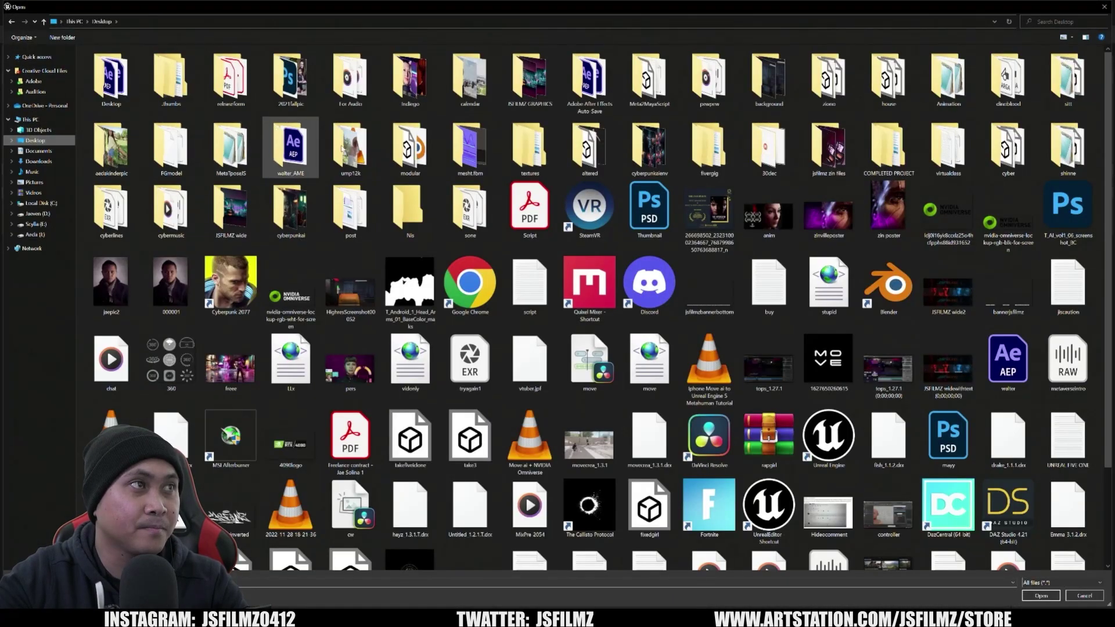
double_click(470, 210)
click(119, 87)
click(1040, 596)
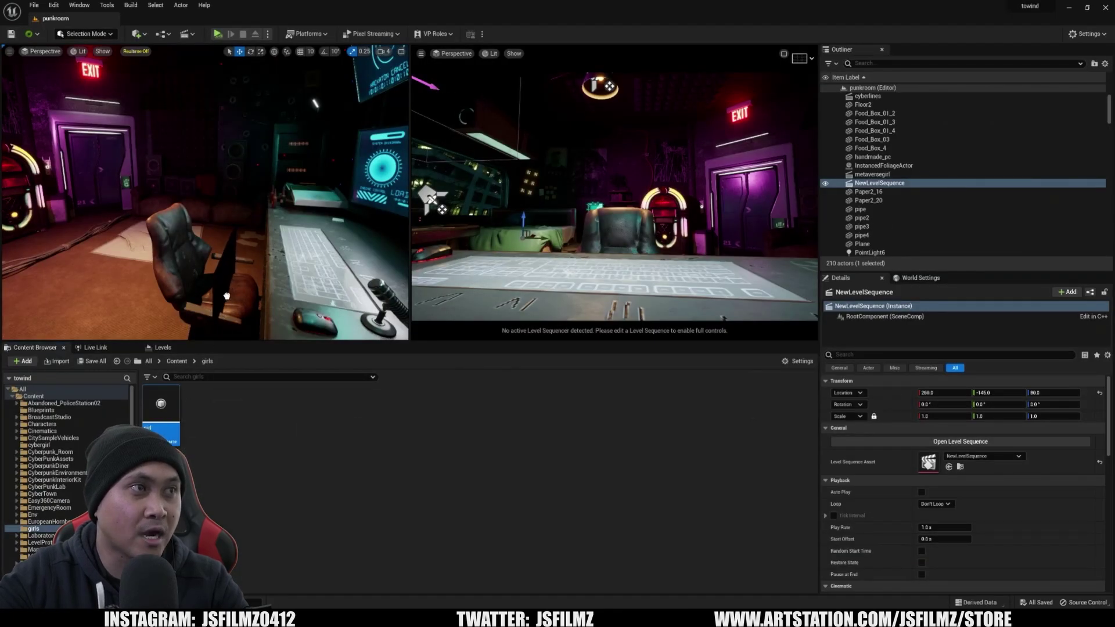
Step: Place the girl media source in the level by the desk chair as a media plate and test its playback in a simulation
drag(226, 296, 227, 284)
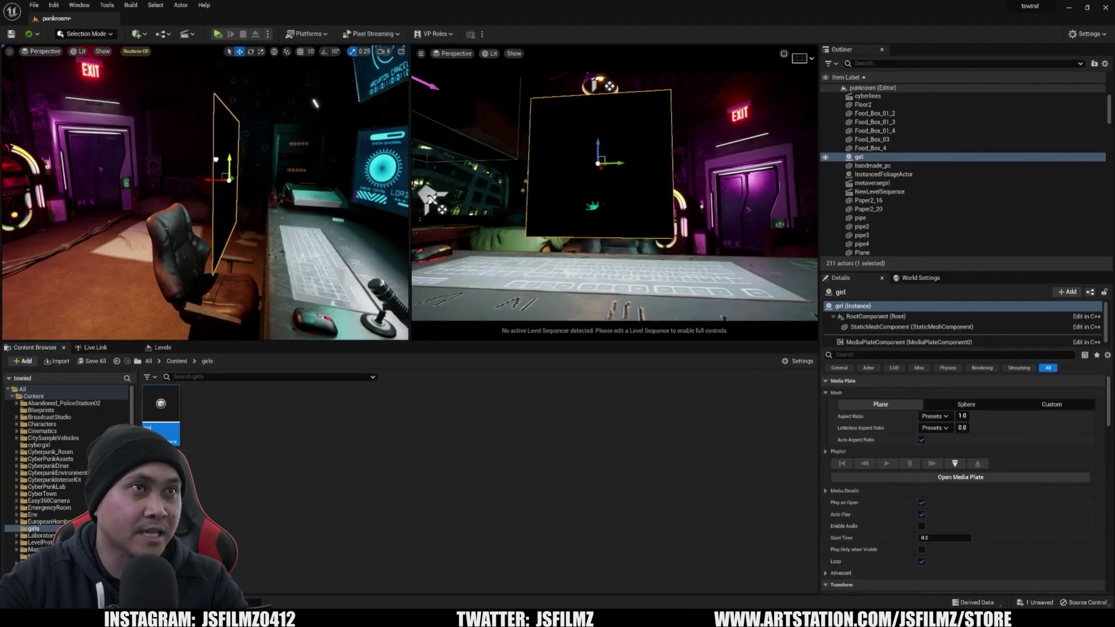
alt+drag(229, 180, 180, 183)
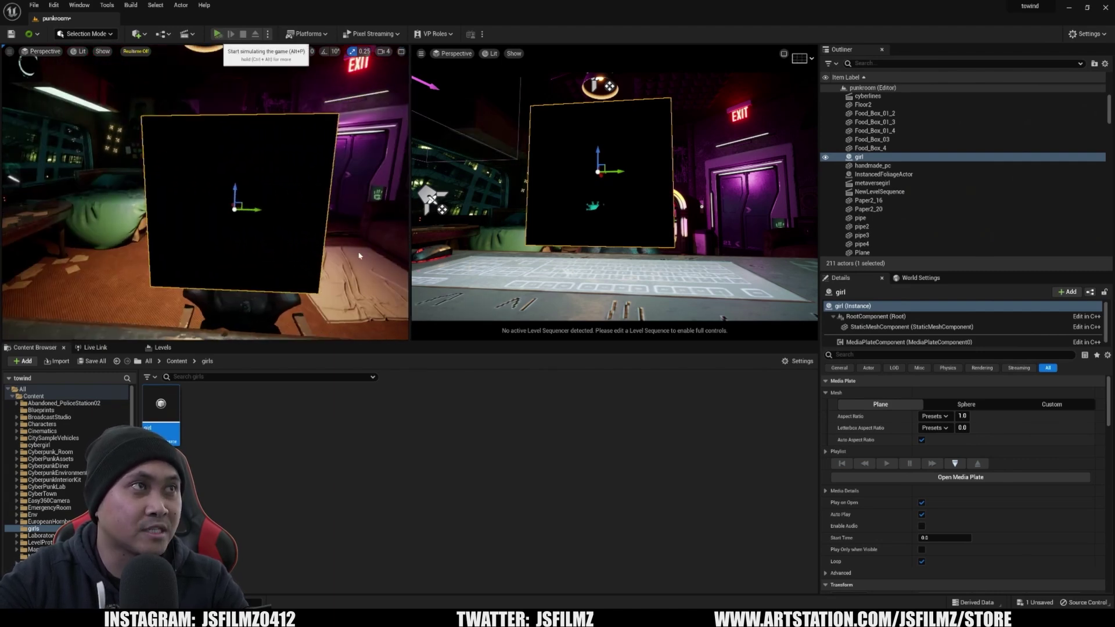
click(217, 34)
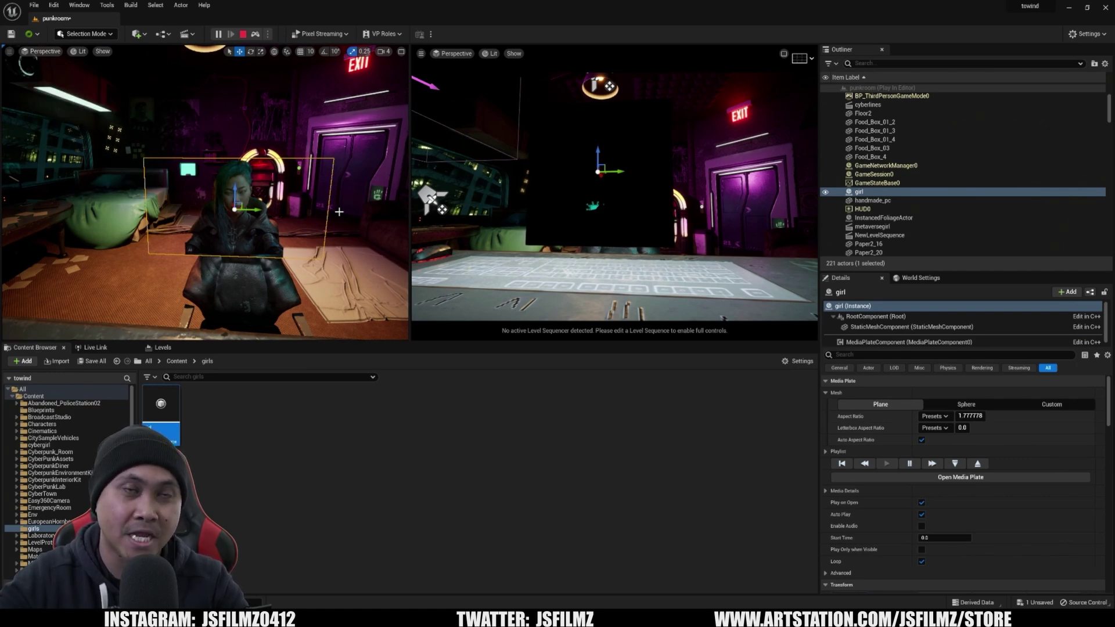
click(243, 34)
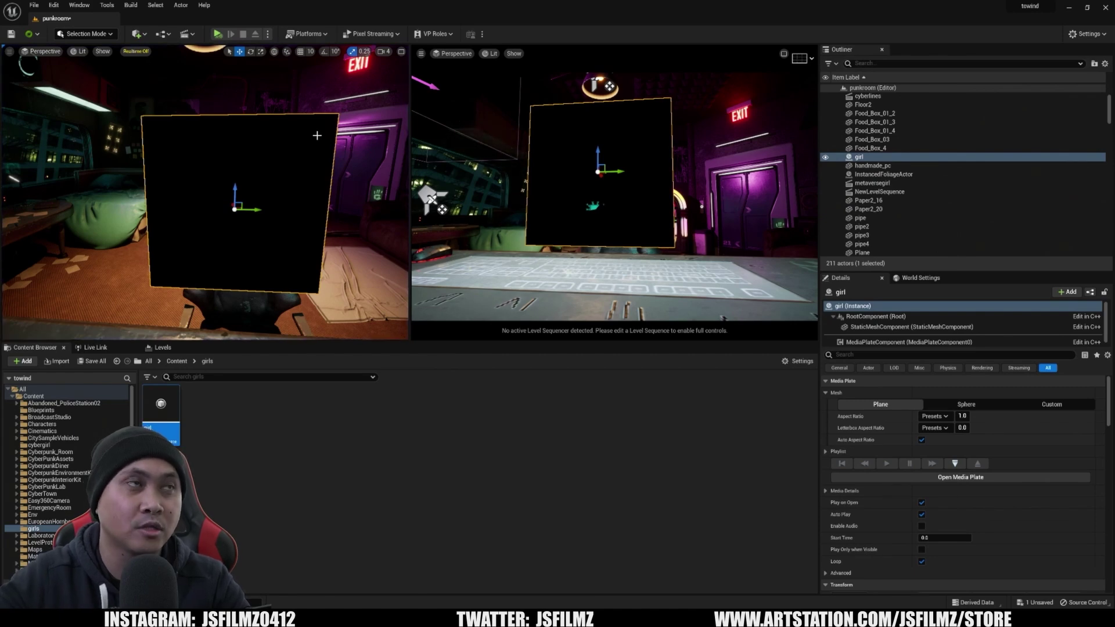
Step: Add a level sequence named girltalk
click(192, 34)
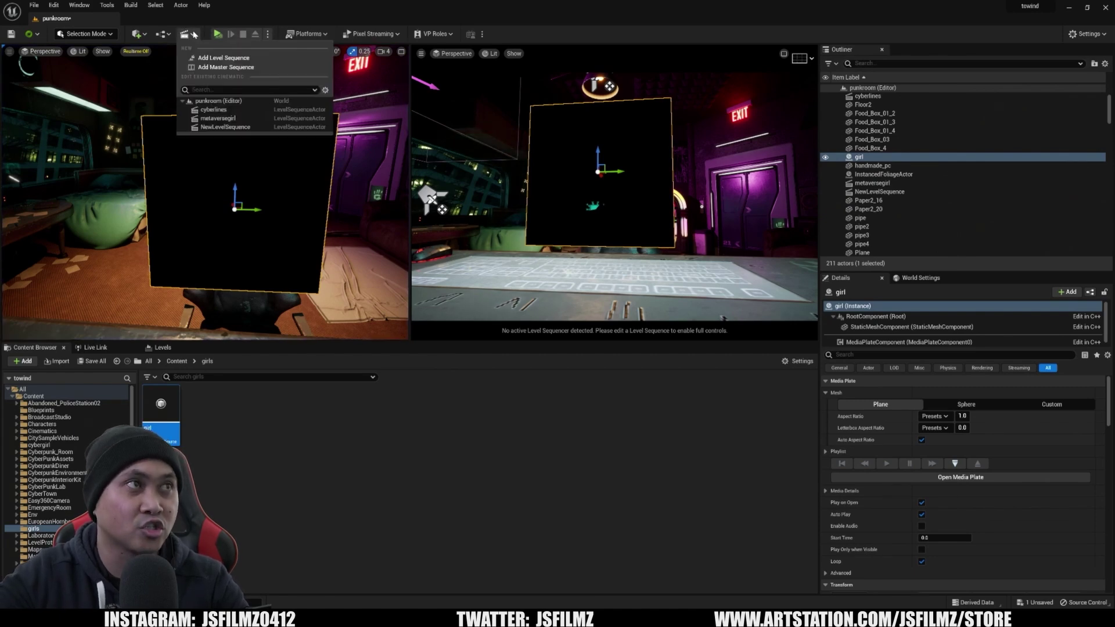
click(224, 54)
text(girltalk)
key(Return)
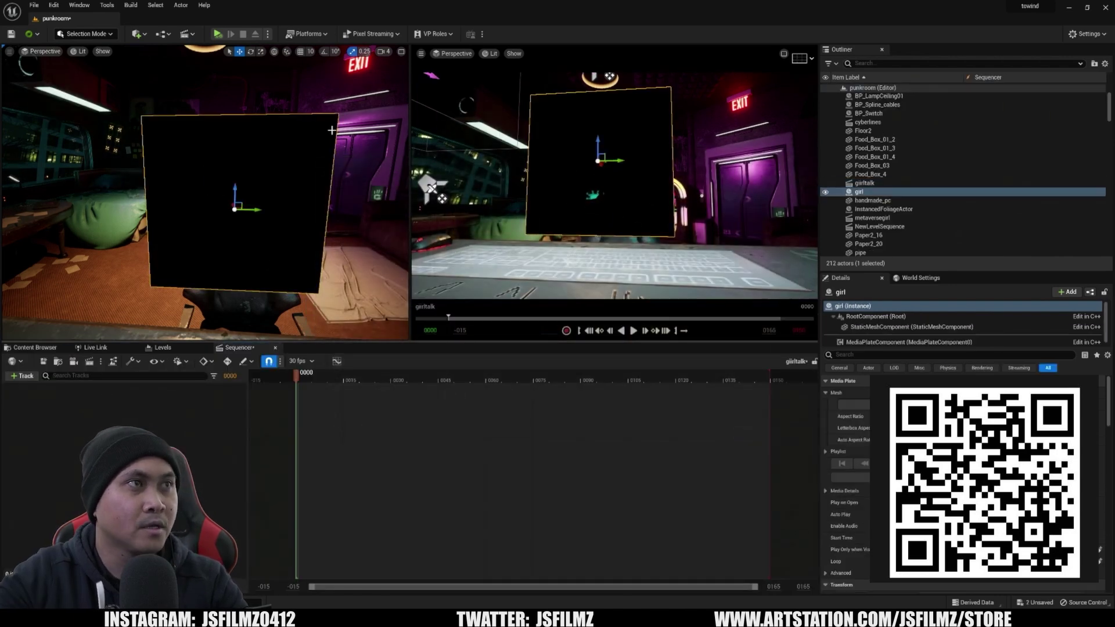
Step: Add the girl media plate to the sequence with its autoplay disabled, and scrub to frame 25 to check the footage
click(22, 375)
mouse_move(31, 392)
click(168, 394)
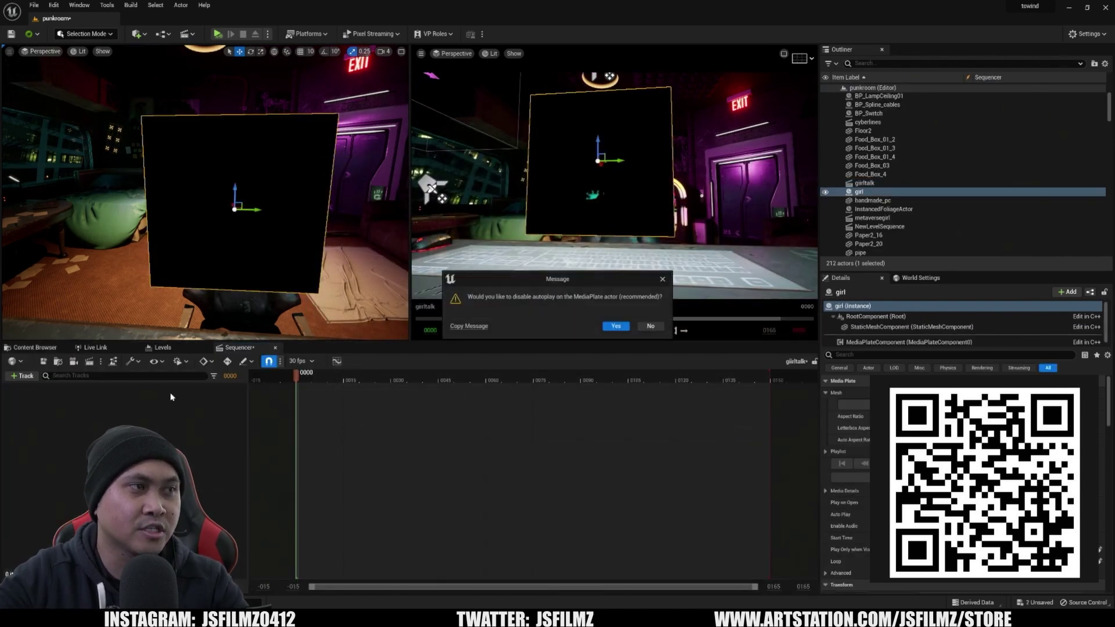
click(611, 326)
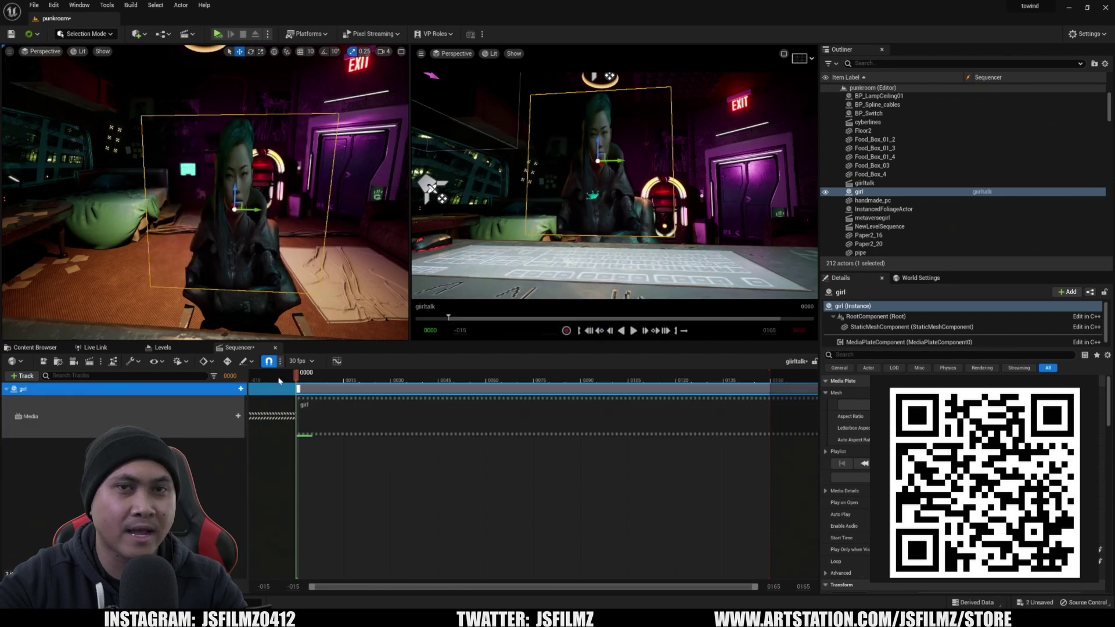
drag(305, 381, 376, 389)
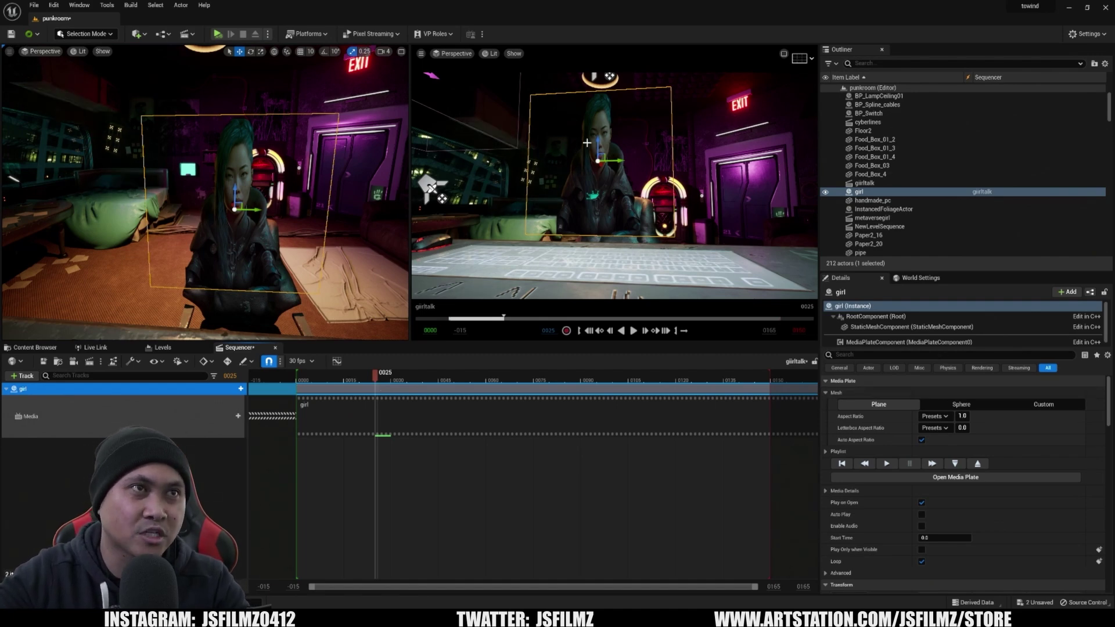
Step: Set the girl media plate's Y scale to 1.78
click(892, 191)
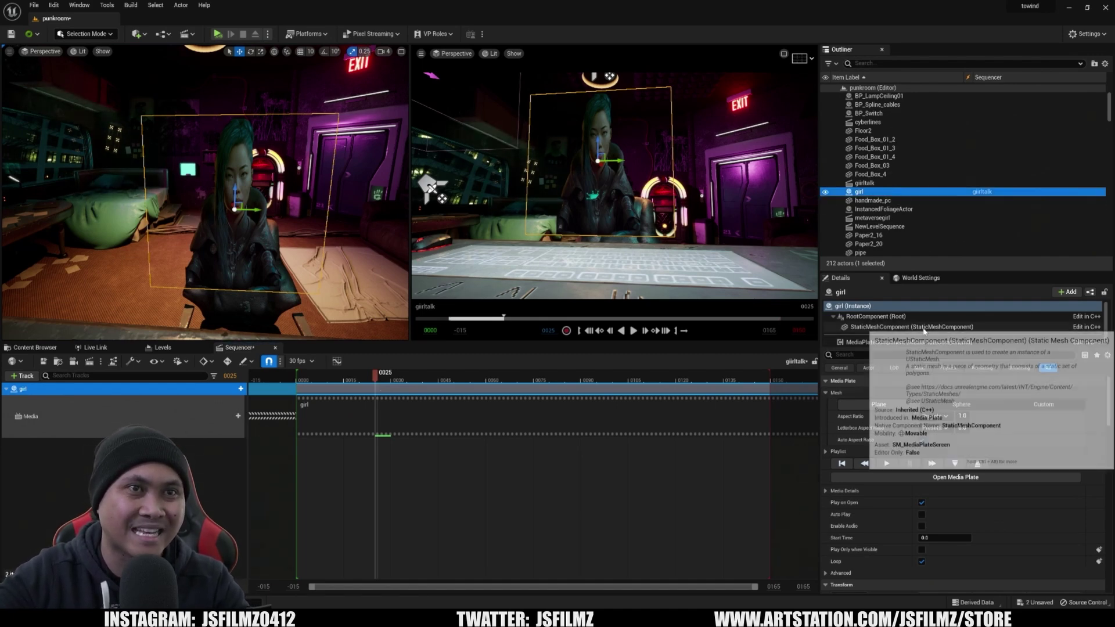
scroll(964, 441, down, 5)
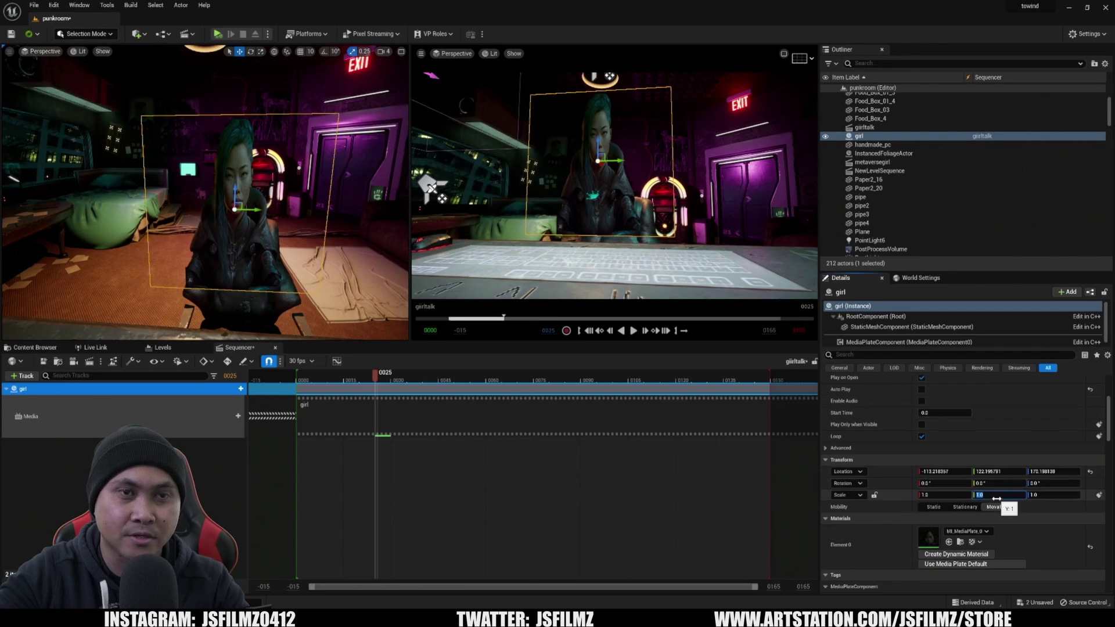
text(.78)
key(Return)
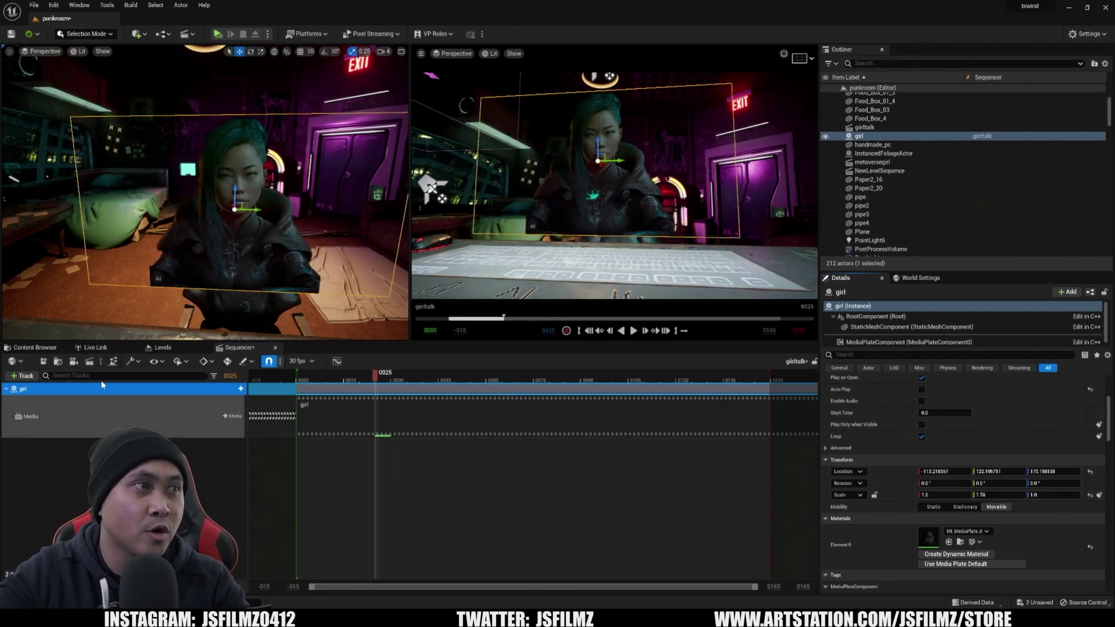
Step: Add a cine camera to the girltalk sequence and reposition the girl media plate by the desk to frame her in the shot
click(74, 361)
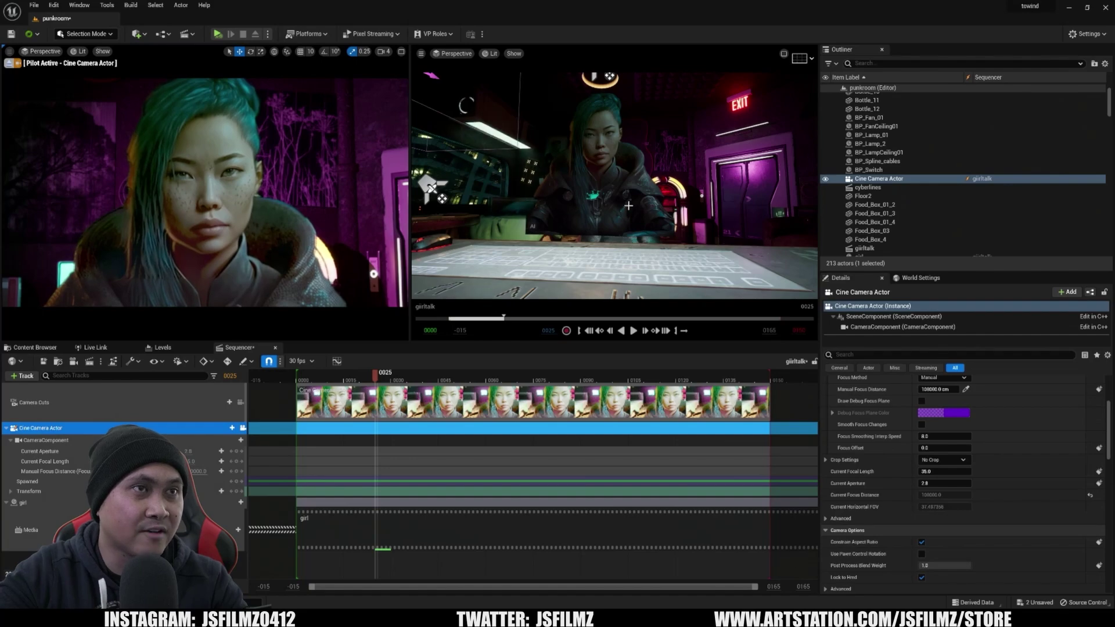
click(605, 201)
alt+drag(604, 210, 651, 217)
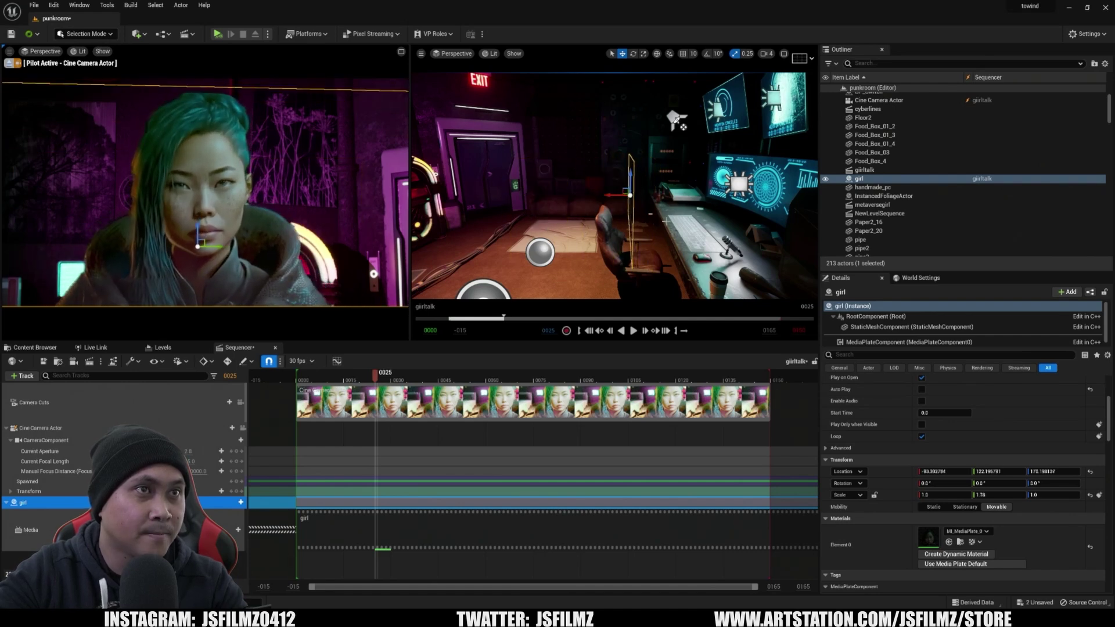
key(f)
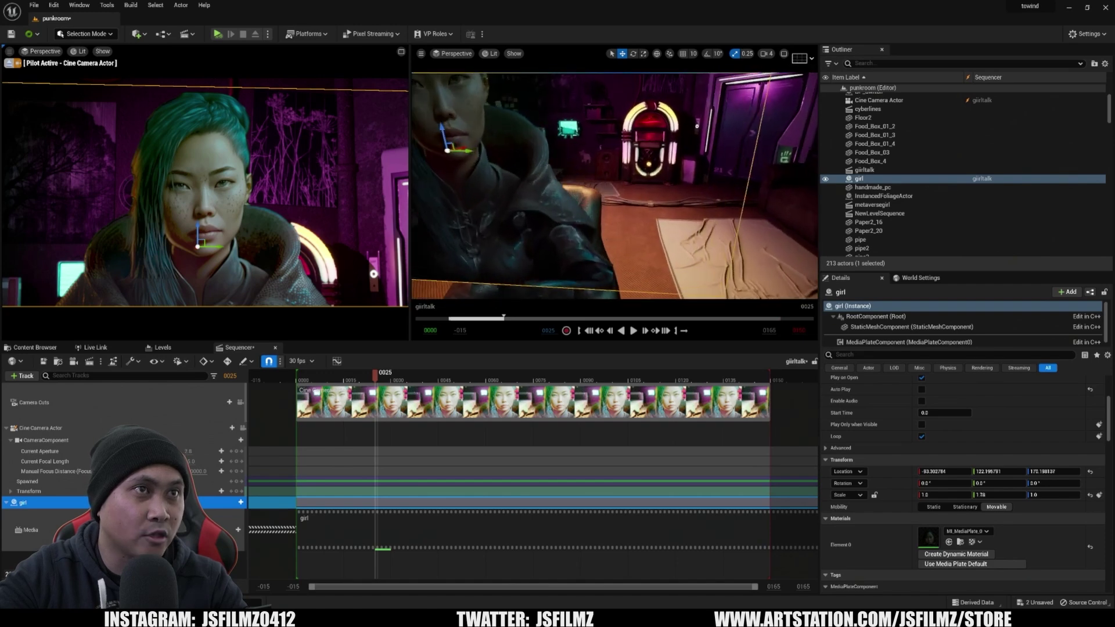
drag(571, 162, 585, 168)
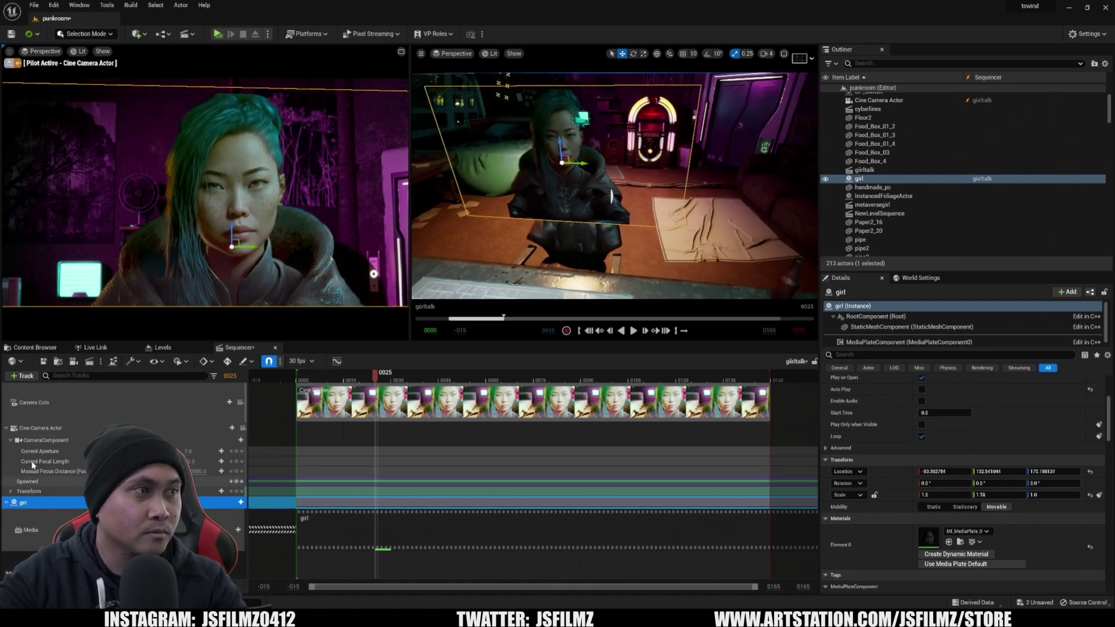
Step: Try a manual focus distance of about 183 cm on the cine camera, briefly switching on the debug focus plane
click(50, 427)
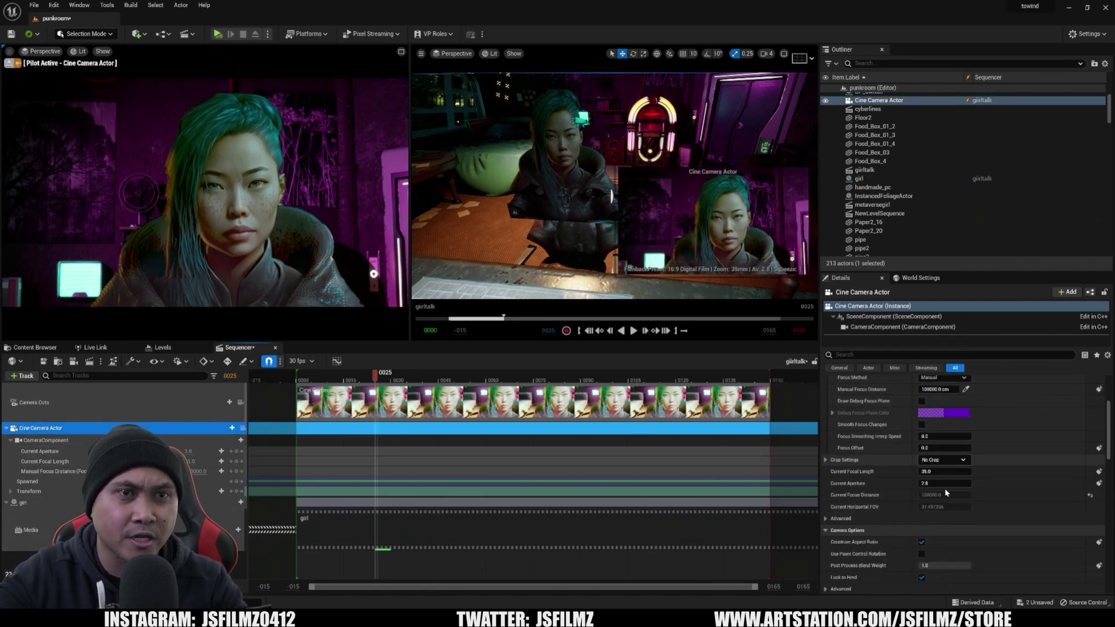
scroll(928, 445, up, 2)
click(922, 443)
drag(937, 430, 924, 431)
click(921, 443)
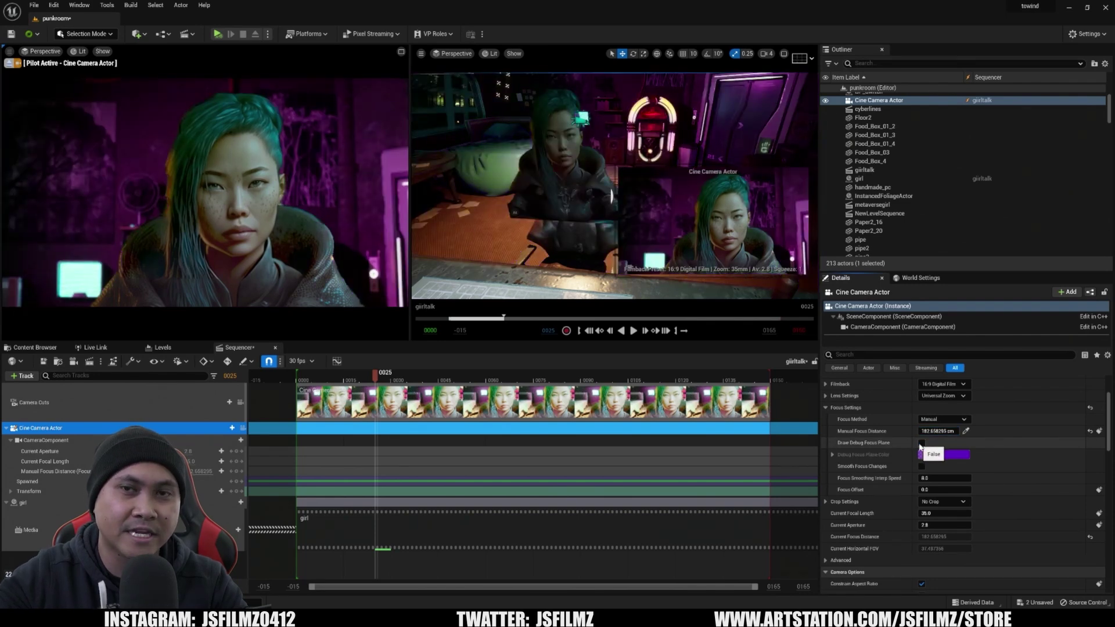
Step: Open the girl media plate's material instance and its parent material, M_MediaPlate
click(610, 198)
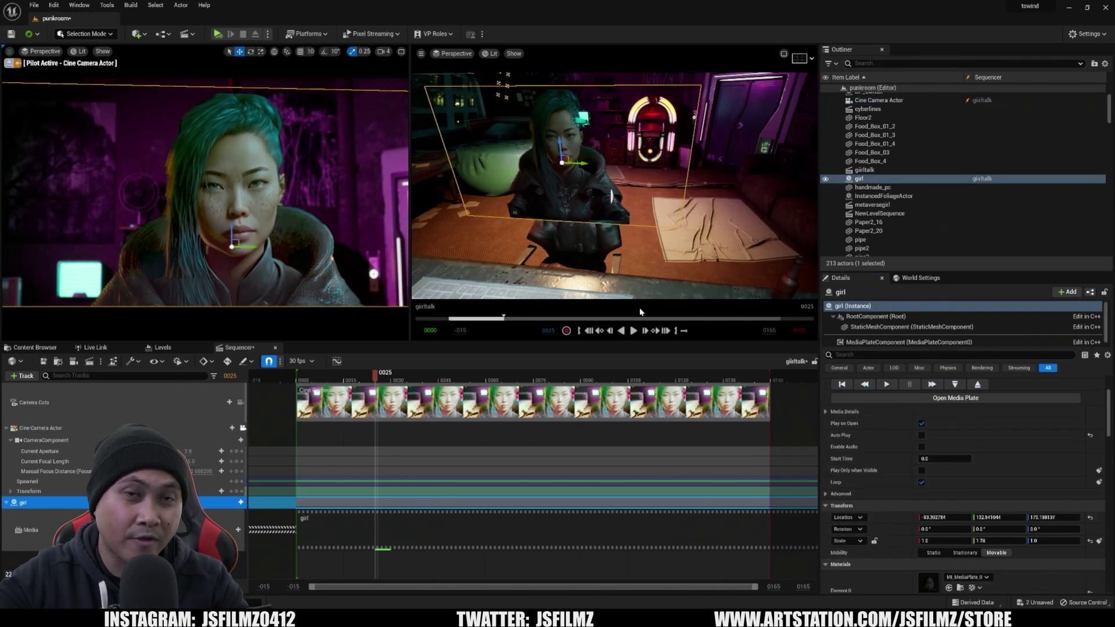
scroll(1015, 504, down, 3)
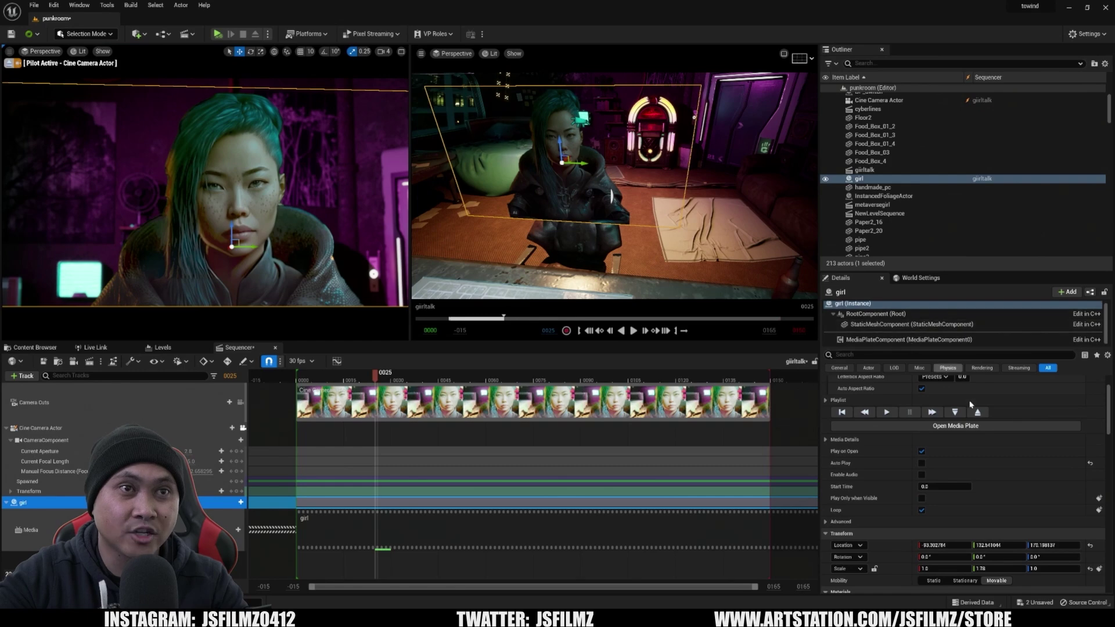
double_click(928, 498)
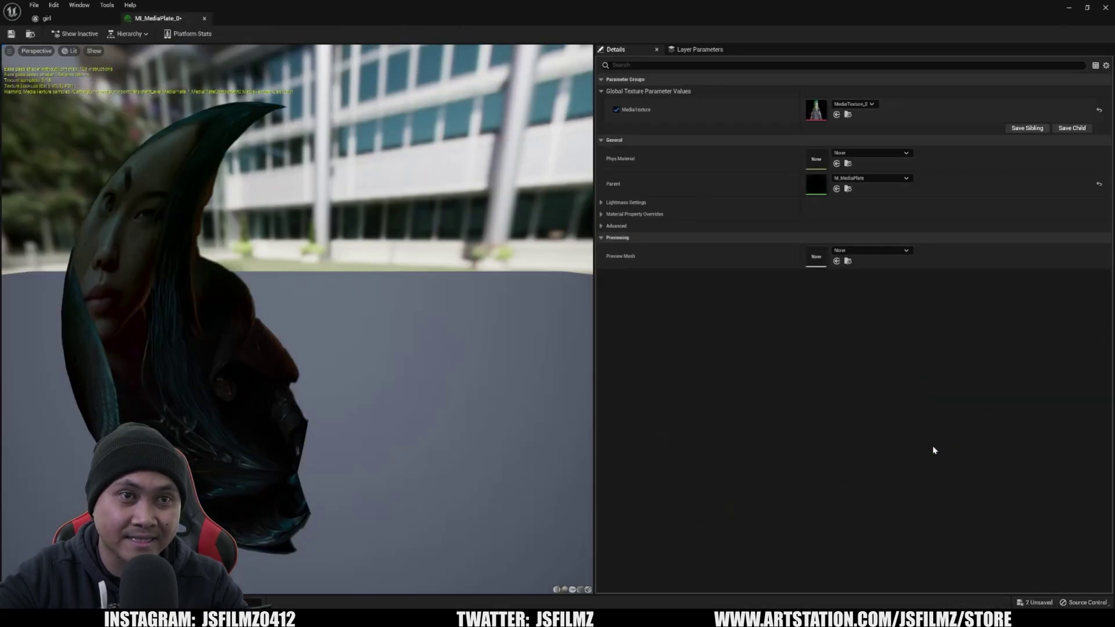
click(129, 34)
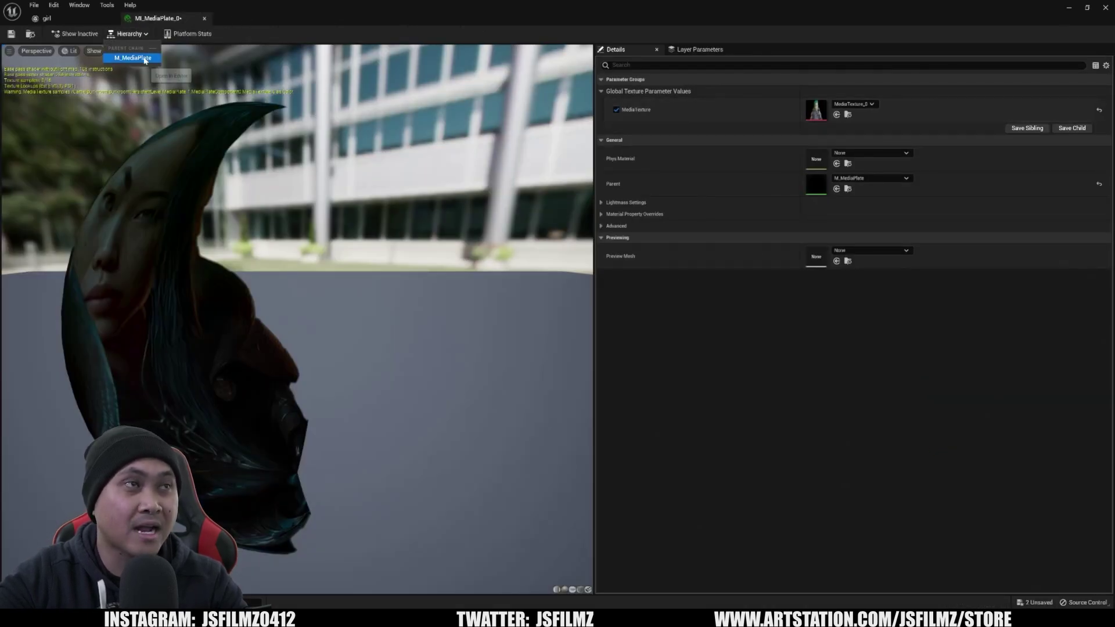
click(140, 58)
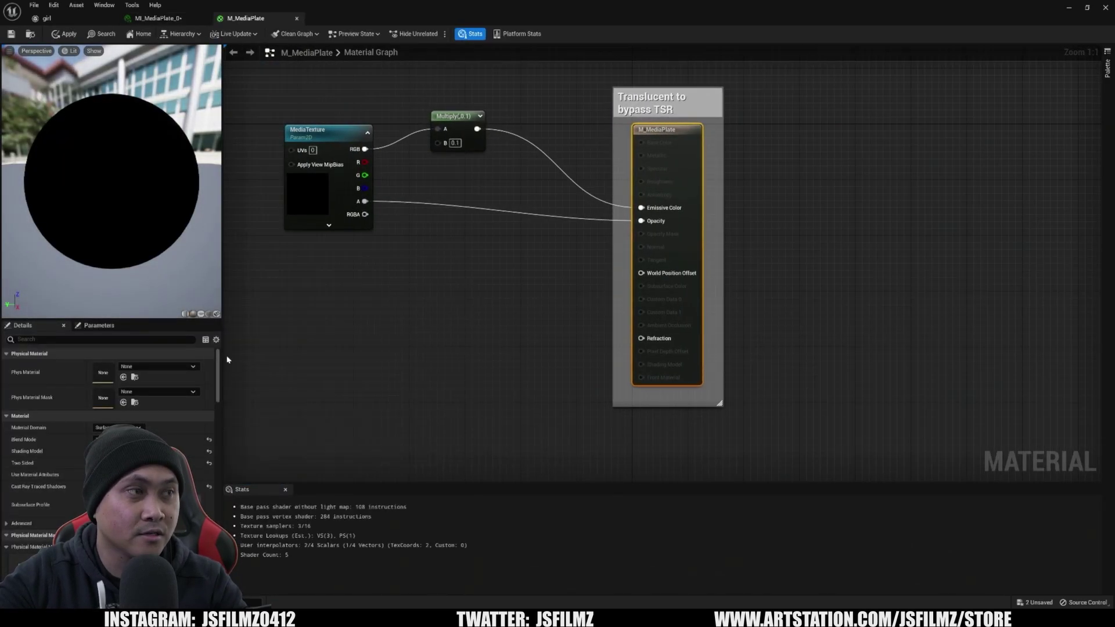
Step: Set the M_MediaPlate material's translucency pass to Before DOF, then apply and save the material
click(72, 340)
text(dof)
click(117, 377)
click(124, 386)
click(68, 39)
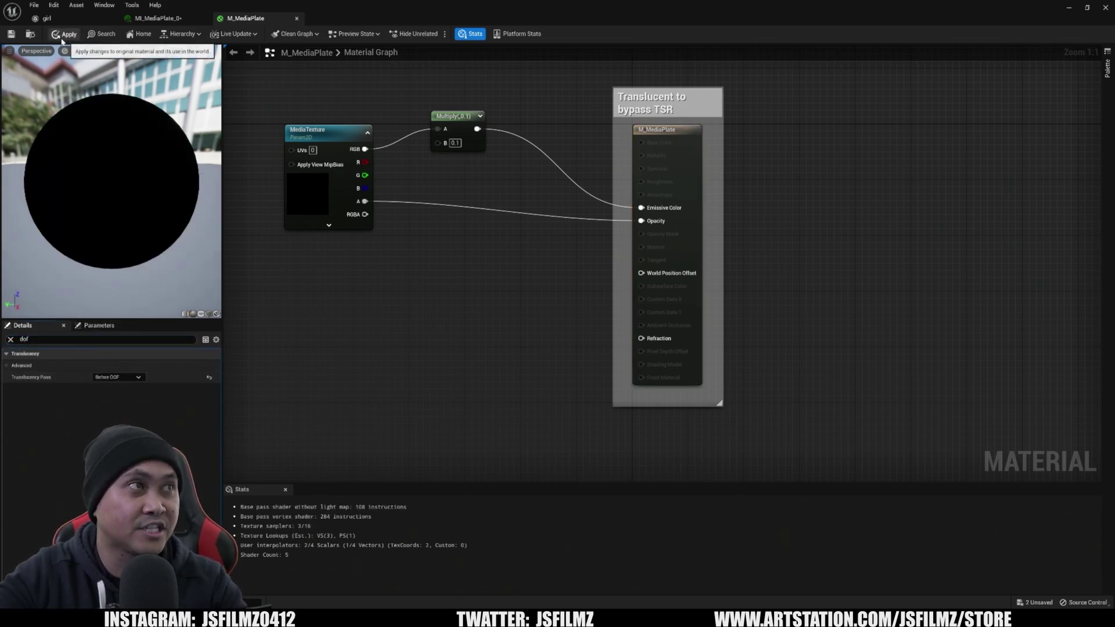
key(ctrl+s)
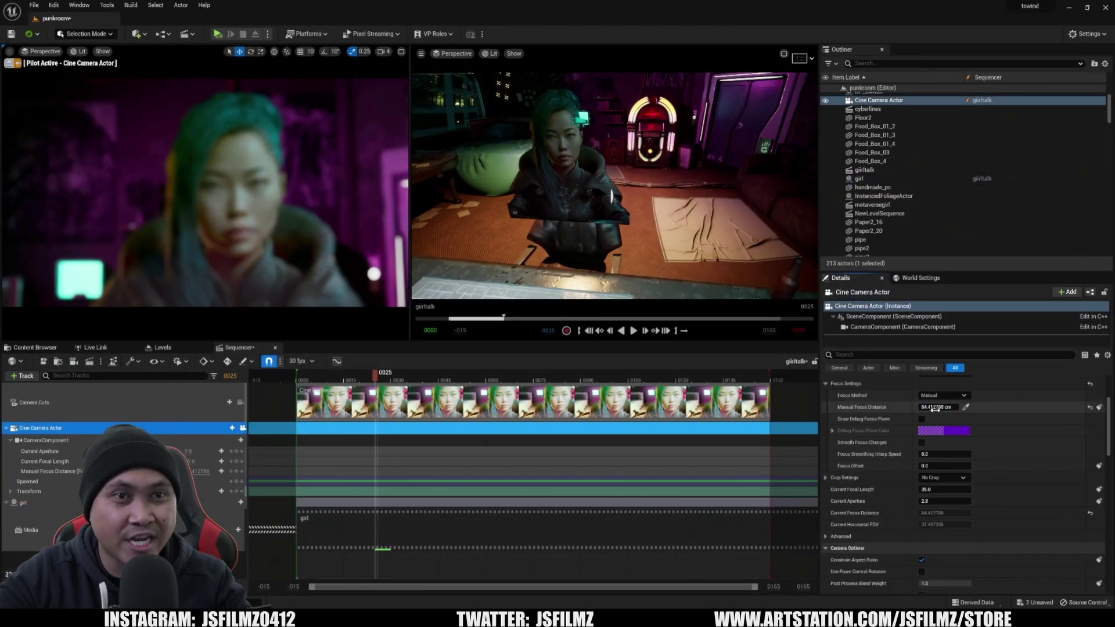
Step: Adjust the cine camera's manual focus distance to about 341 cm and move the playhead to frame 61
drag(935, 409, 905, 409)
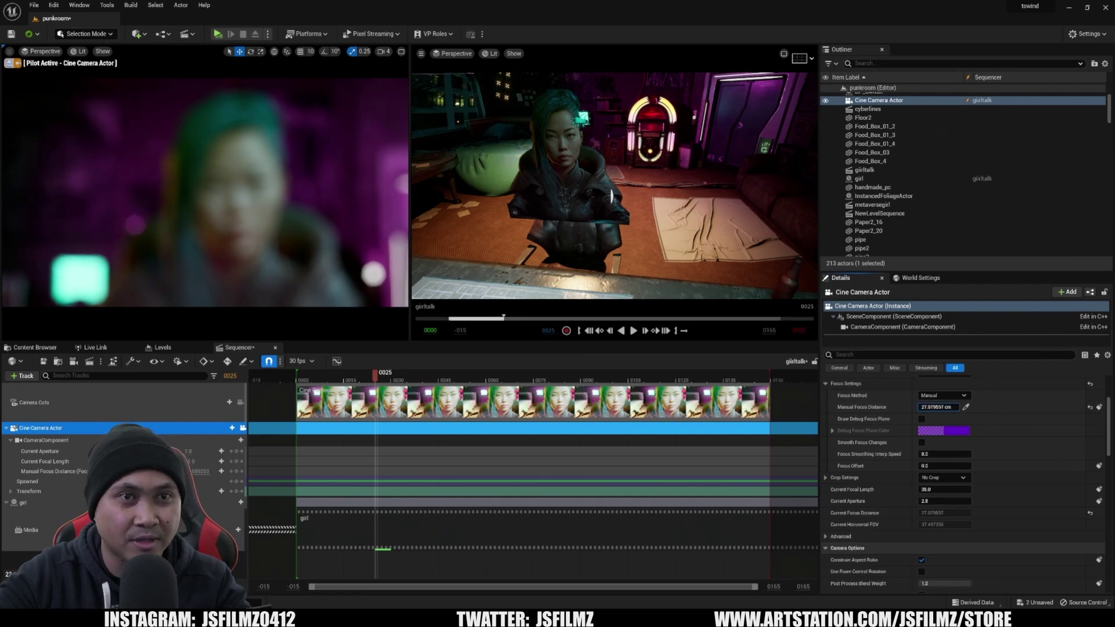
click(489, 376)
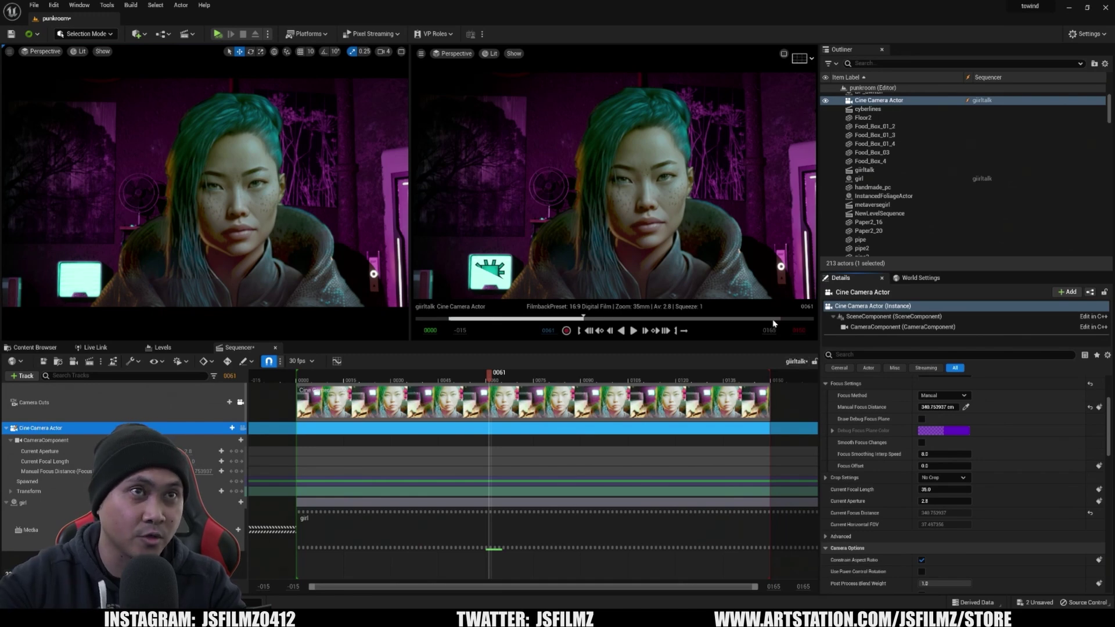
Step: Reopen the girl media plate's material instance and locate its parent material in the Media Plate Content folder
click(599, 223)
scroll(934, 523, down, 5)
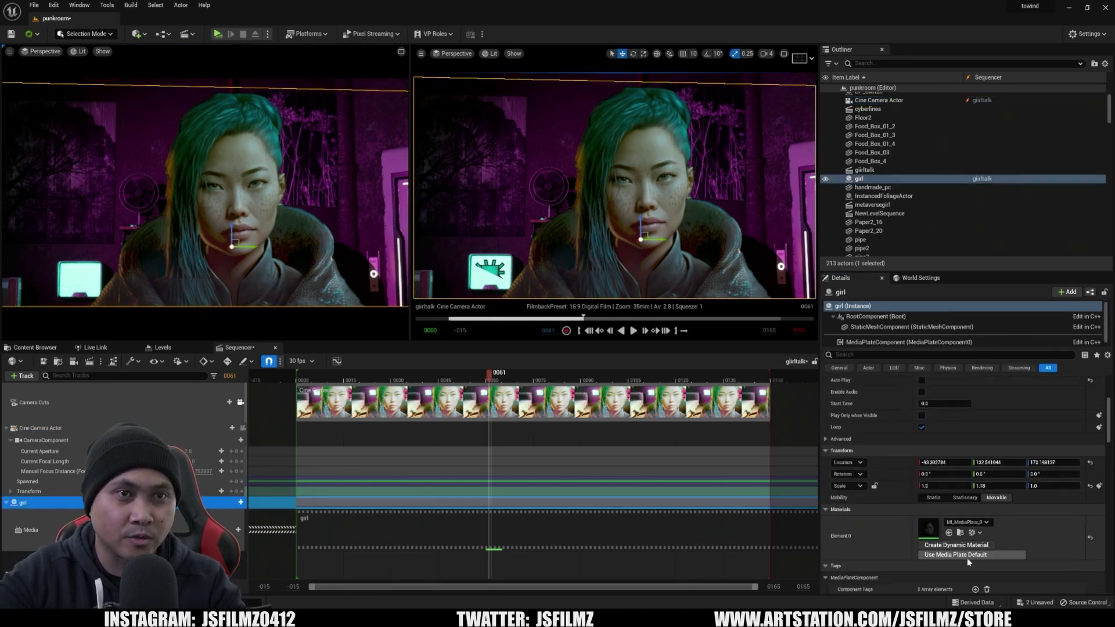
double_click(930, 502)
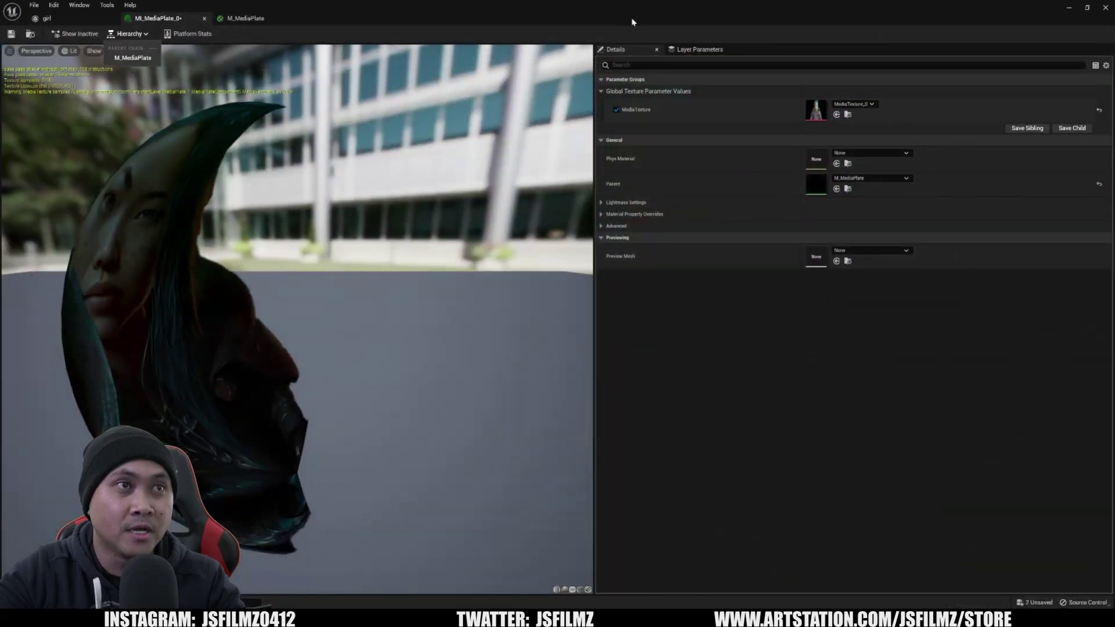
click(847, 189)
click(1069, 9)
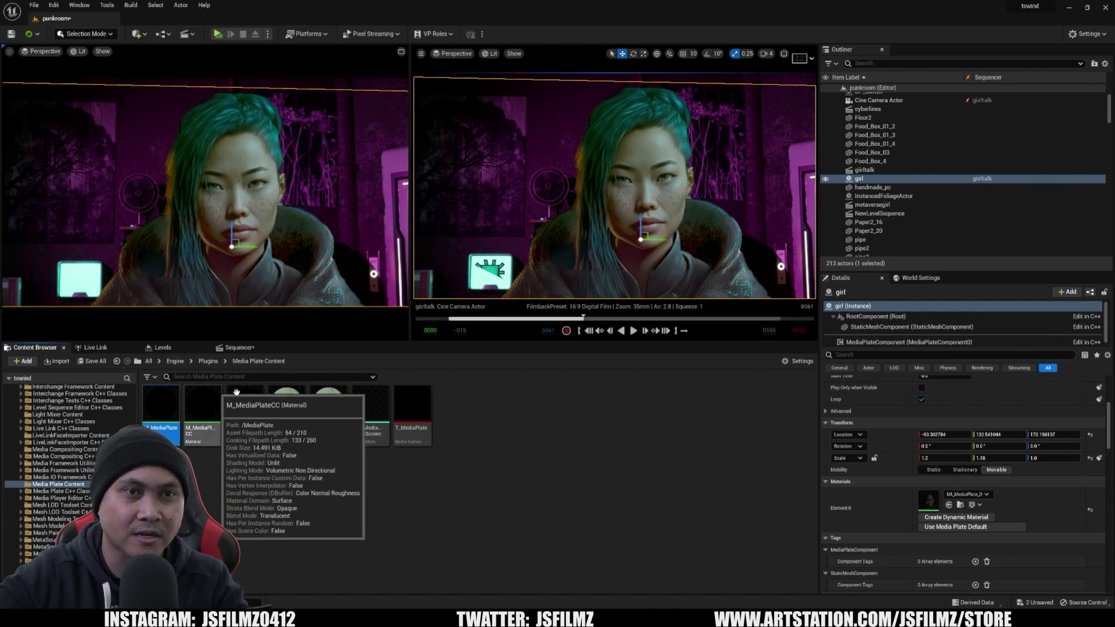
Step: Assign M_MediaPlateCC as the parent of the girl's material instance and save the instance
double_click(928, 499)
double_click(542, 7)
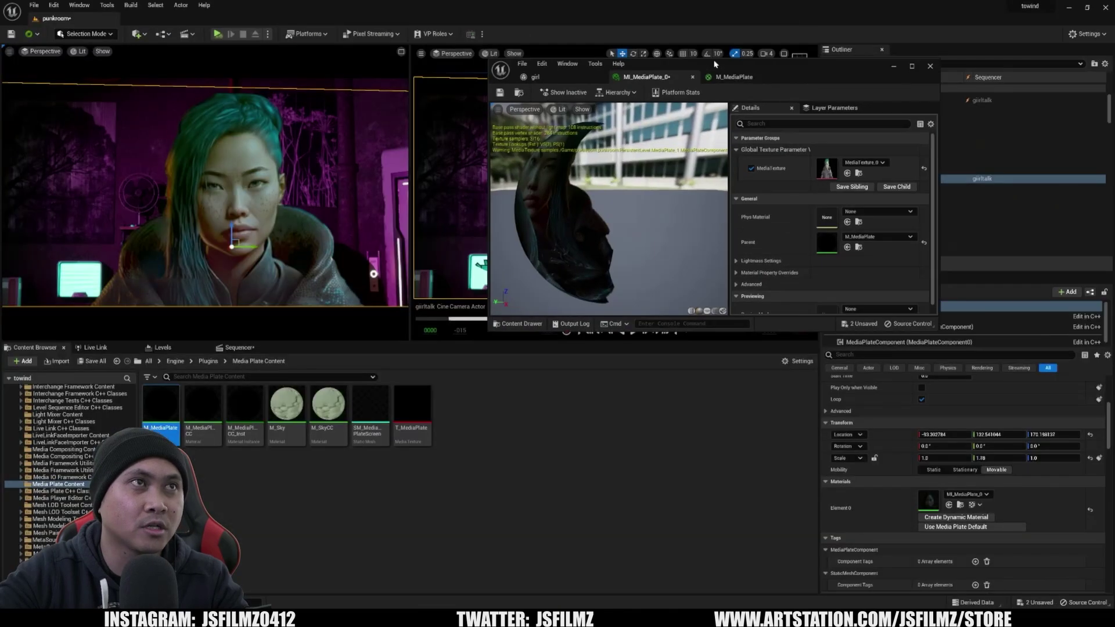
mouse_move(209, 416)
mouse_down()
mouse_move(964, 293)
mouse_move(829, 297)
mouse_move(829, 246)
mouse_up()
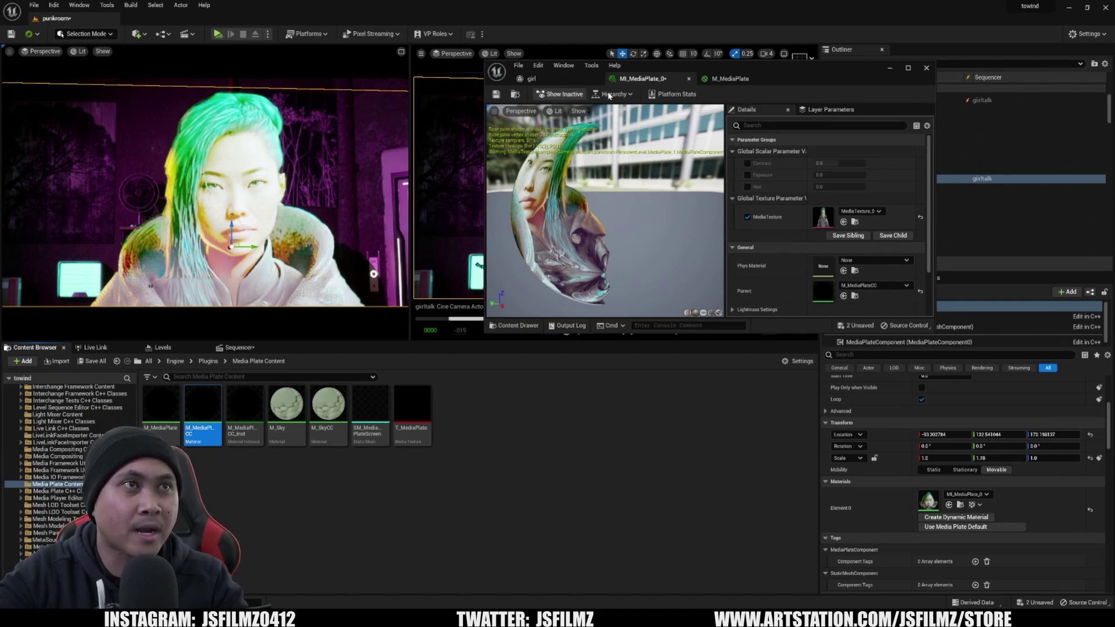
click(496, 94)
Step: Enable the Contrast, Exposure and Hue overrides on the material instance and set Exposure to -3
click(748, 163)
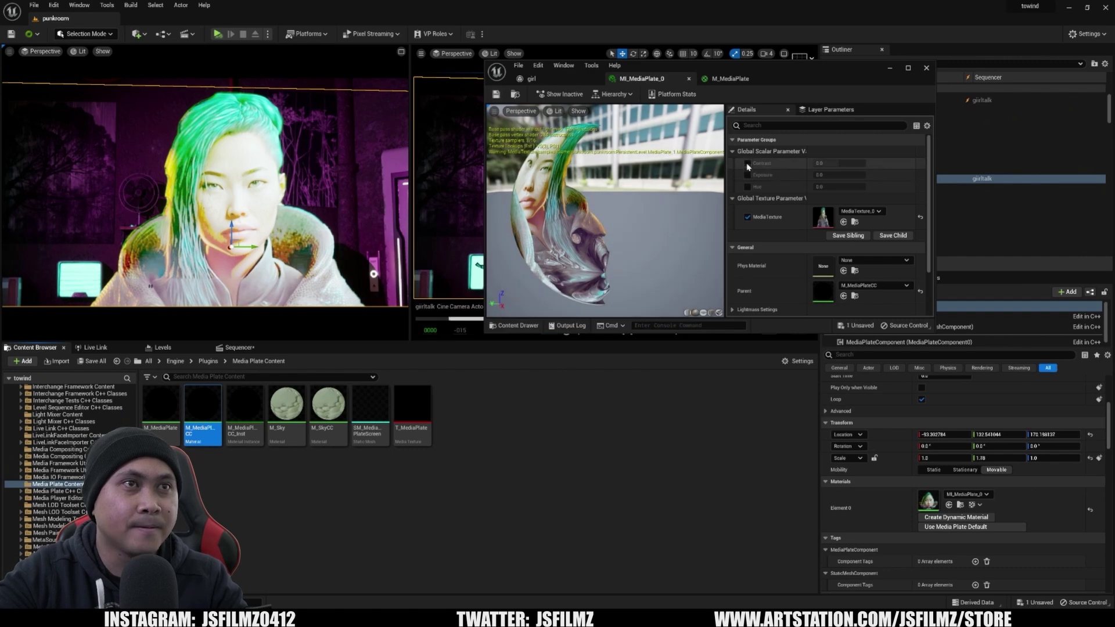
click(748, 187)
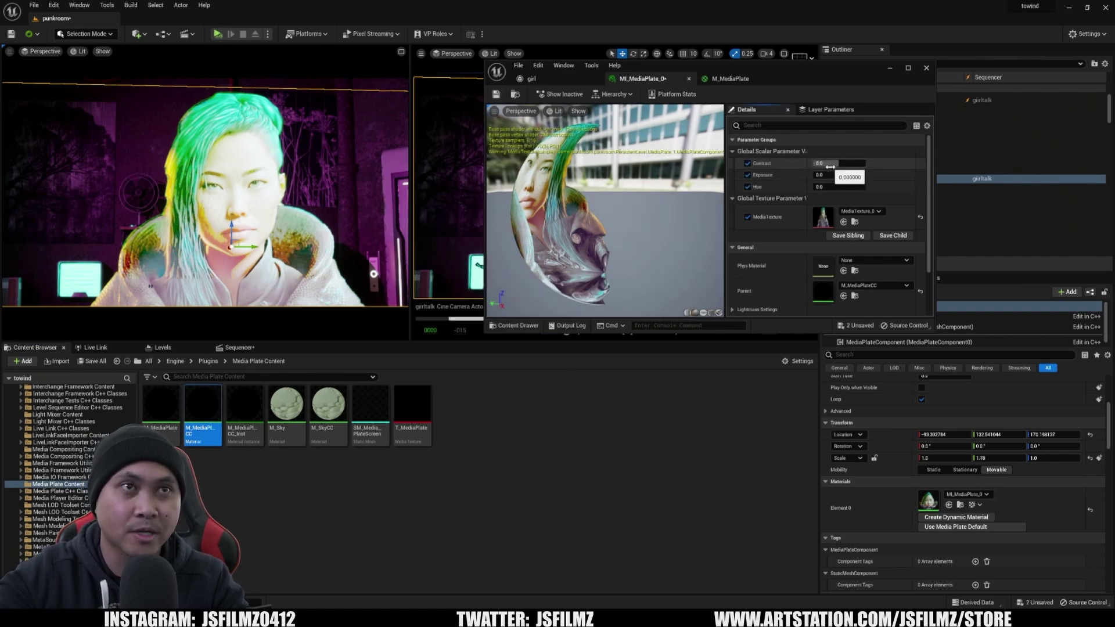
mouse_move(830, 174)
mouse_down()
mouse_move(810, 175)
mouse_move(845, 174)
mouse_up()
click(844, 175)
text(-3)
key(Return)
Step: Undo a trial hue shift on the material instance, fine-tune its Exposure to about -3.59 and save it
drag(824, 186, 848, 187)
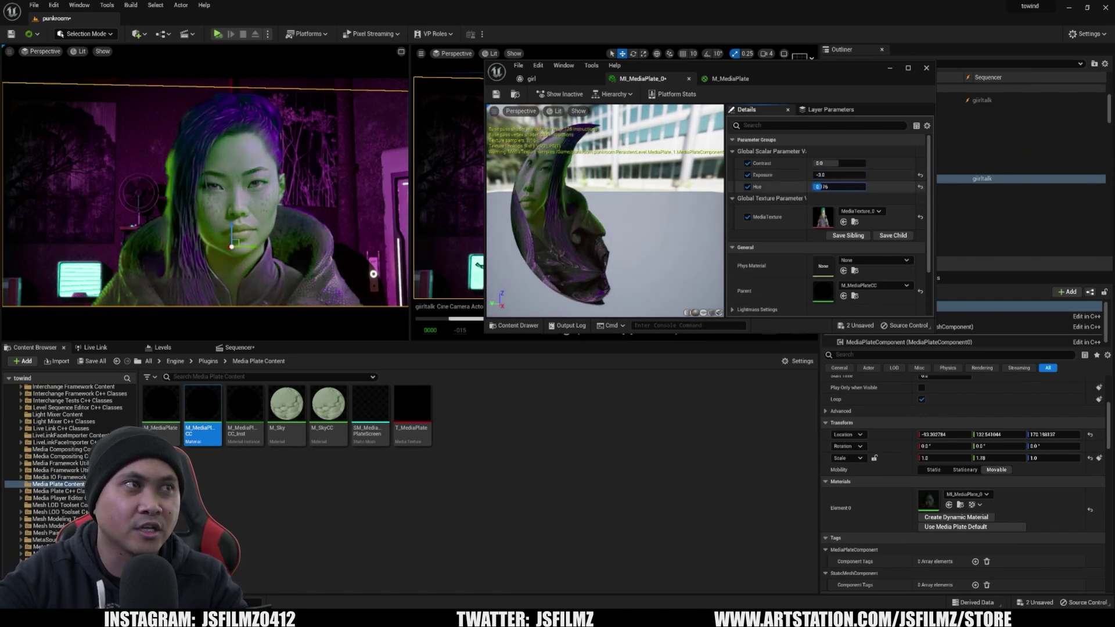
key(ctrl+z)
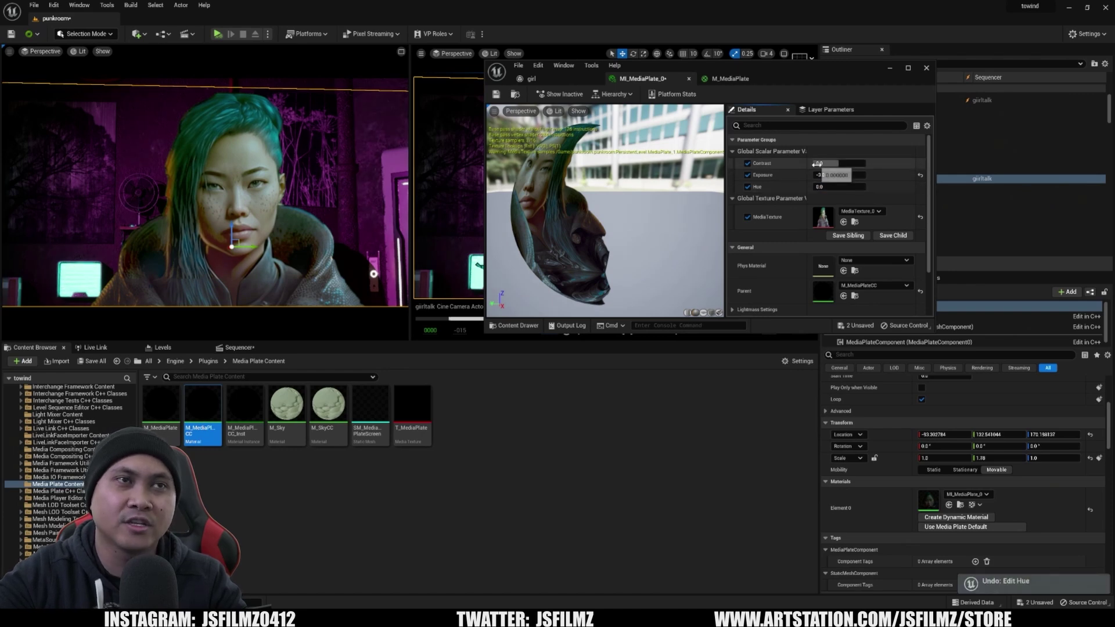
drag(824, 175, 820, 175)
key(ctrl+s)
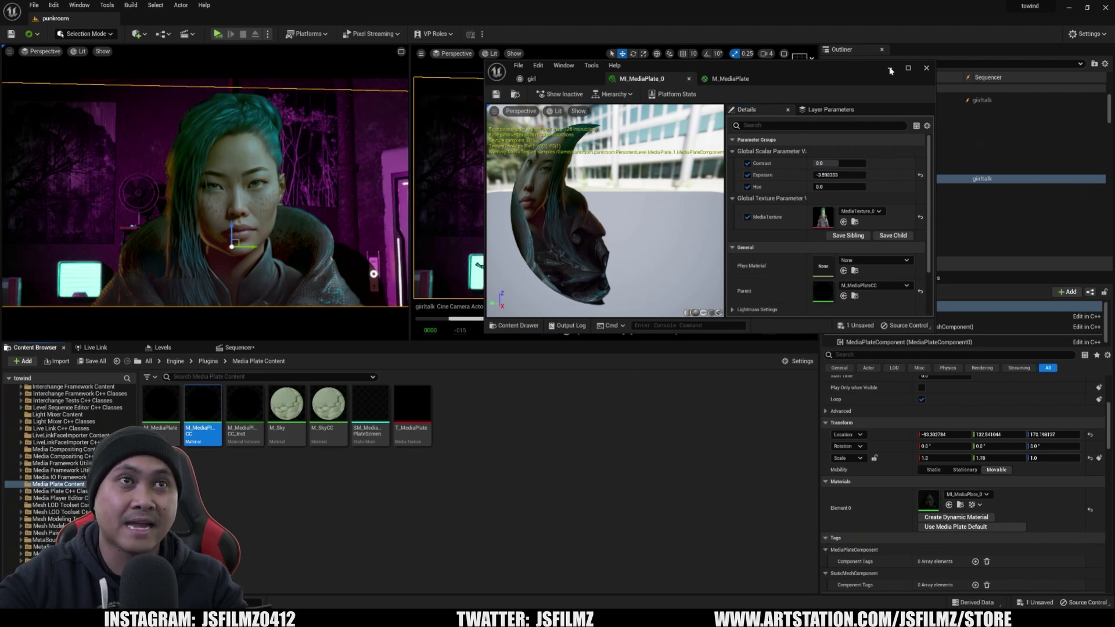
click(891, 68)
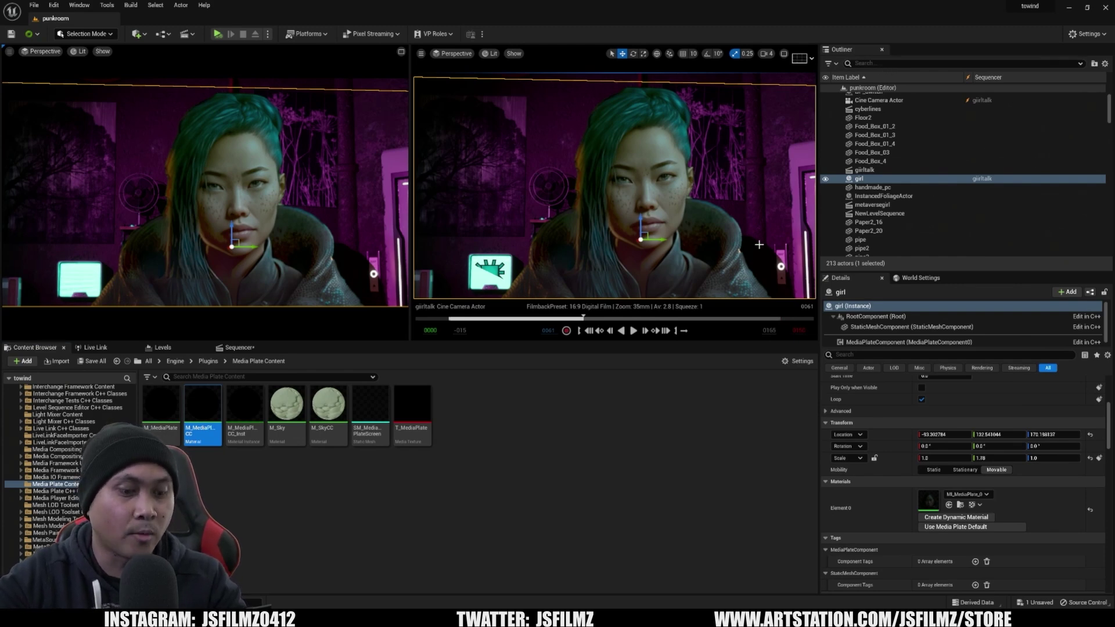
Step: Play back the girltalk sequence in game view to check the talking footage
key(g)
click(238, 347)
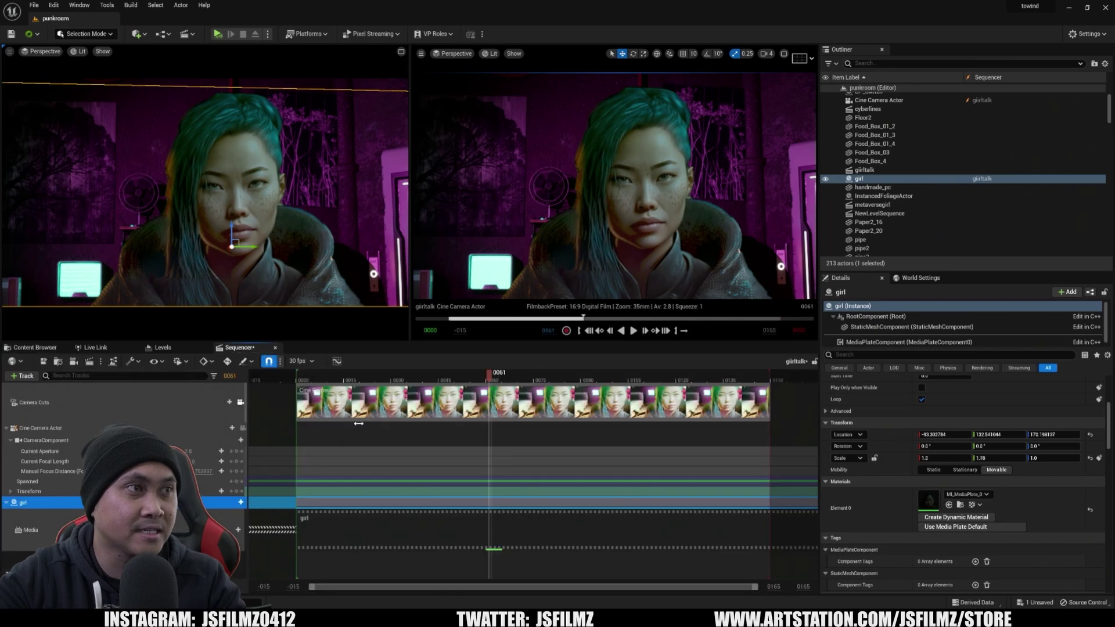
click(316, 382)
key(space)
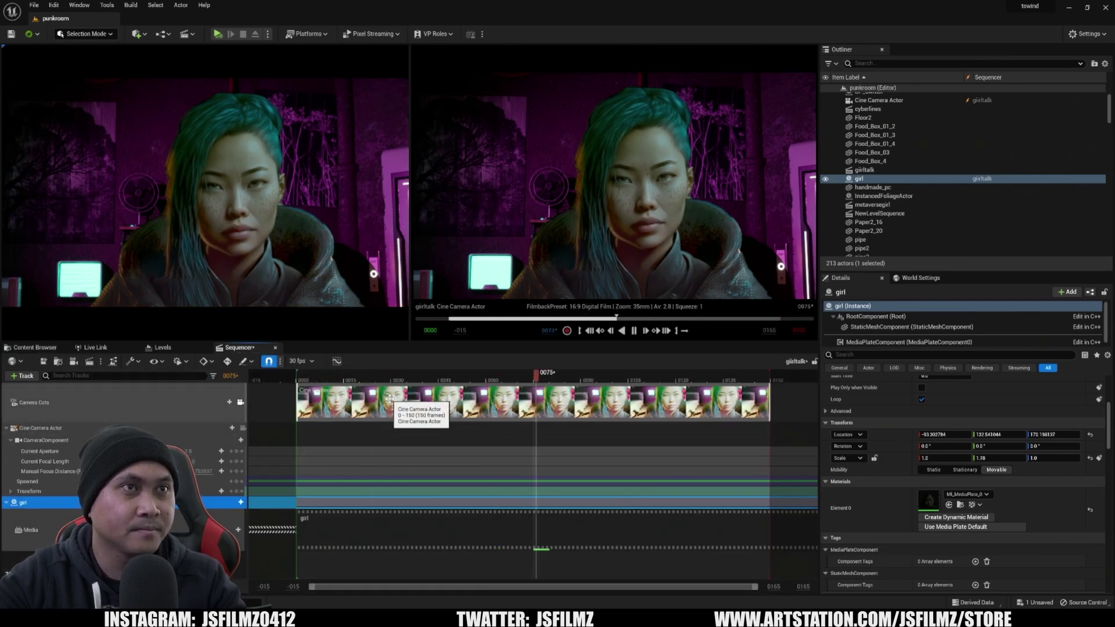
key(space)
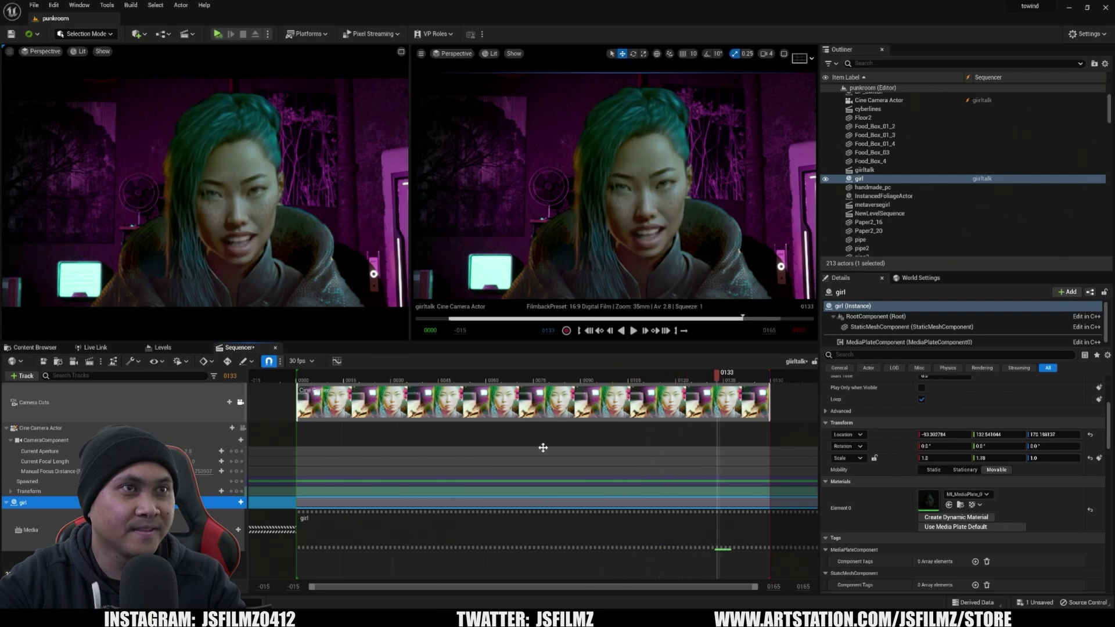
Step: Extend the sequence's playback range and camera cut to the end of the girl media clip, and play the longer shot
ctrl+scroll(691, 422, down, 8)
right_drag(691, 421, 564, 386)
click(471, 377)
drag(491, 377, 684, 381)
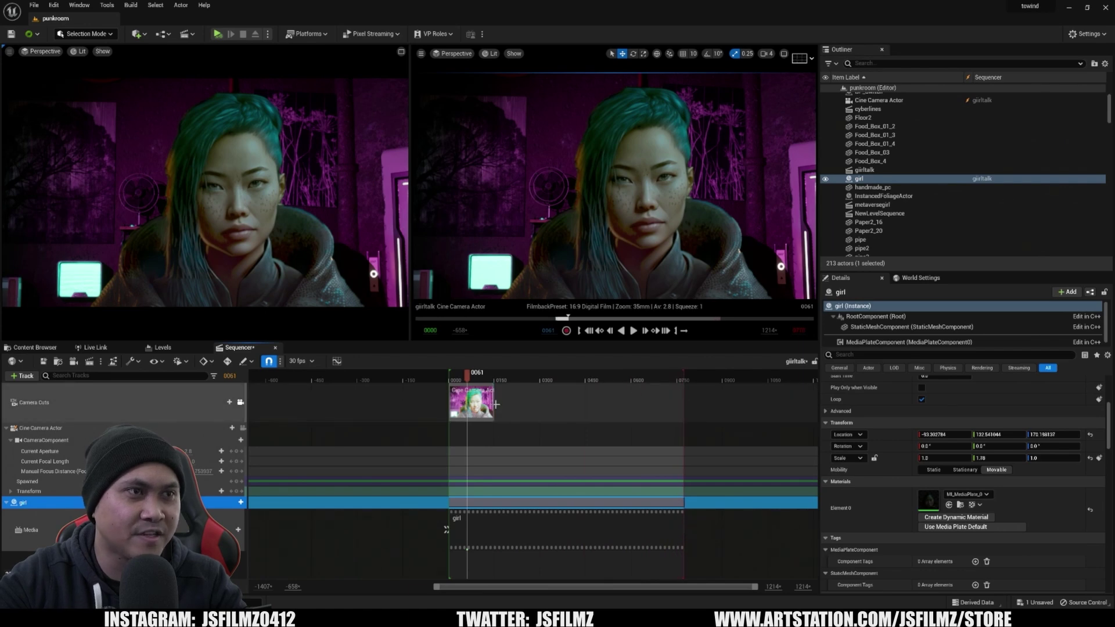
drag(493, 406, 684, 406)
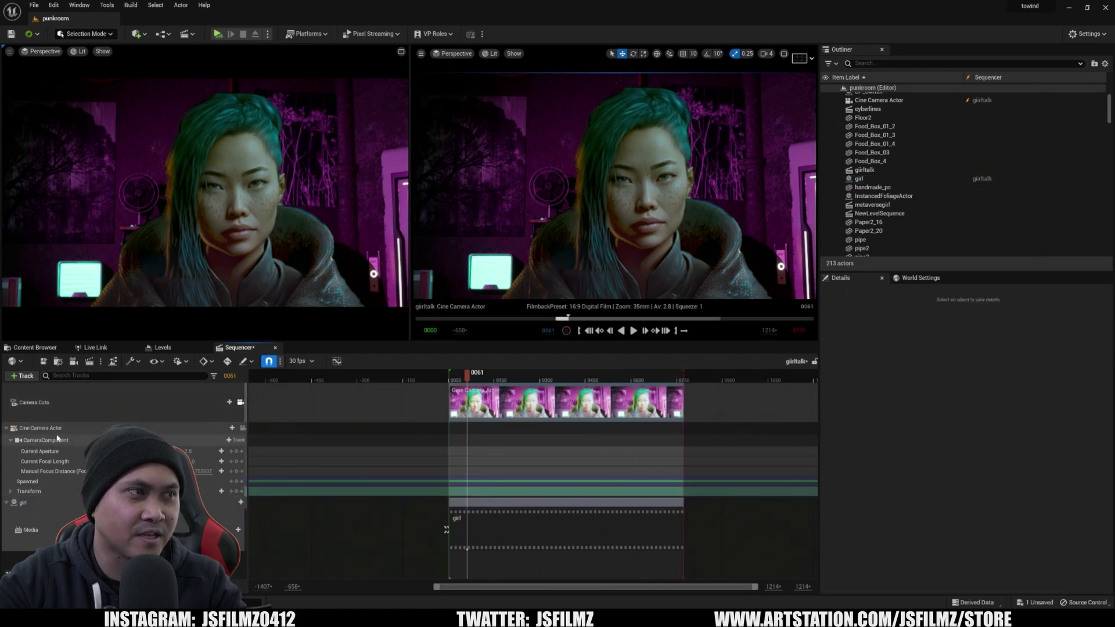
click(514, 428)
key(space)
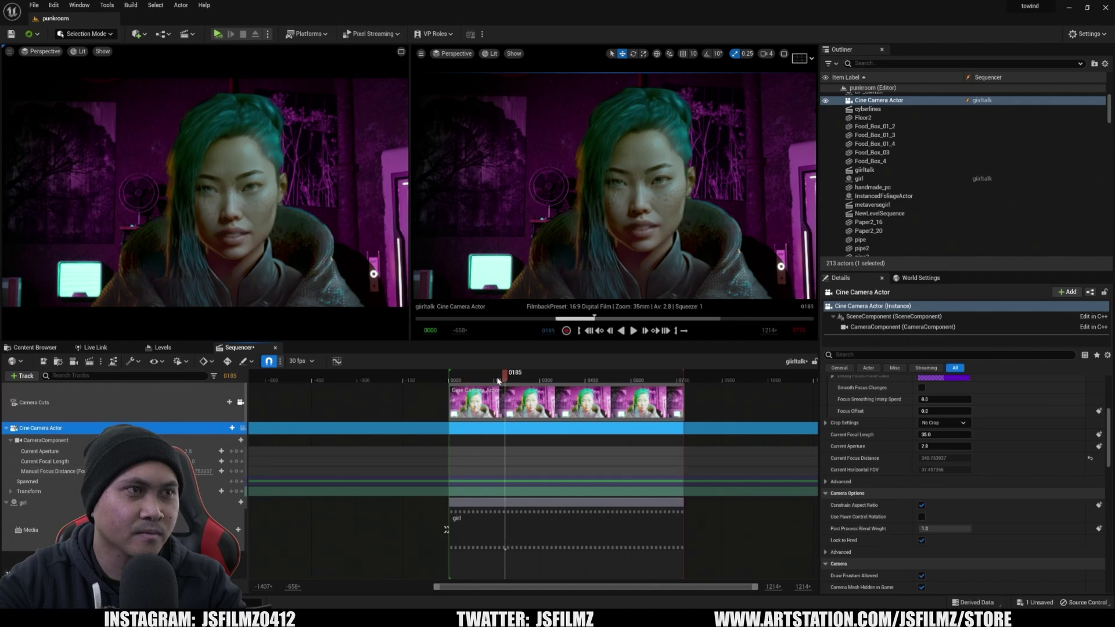
Step: Keyframe the camera's manual focus distance as a focus pull, fully blurred at frame 0 and sharp on the girl at frame 50
click(231, 376)
text(0000)
key(Return)
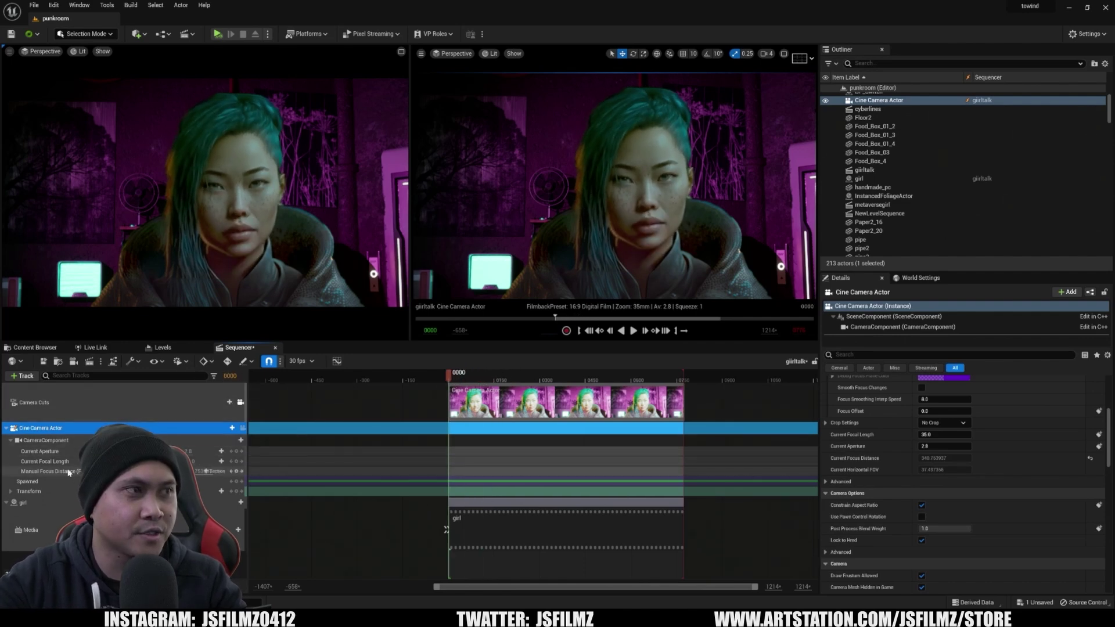
click(237, 470)
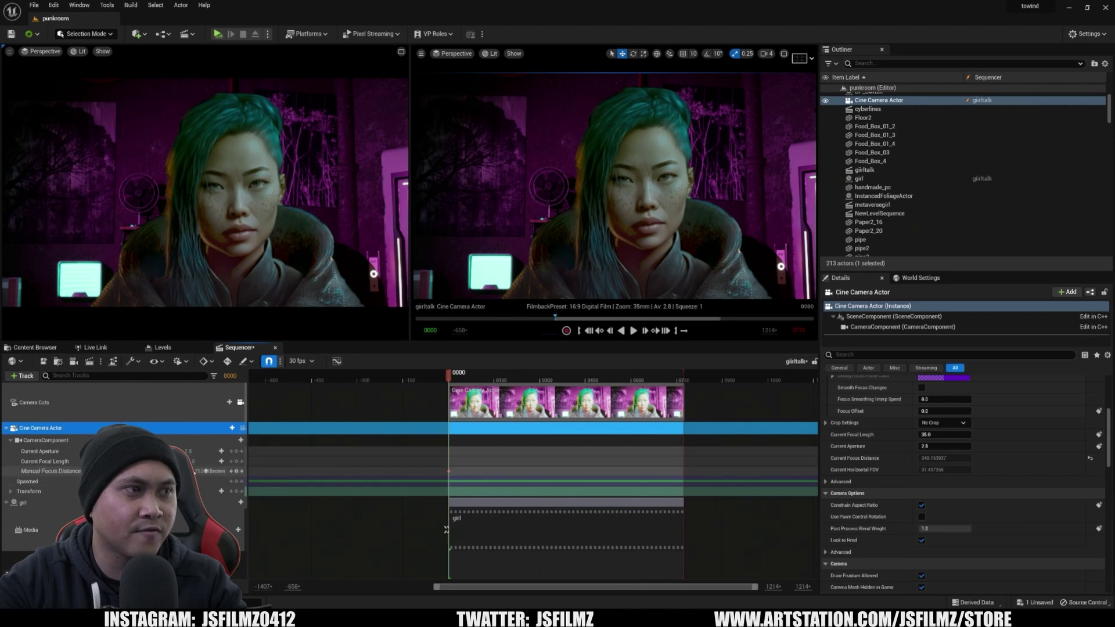
drag(199, 471, 178, 471)
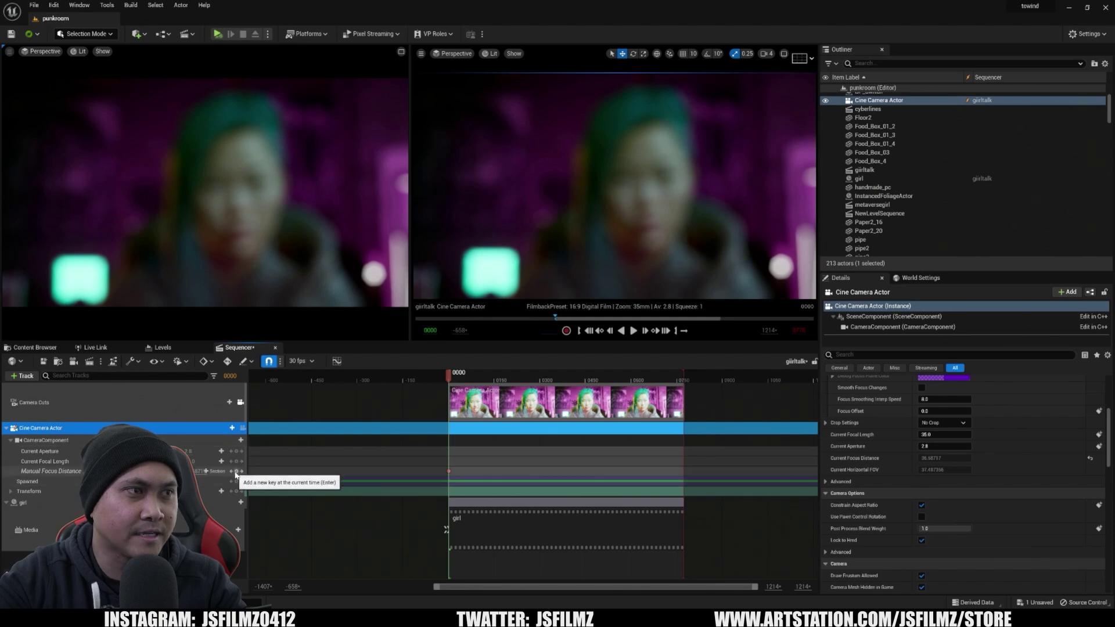
drag(449, 375, 463, 374)
drag(197, 470, 226, 471)
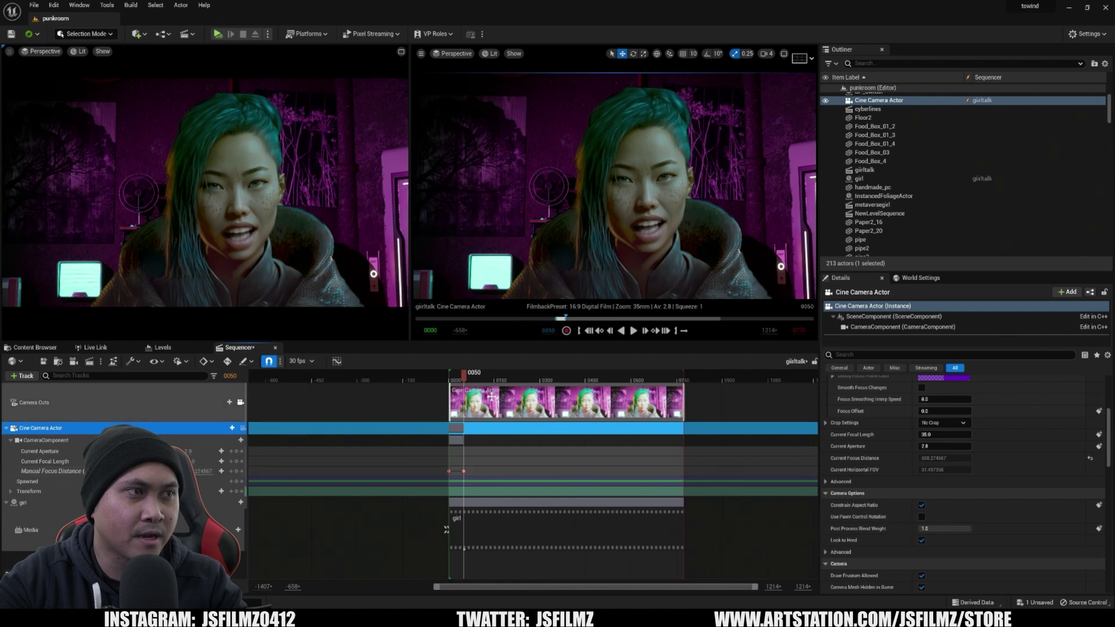
Step: Play the opening of the shot from frame 0 to check the speed of the focus pull
ctrl+scroll(457, 386, up, 3)
click(436, 379)
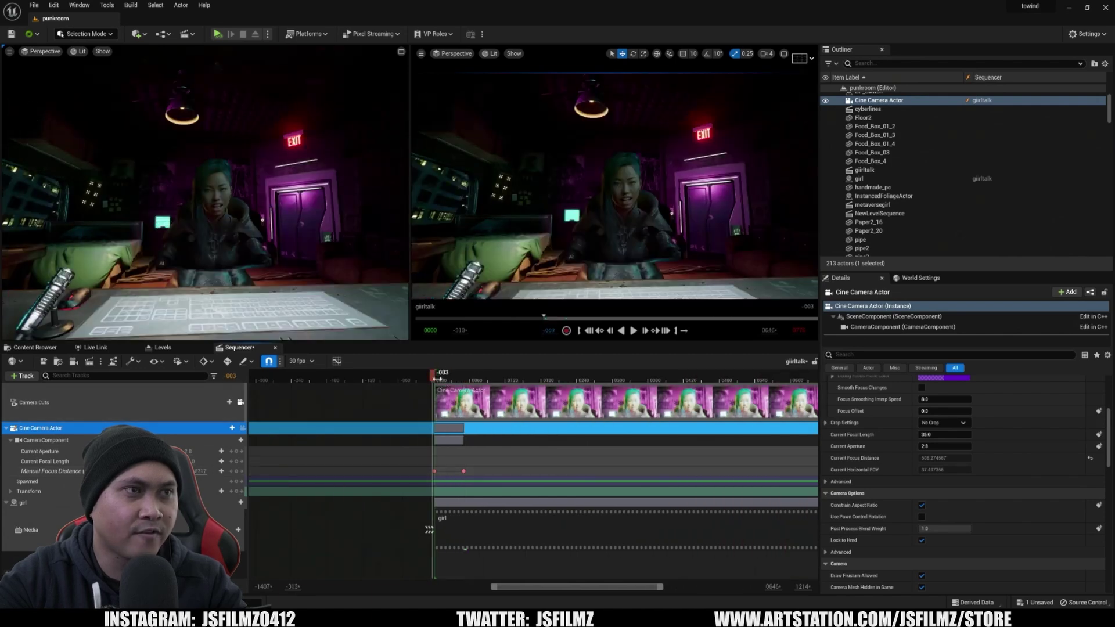
key(space)
key(space)
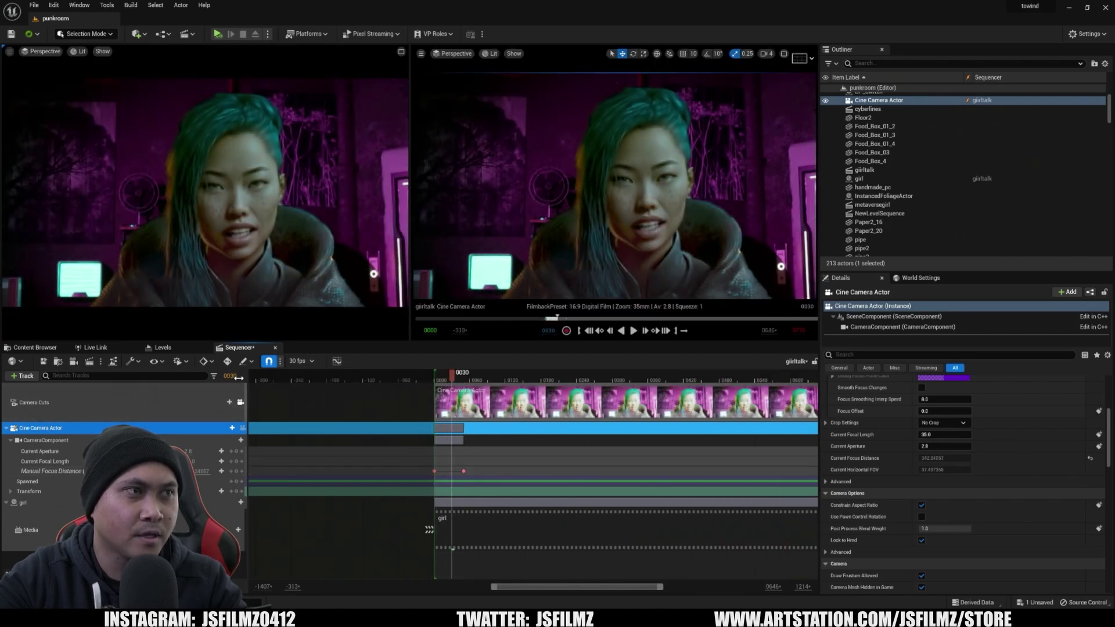
text(0)
key(Return)
key(space)
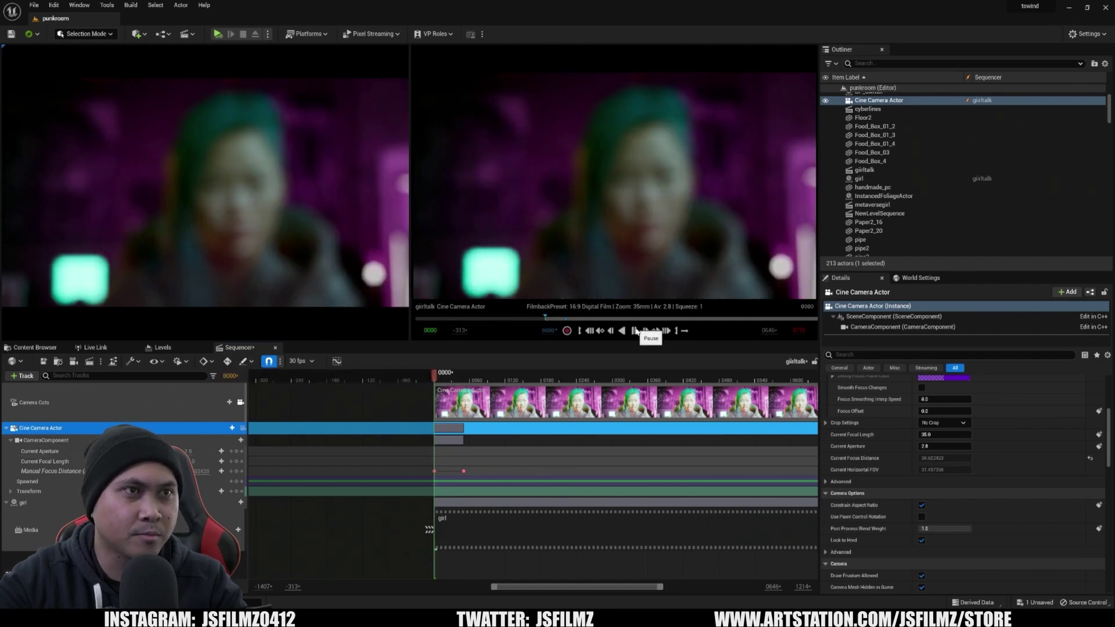
Step: Slow the focus pull by moving its second focus distance key to about frame 120, and return to frame 0
drag(463, 471, 497, 468)
click(231, 376)
text(0)
key(Return)
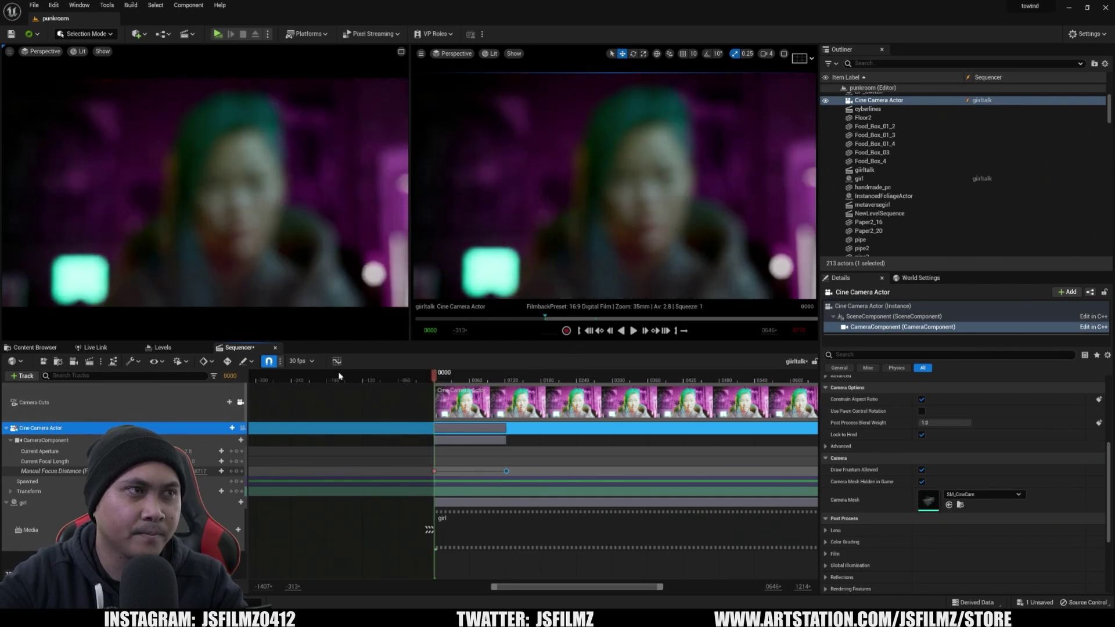
Step: Set the sequence's display rate to 24 fps (film) and play the shot through the focus pull
click(298, 361)
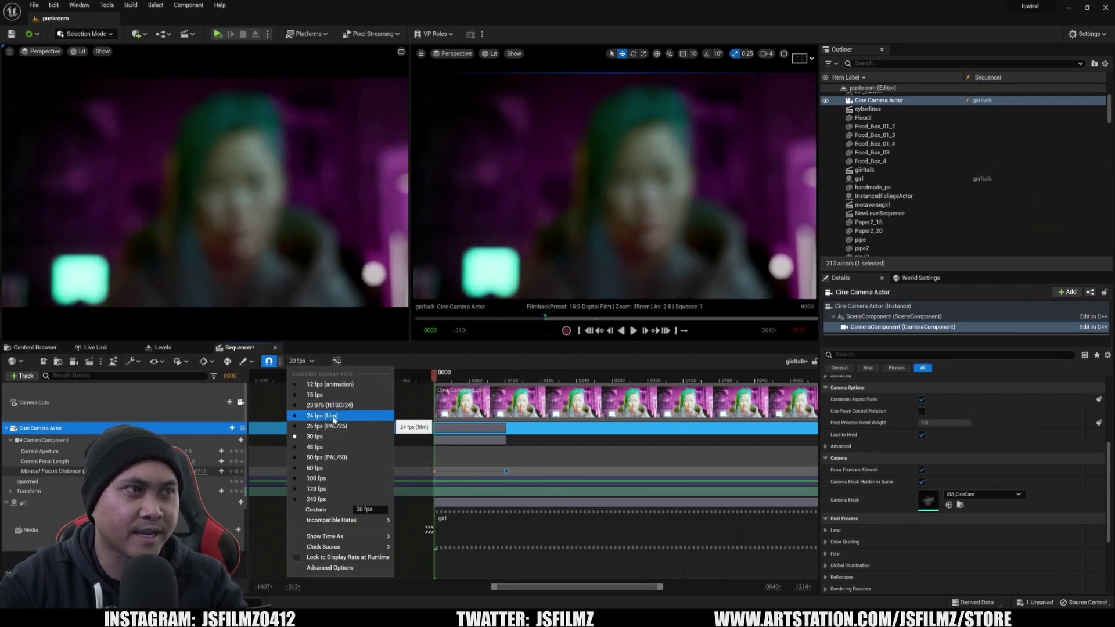
click(317, 415)
click(633, 331)
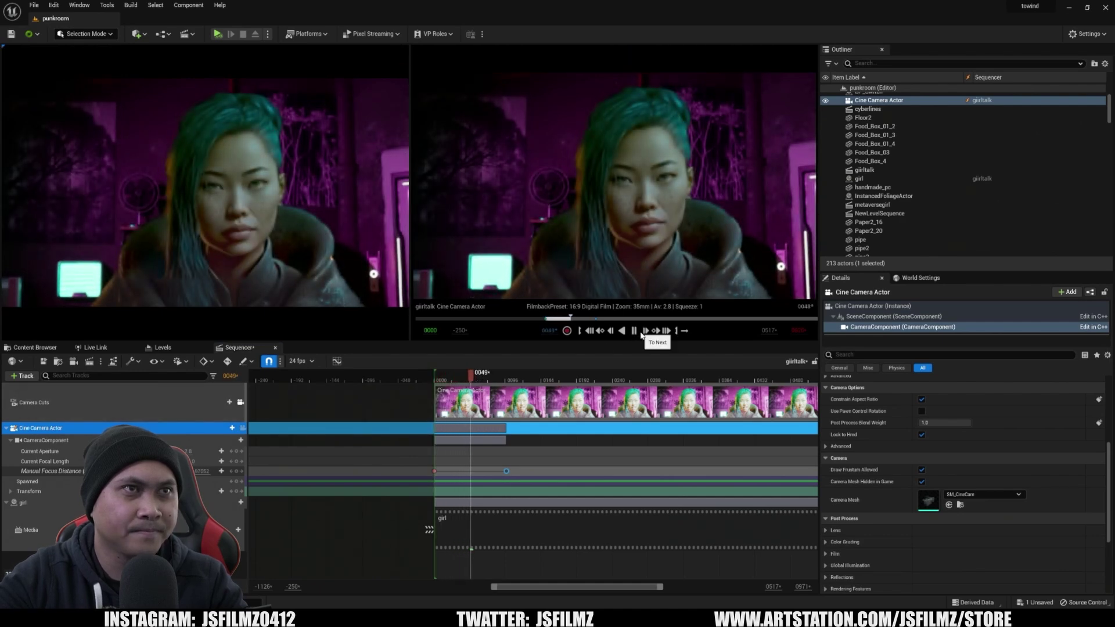
ctrl+scroll(661, 462, down, 3)
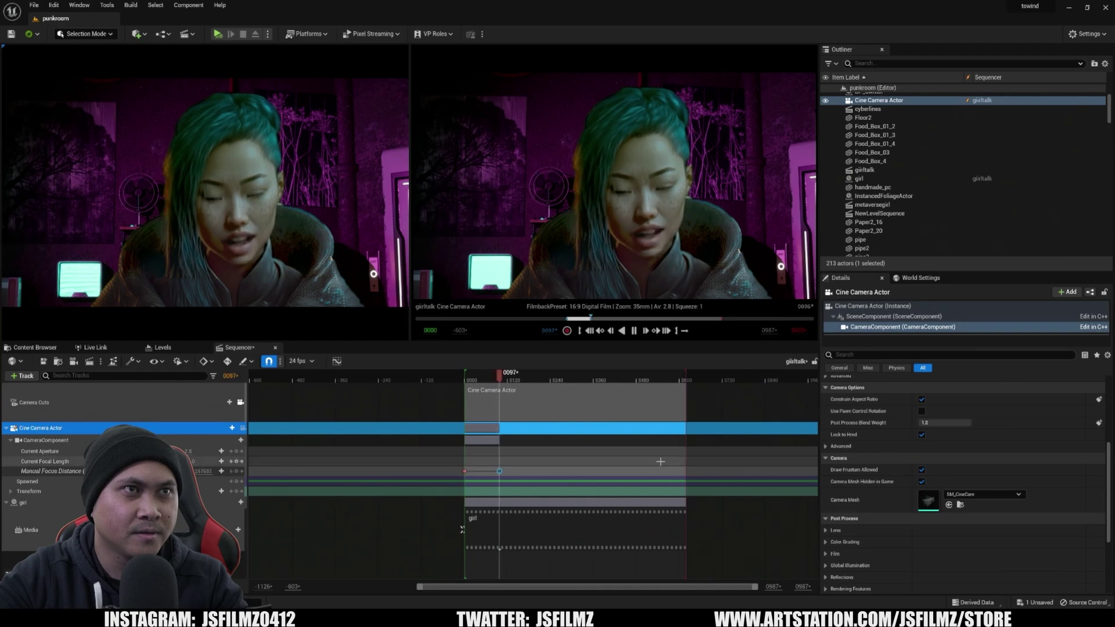
click(633, 331)
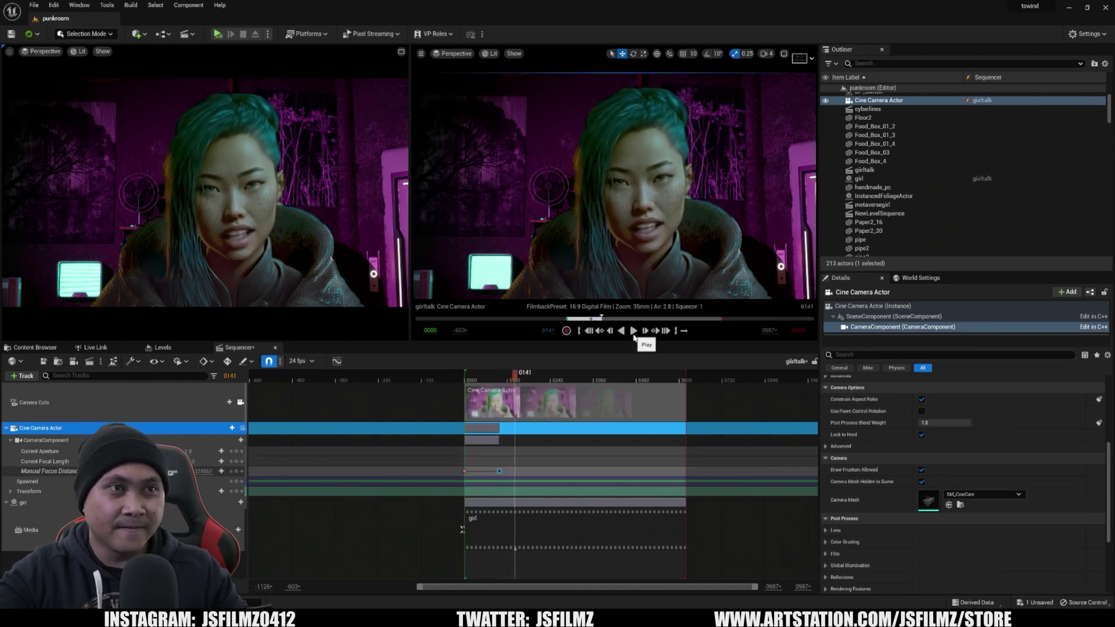